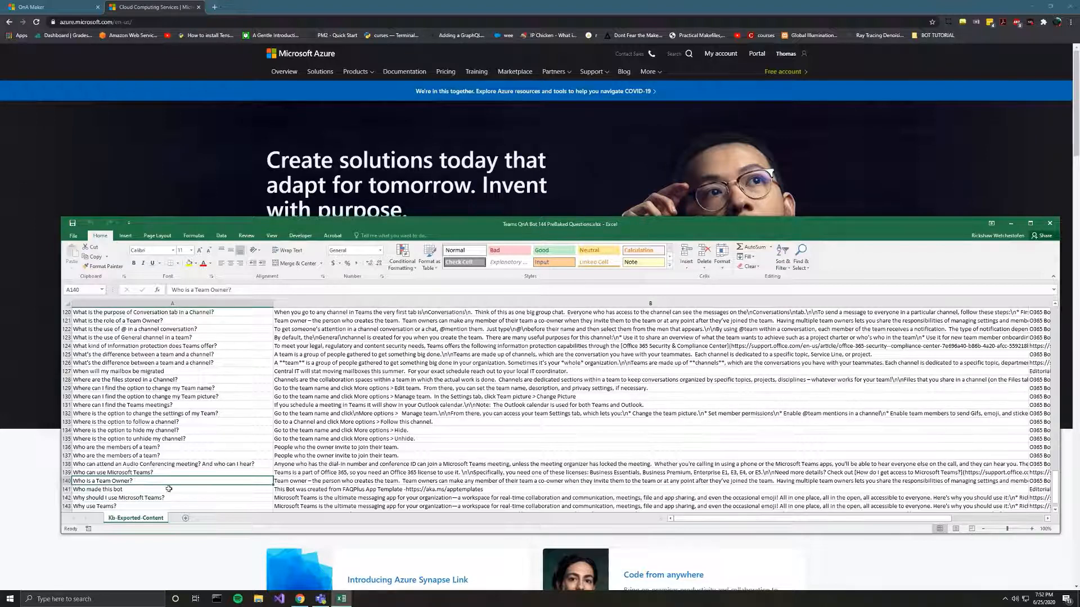
Step: Look through the full list of Teams questions and answers in the pre-baked questions workbook
scroll(408, 407, "down", 5)
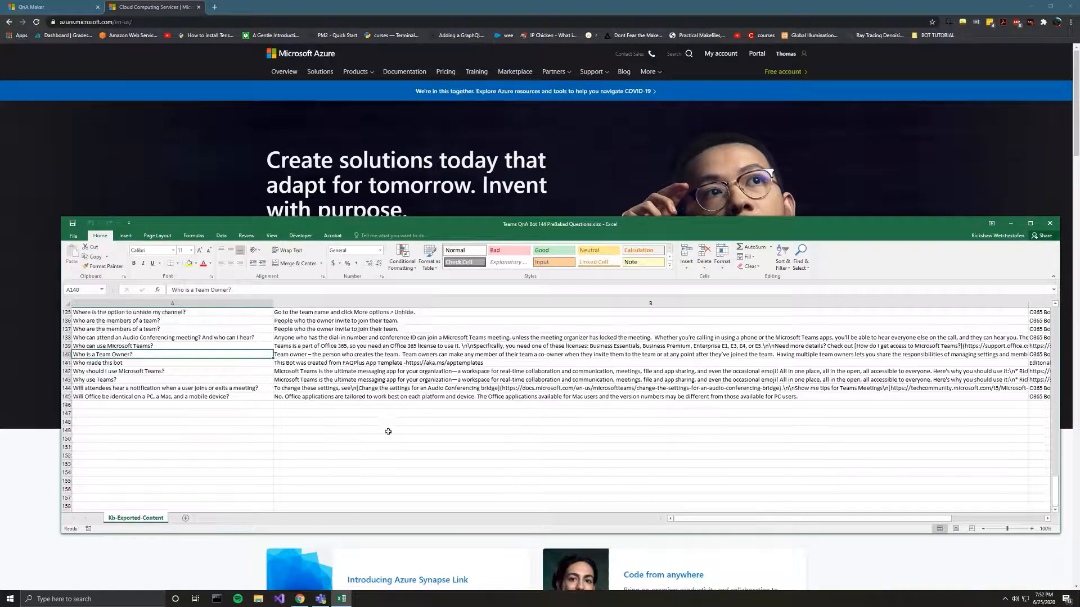
scroll(422, 345, "up", 6)
scroll(248, 332, "up", 3)
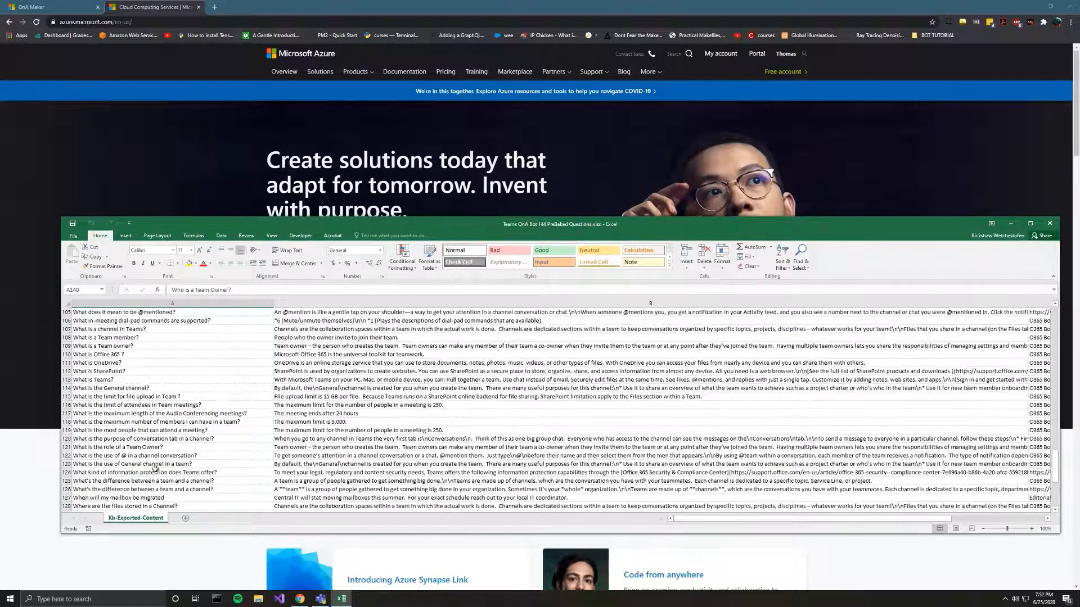
scroll(169, 450, "up", 4)
scroll(176, 438, "up", 6)
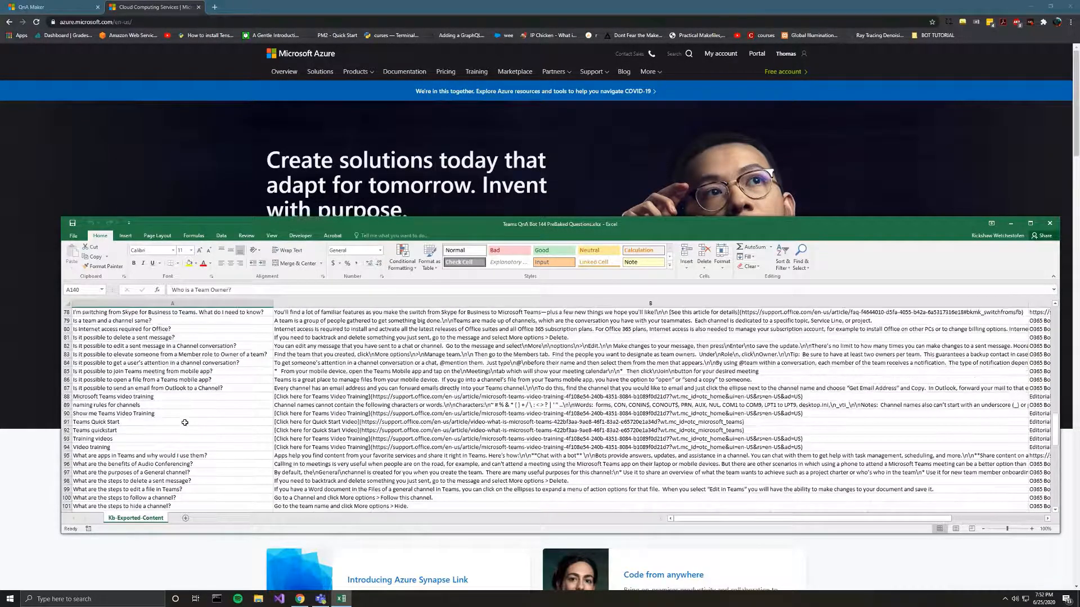
scroll(233, 435, "up", 18)
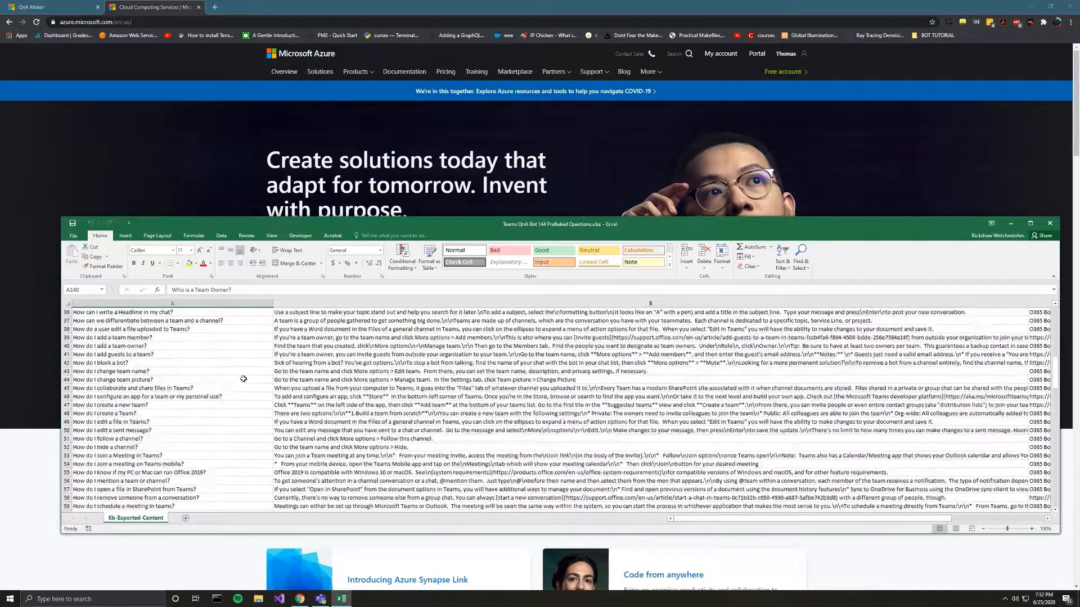
scroll(241, 372, "up", 7)
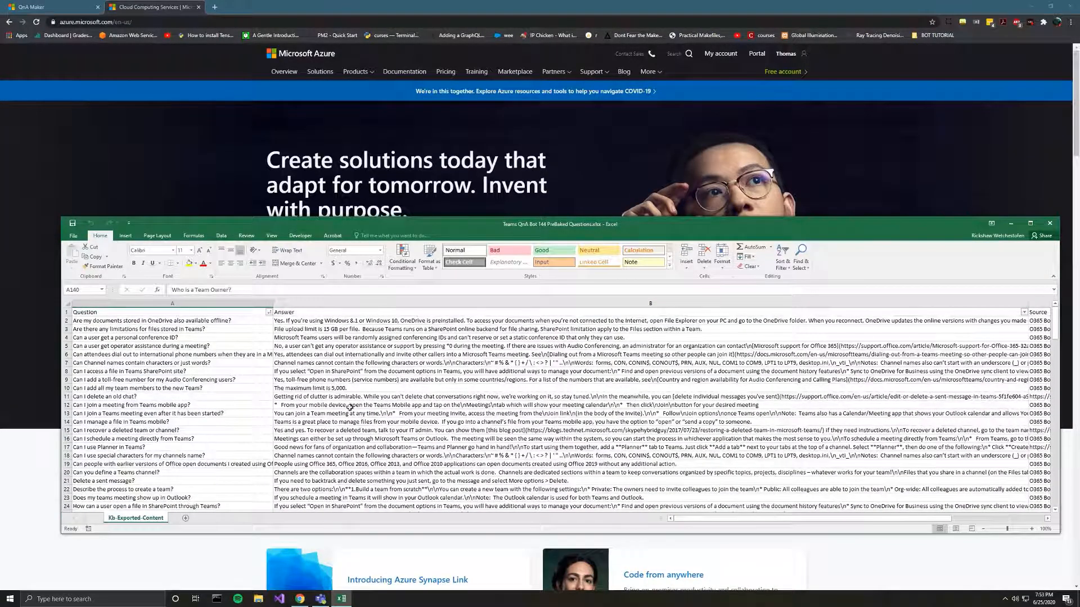
Step: Examine the answer about dialing out internationally in B6, checking its line-break code and bracketed link text
left_click(543, 356)
double_click(543, 354)
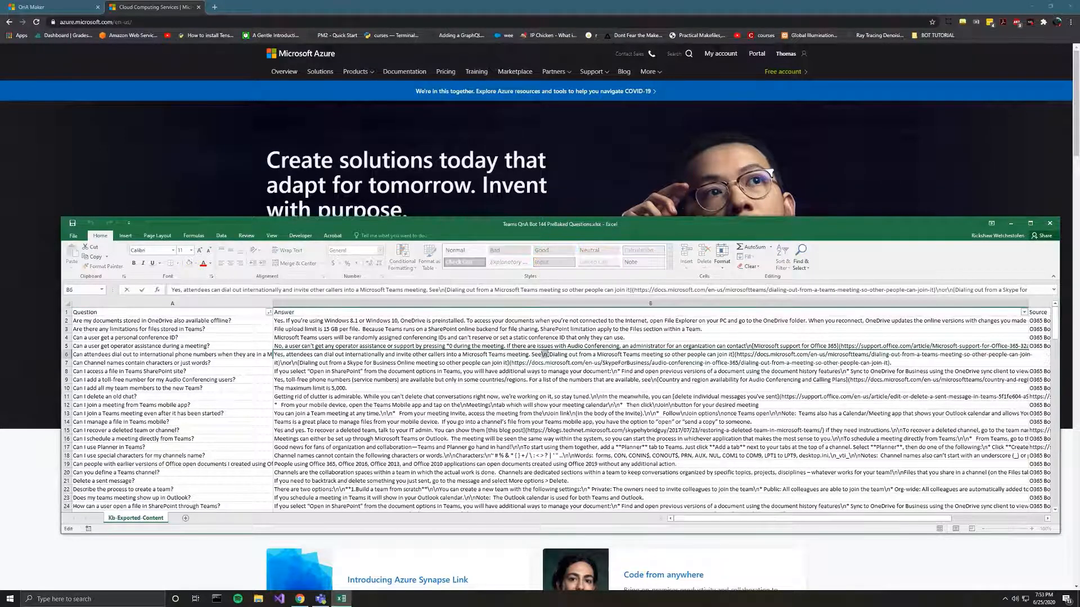
double_click(560, 355)
left_click_drag(572, 354, 734, 354)
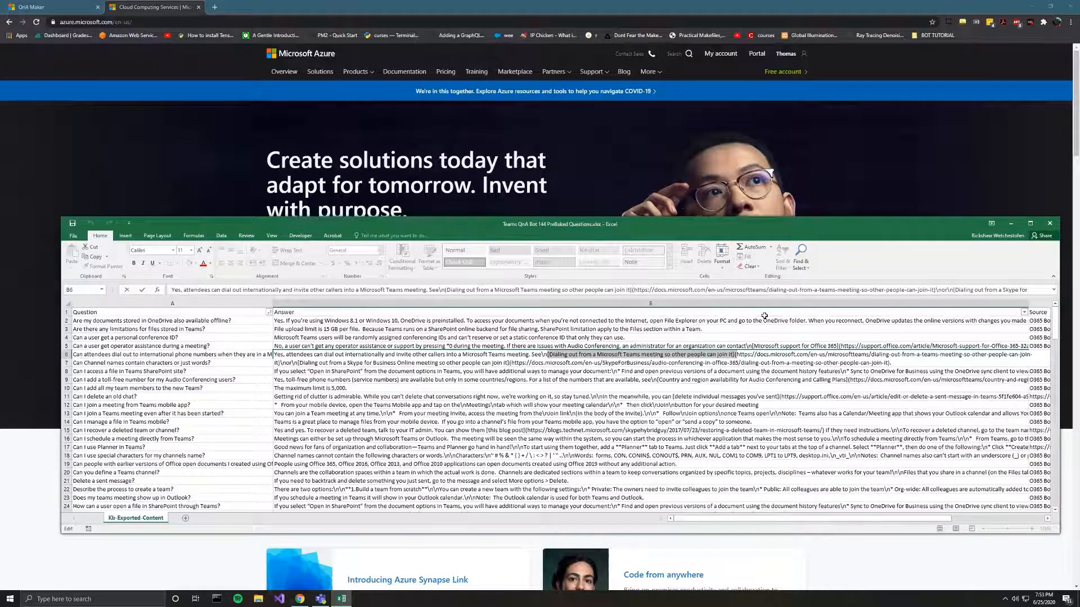
left_click(625, 355)
left_click_drag(553, 354, 725, 355)
left_click(682, 395)
left_click(653, 356)
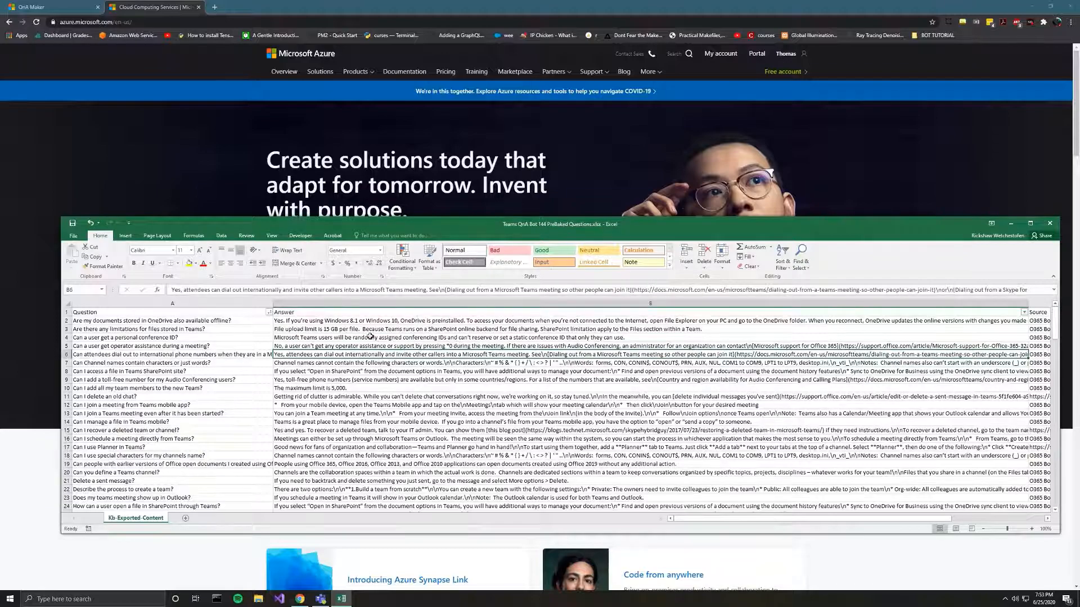
Step: Skim further down the question list and close the workbook
scroll(303, 331, "down", 3)
scroll(303, 331, "down", 8)
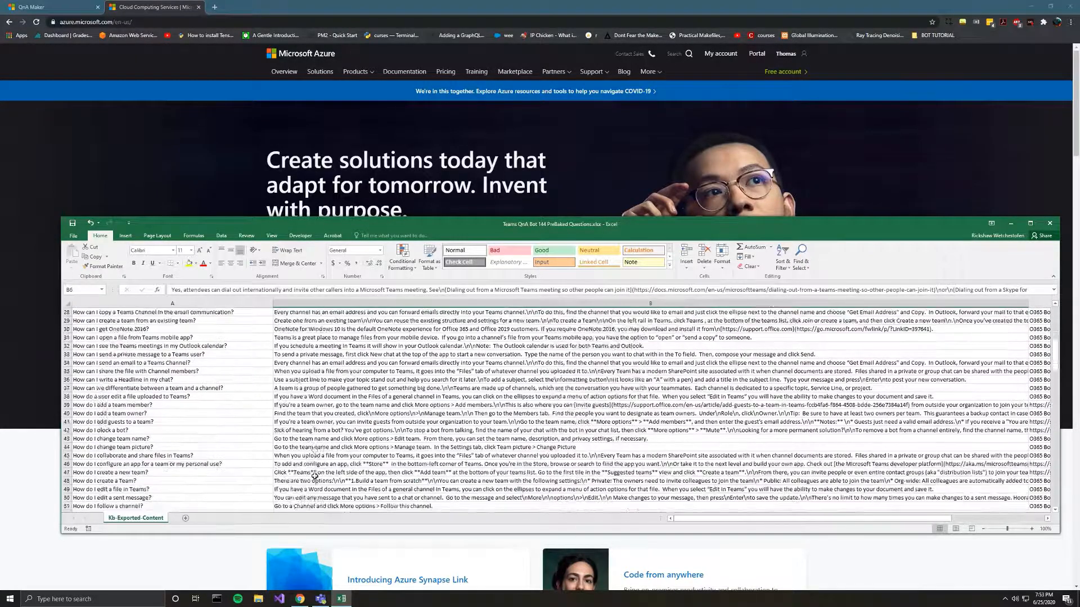
left_click(1046, 223)
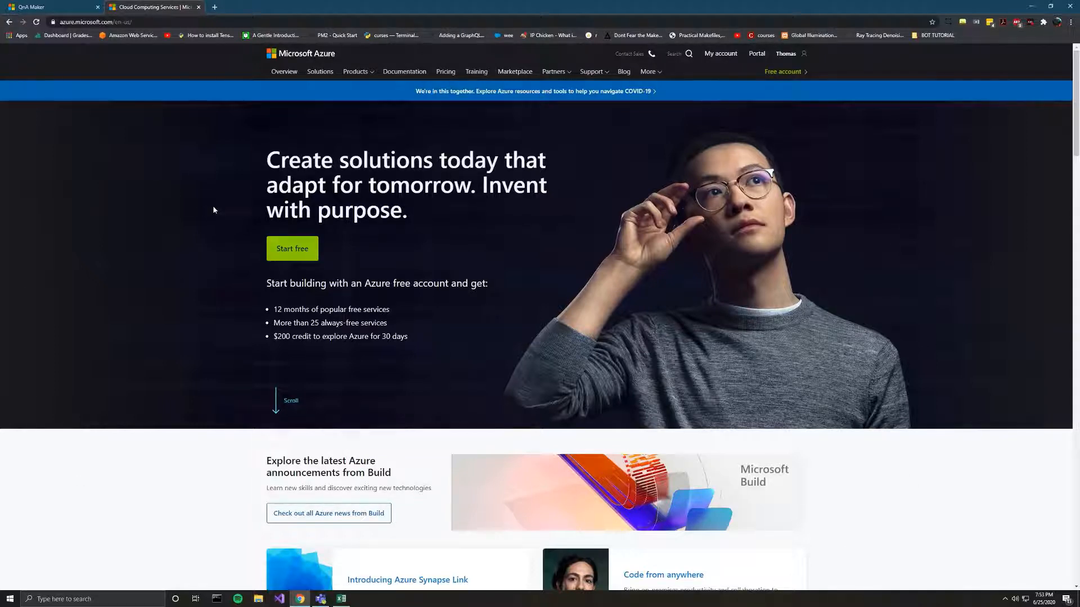
Step: Switch to the QnA Maker site at qnamaker.ai and sign in
left_click(41, 8)
left_click(107, 22)
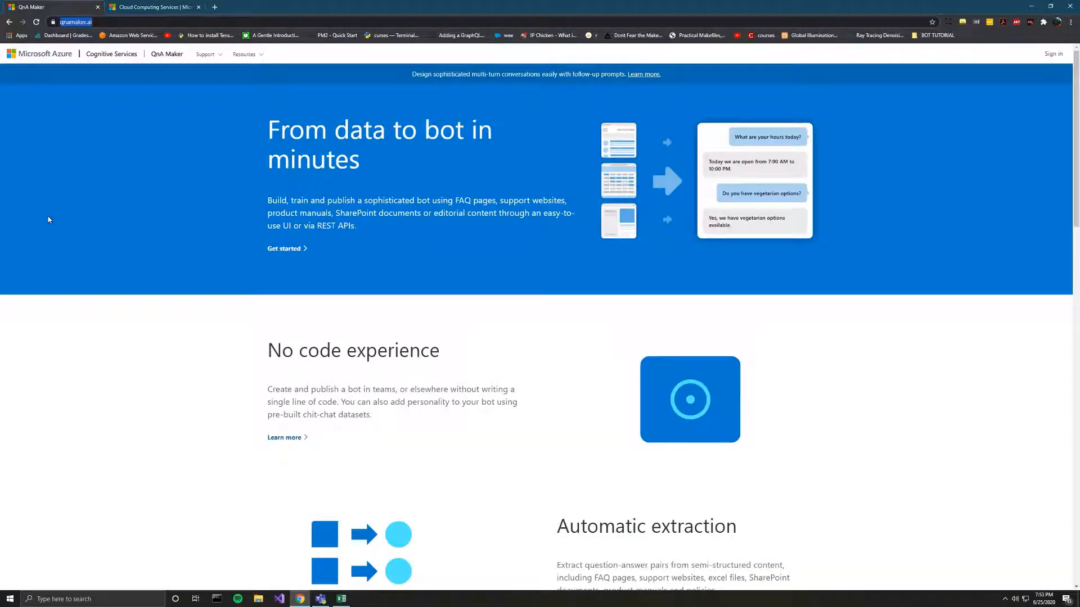
left_click(1049, 54)
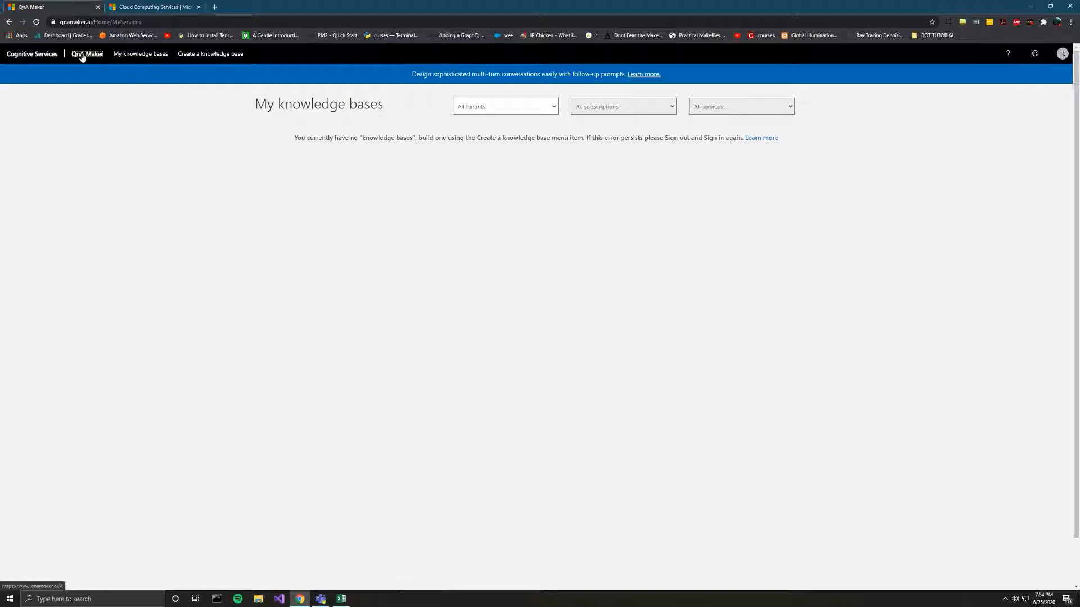
left_click(84, 54)
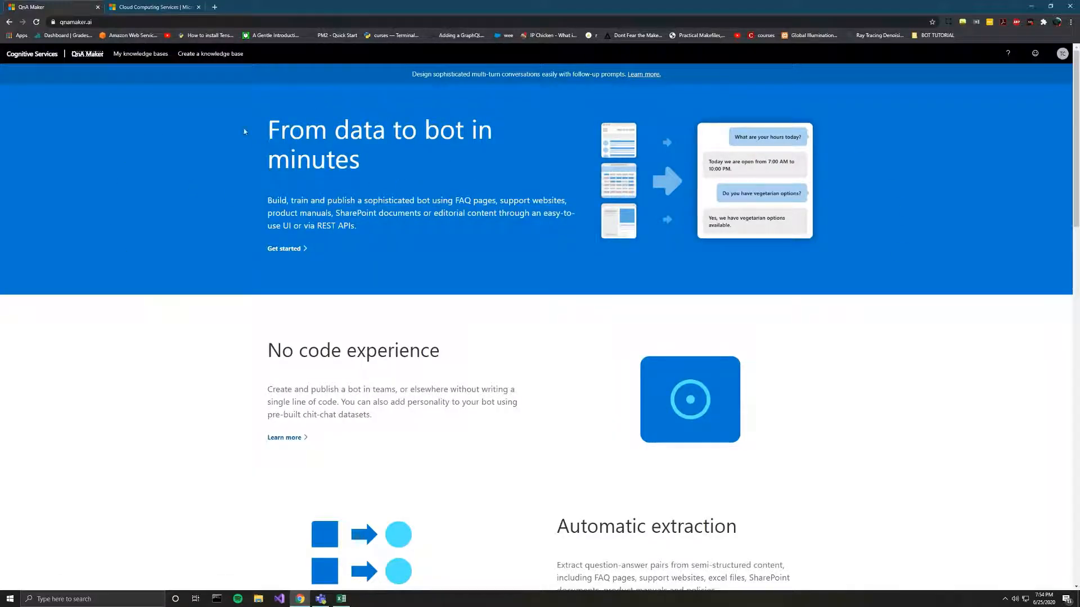
left_click(137, 54)
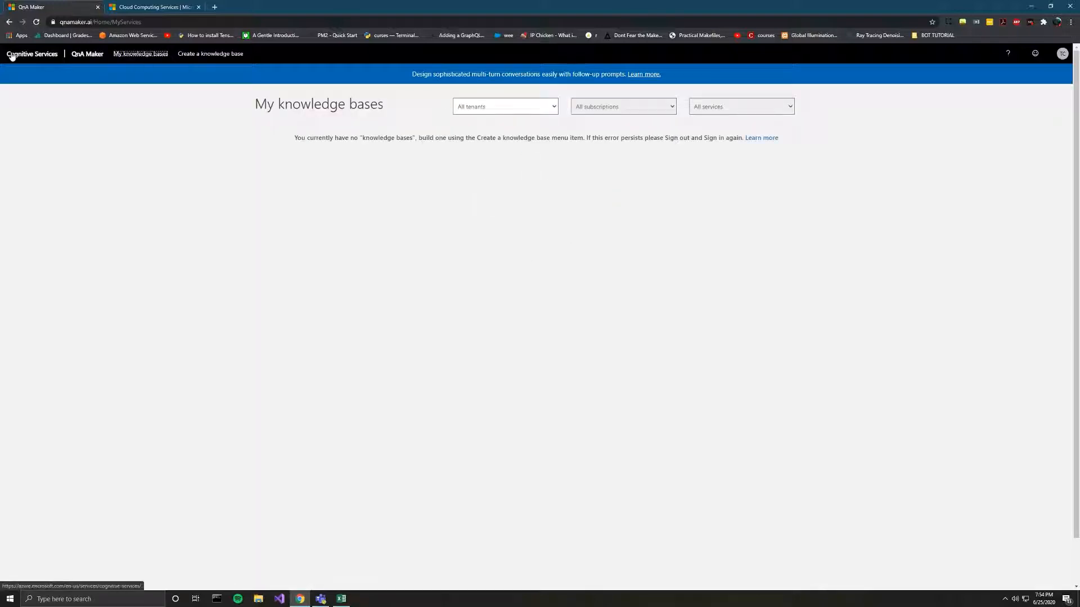
left_click(41, 54)
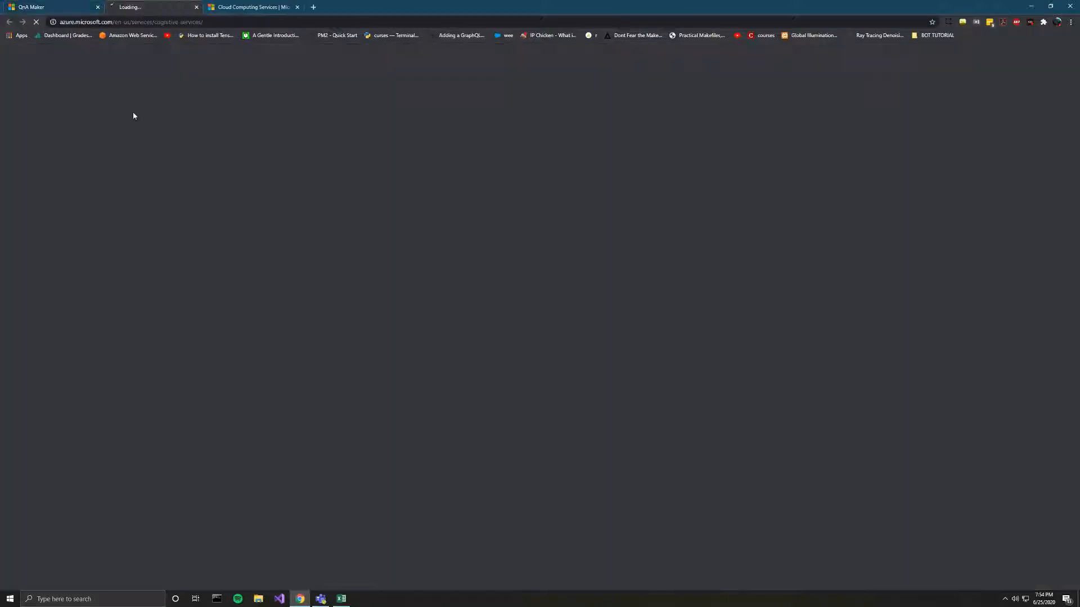
key("ctrl+w")
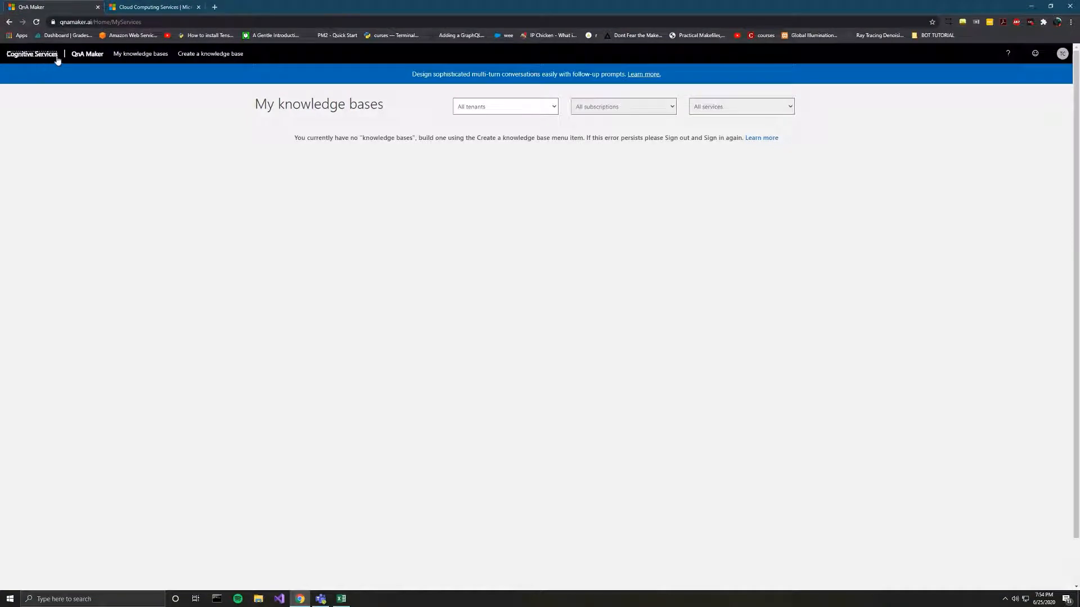
left_click(85, 55)
left_click(281, 249)
Step: Open the knowledge base creation page, review its five stages, and start creating a QnA service in Azure
left_click(219, 56)
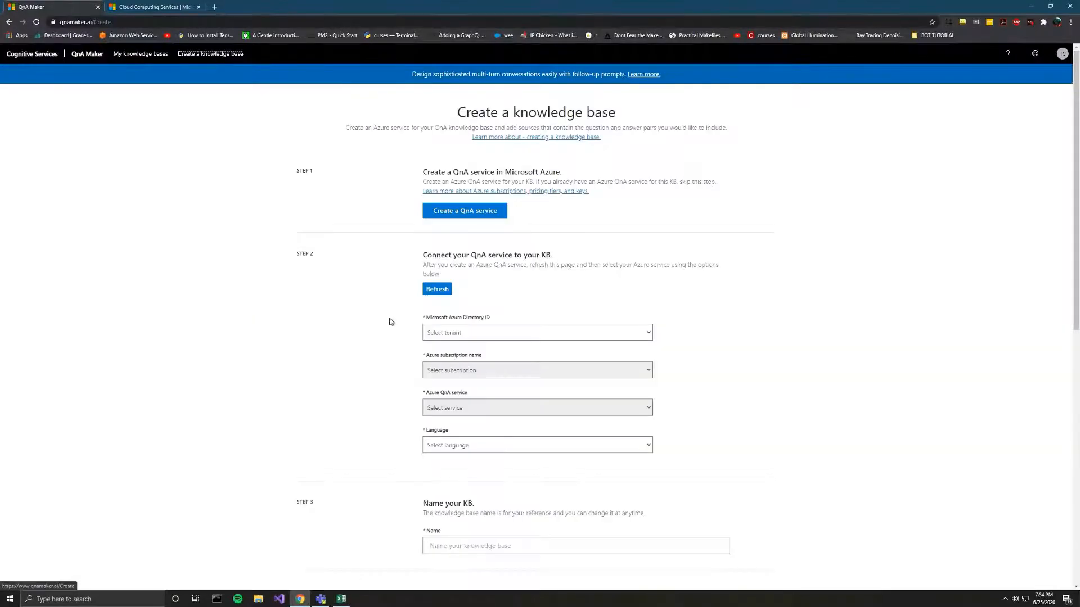
scroll(548, 126, "down", 9)
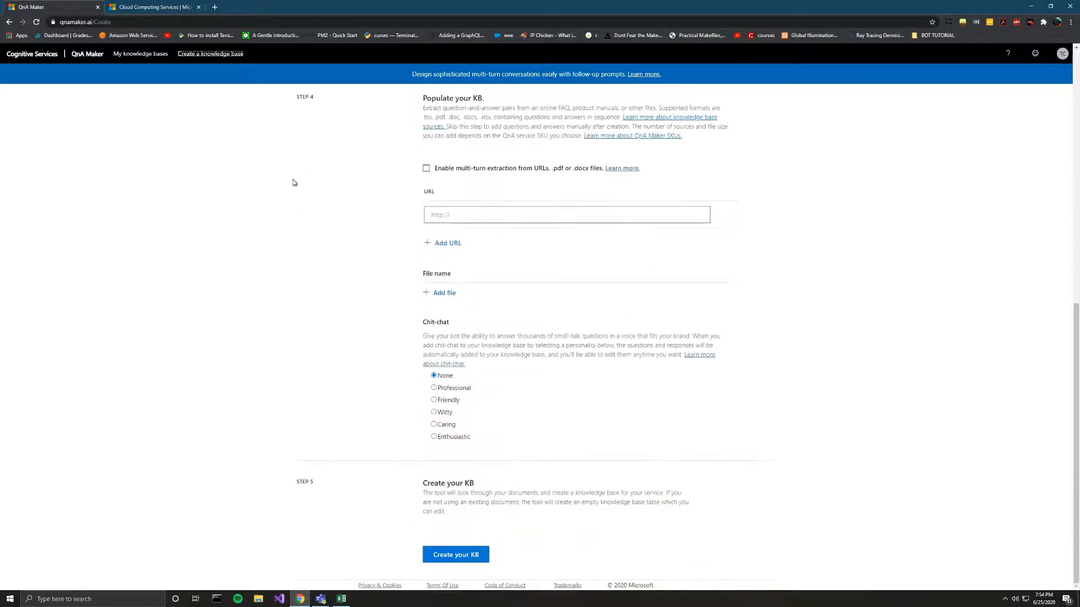
scroll(641, 448, "up", 9)
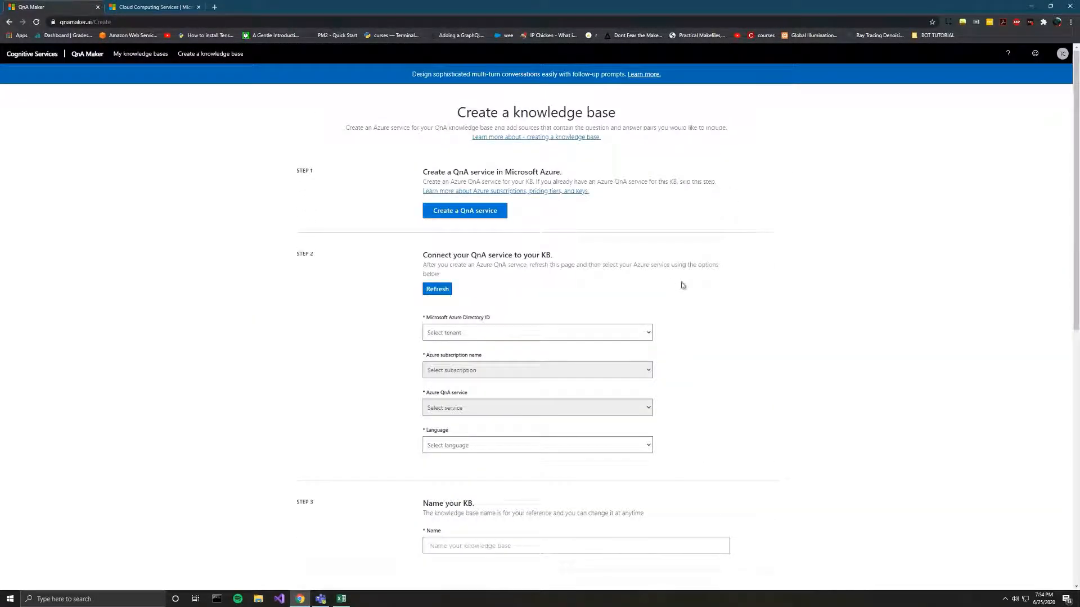
left_click(451, 212)
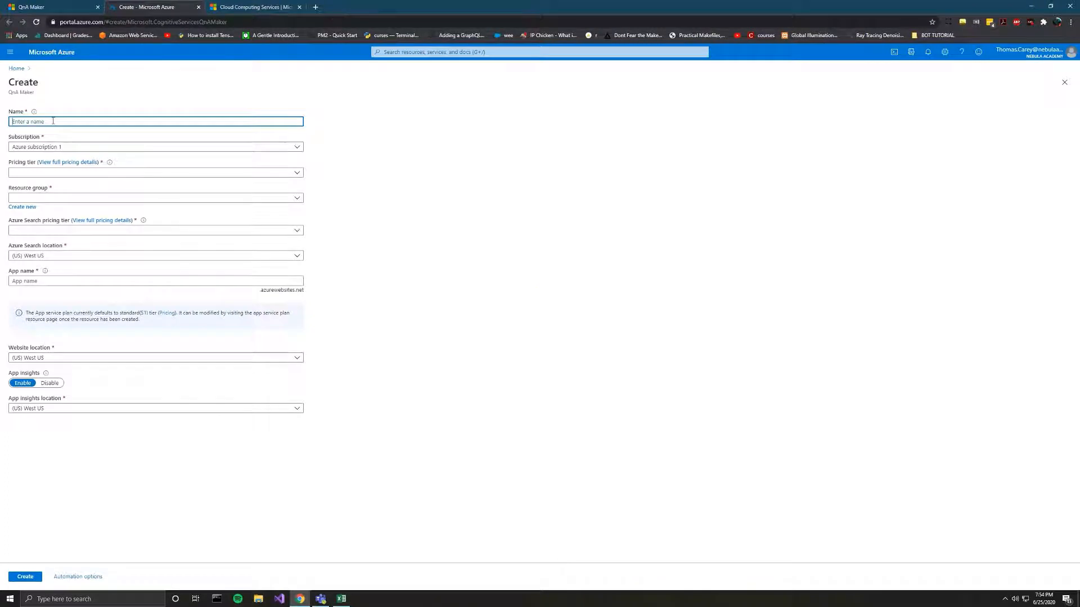
Step: Name the QnA Maker resource qna-nebula and choose the Free F0 pricing tier
left_click(264, 122)
type("q")
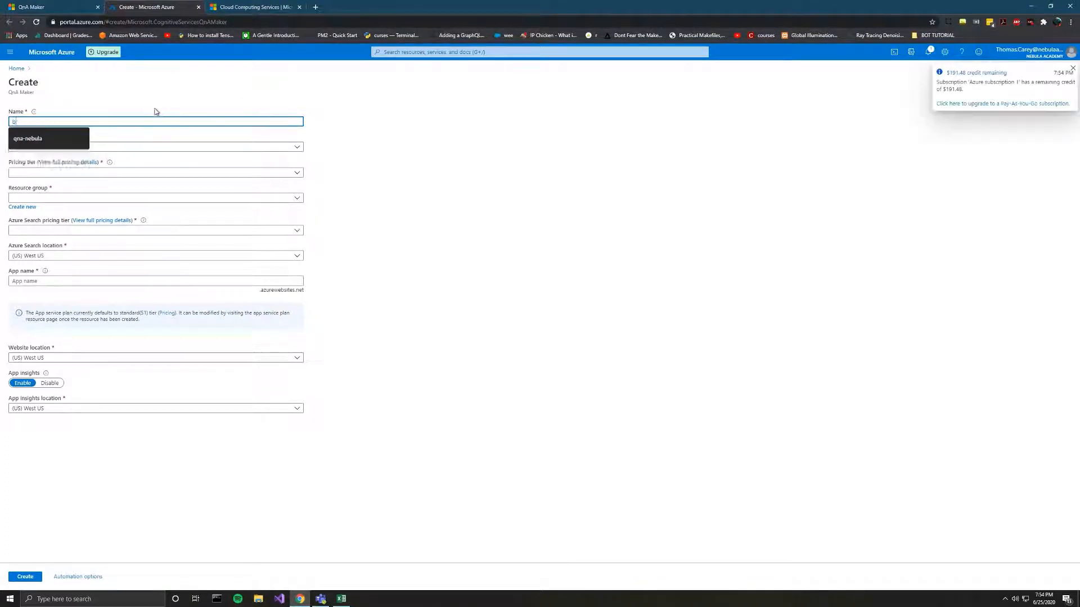
type("na-nebula")
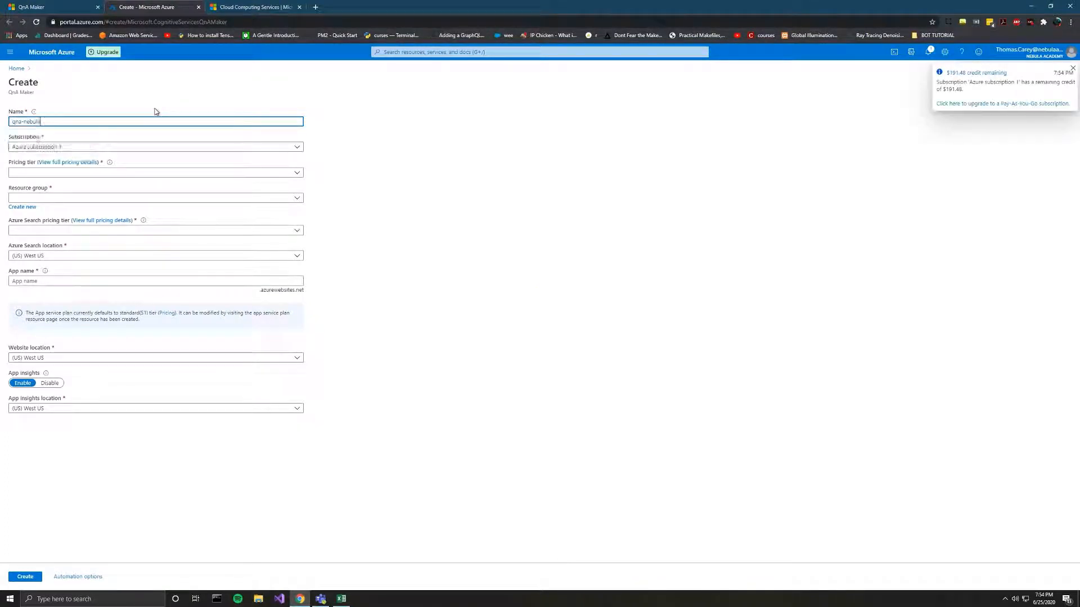
left_click(156, 106)
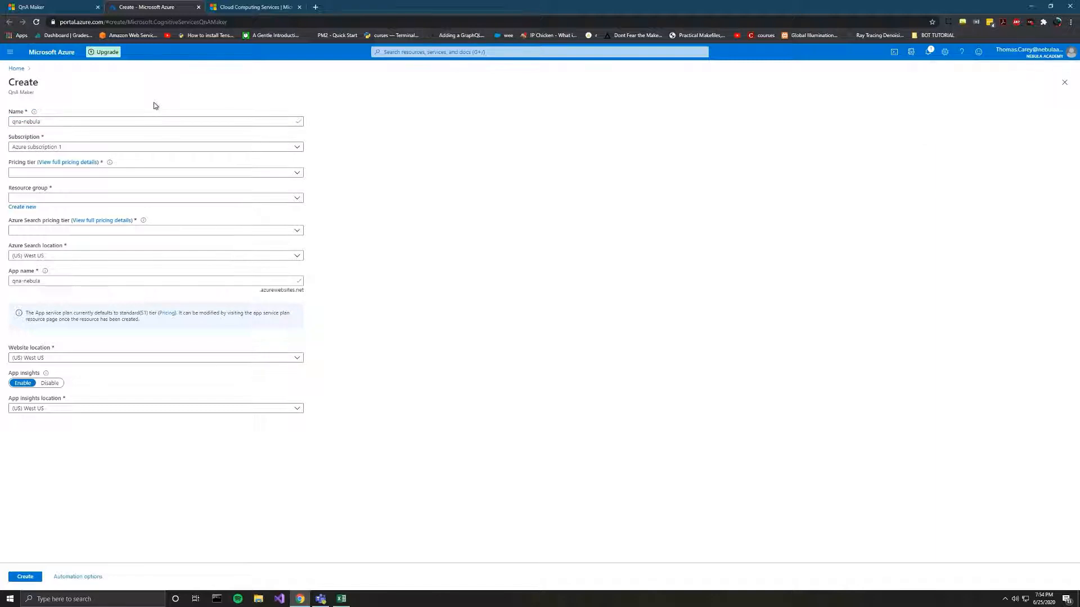
left_click(41, 174)
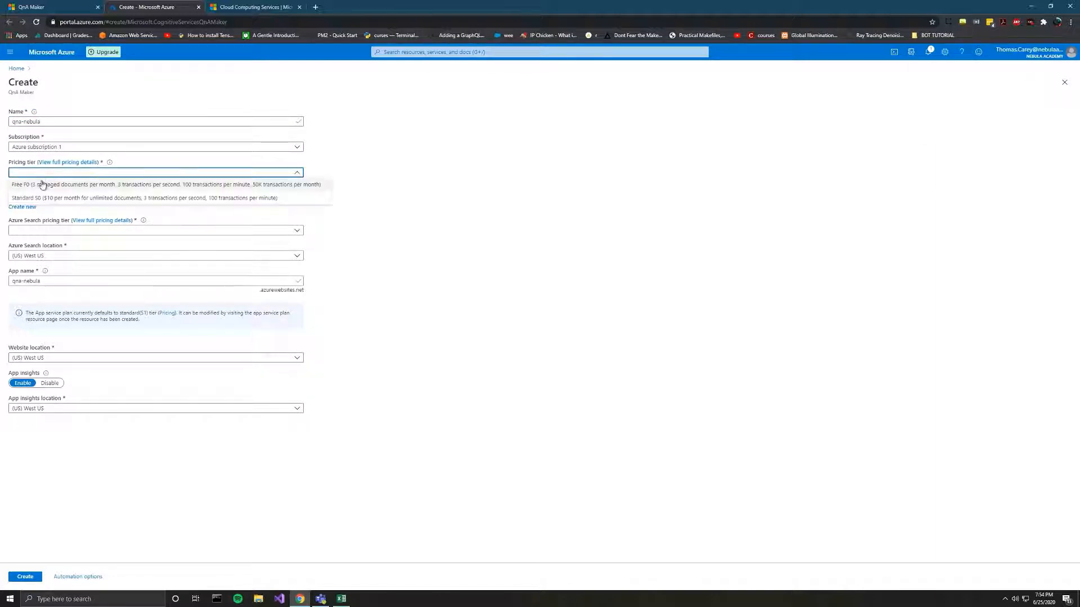
left_click(42, 184)
Step: Create a new resource group named qna-bot-resources for the QnA Maker resource
left_click(51, 198)
left_click(53, 208)
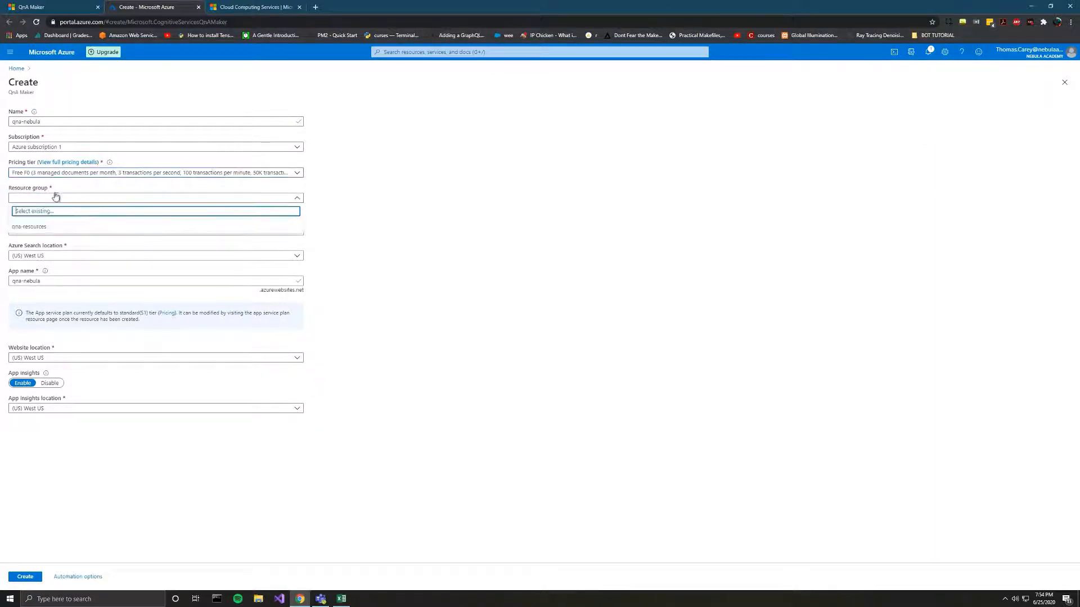
left_click(61, 200)
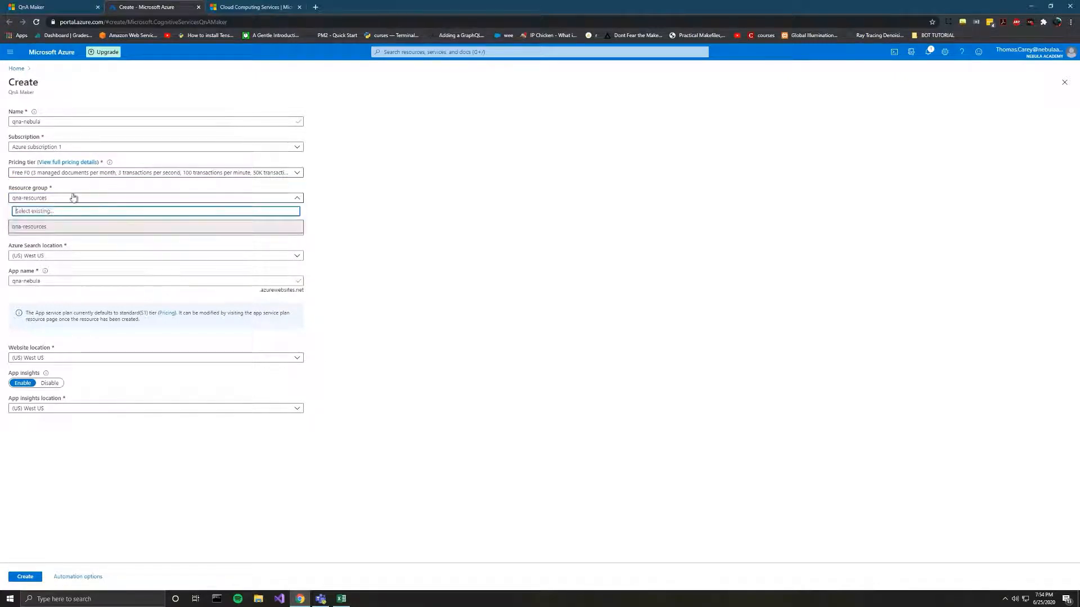
left_click(18, 211)
left_click(23, 207)
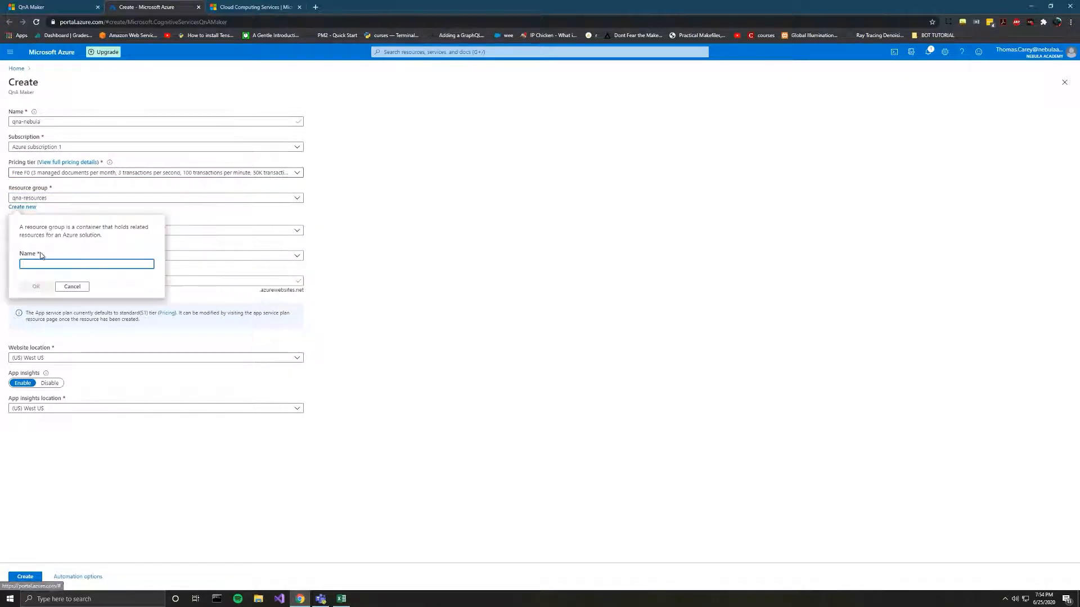
type("qna-bot-resources")
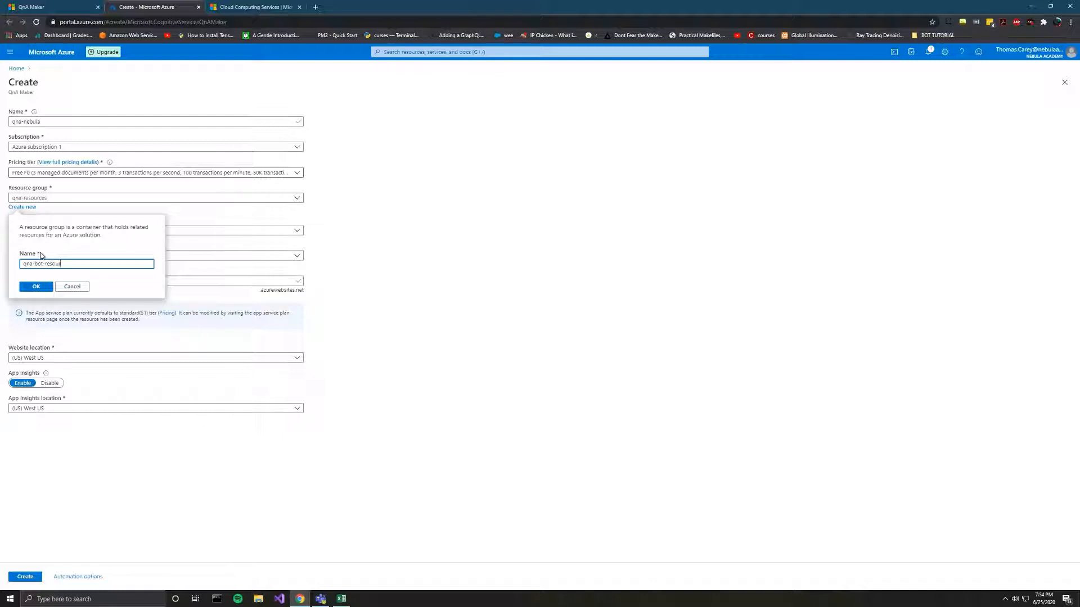
left_click(28, 288)
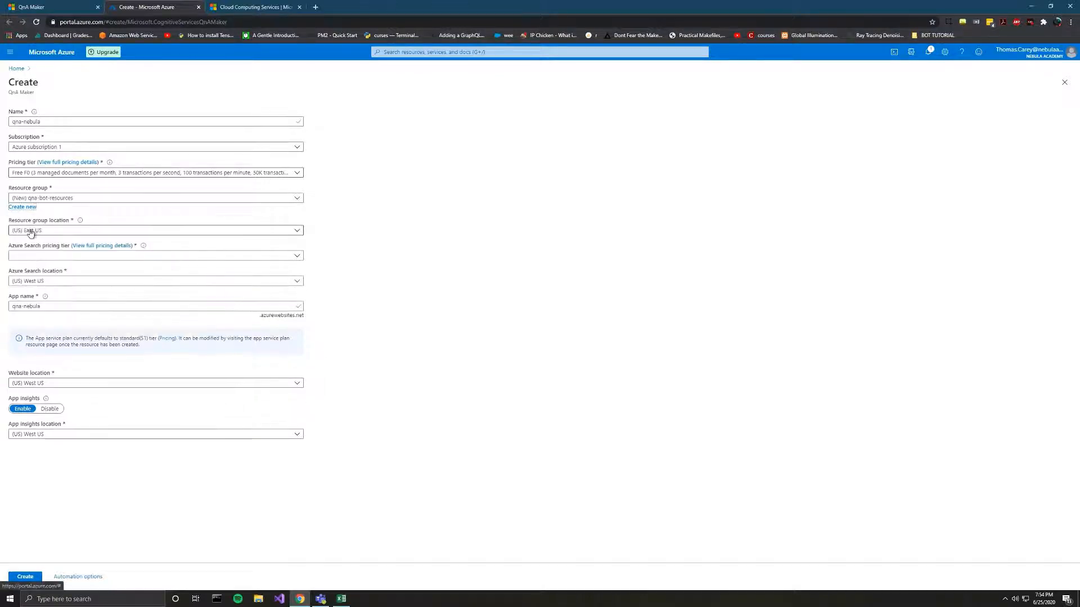
Step: Set the Azure Search pricing tier to Free F (3 indexes) and its location to (US) East US 2
left_click(35, 256)
left_click(65, 268)
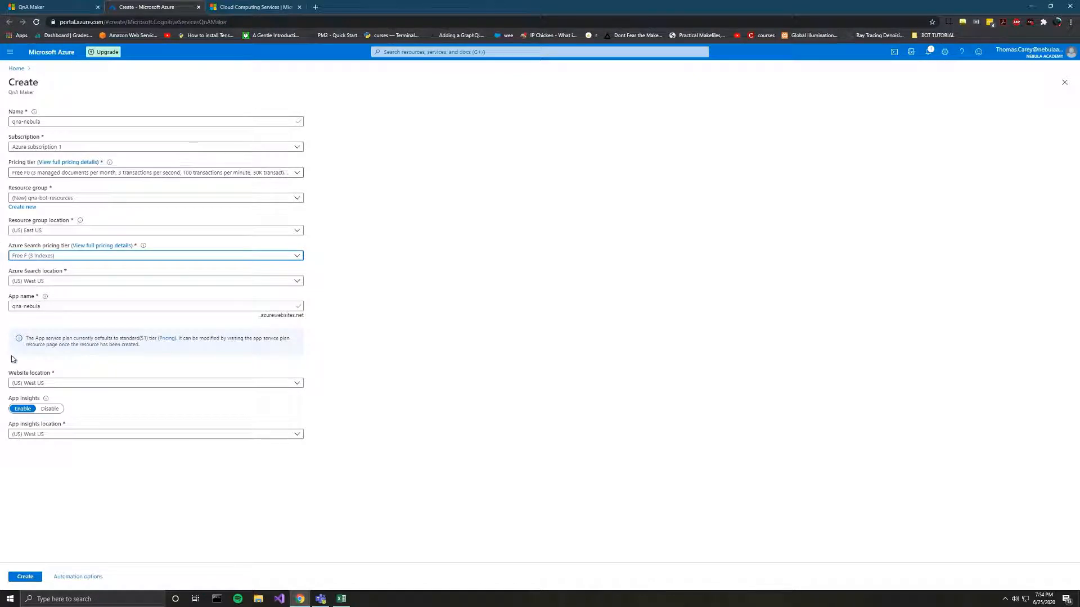
left_click(60, 281)
left_click(47, 338)
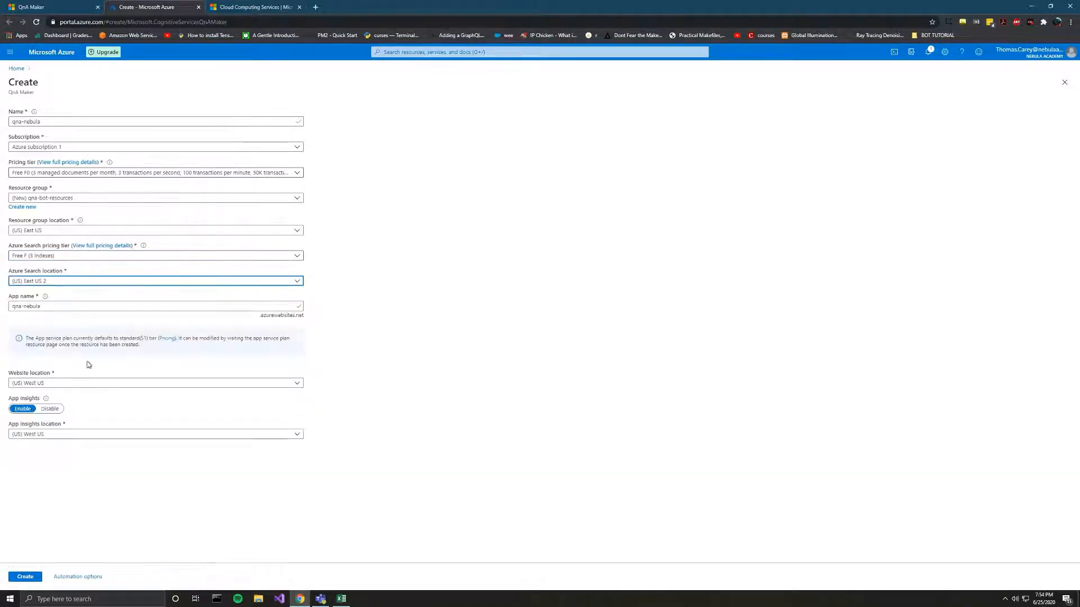
Step: Set both the website location and the App insights location to (US) East US 2
left_click(53, 383)
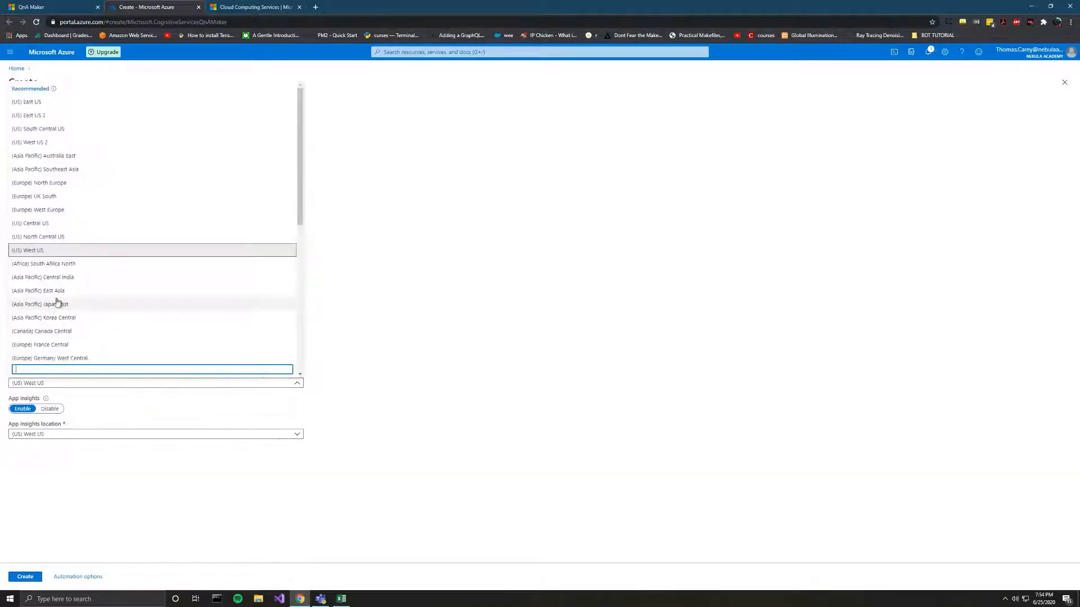
left_click(65, 119)
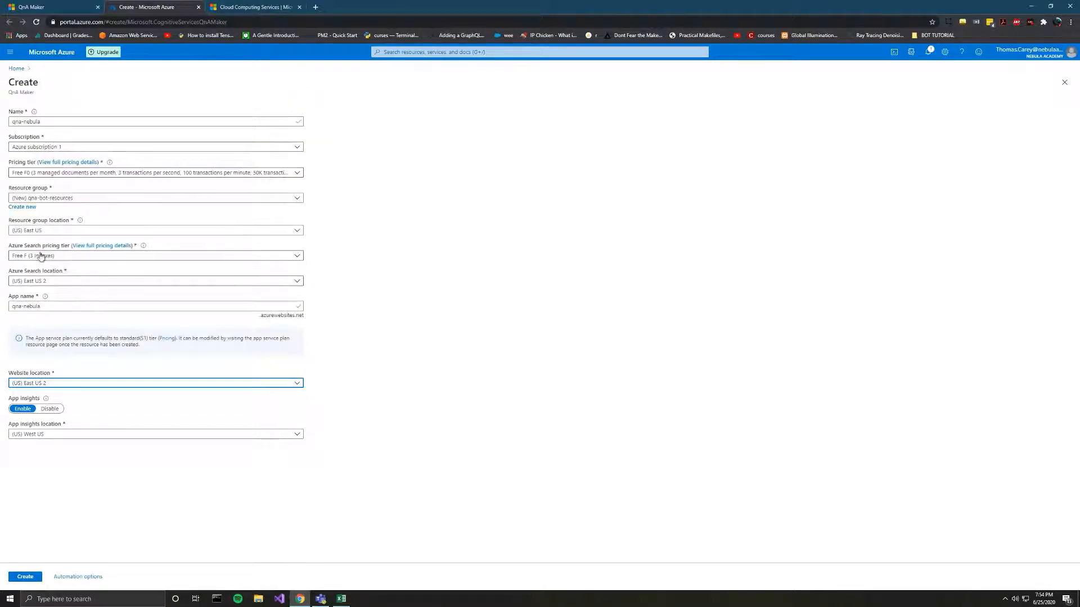
left_click(45, 434)
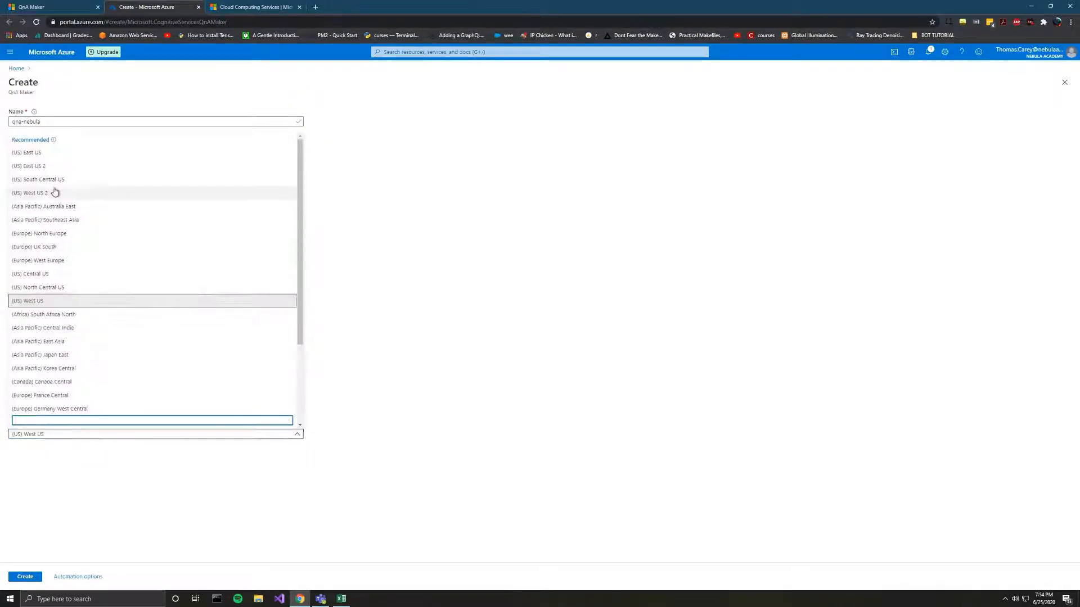
left_click(60, 166)
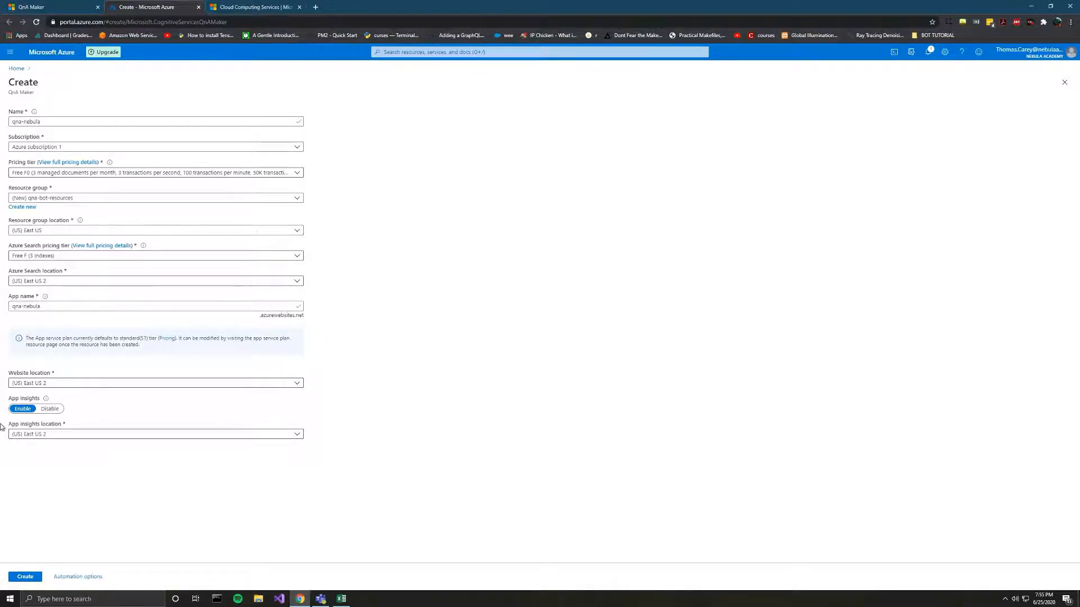
Step: Create the QnA Maker resource, and refresh the QnA service connection on the knowledge base creation page
left_click(25, 577)
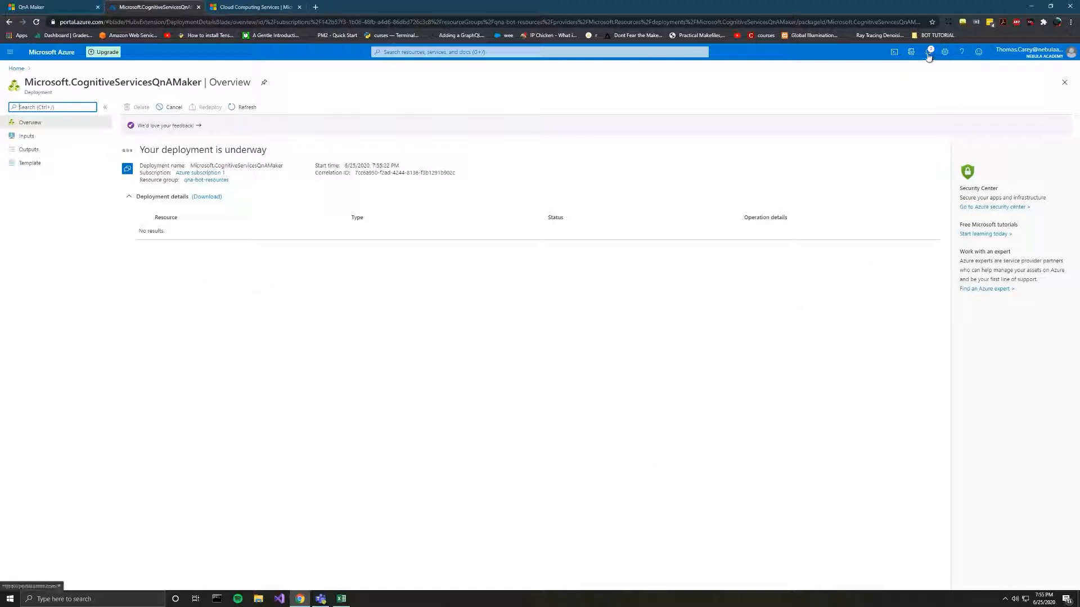
left_click(45, 7)
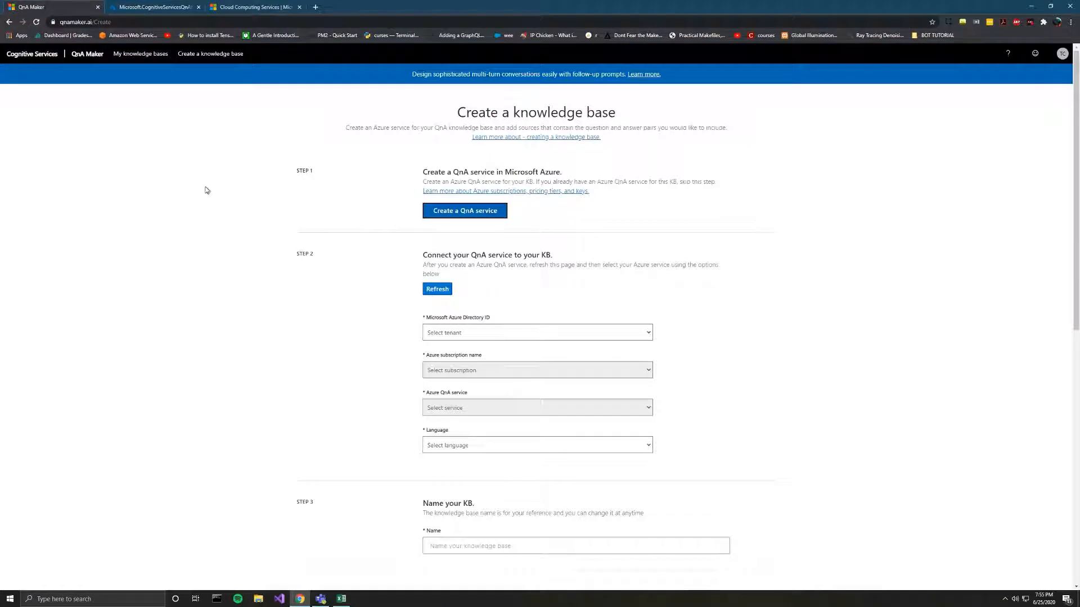
left_click(443, 291)
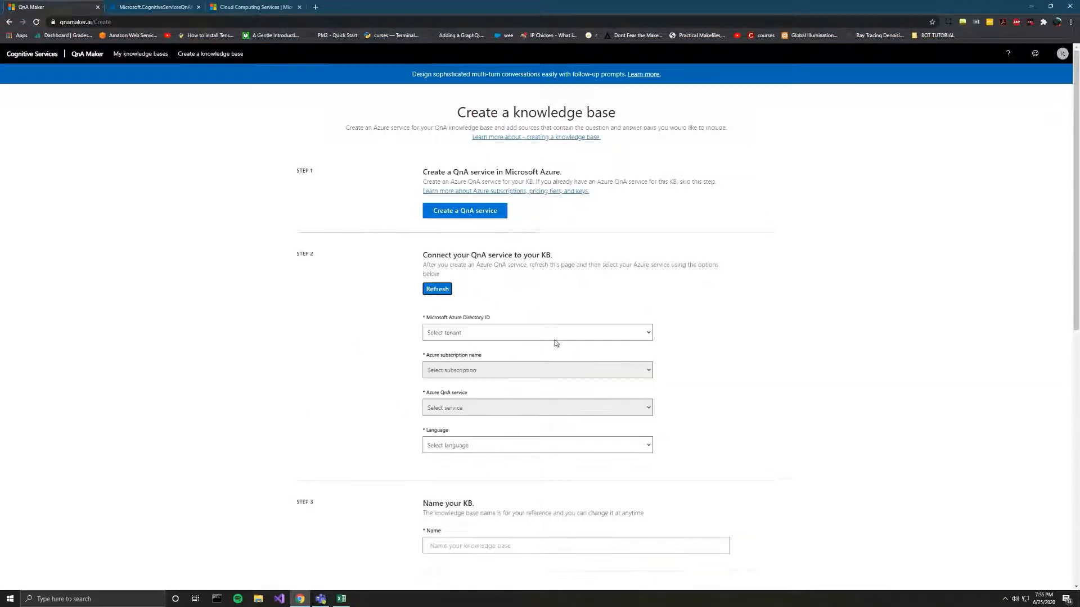
Step: Try to connect the knowledge base to a QnA service under the Nebula Academy directory and Azure subscription 1
left_click(495, 337)
left_click(484, 350)
left_click(465, 370)
left_click(489, 387)
left_click(497, 409)
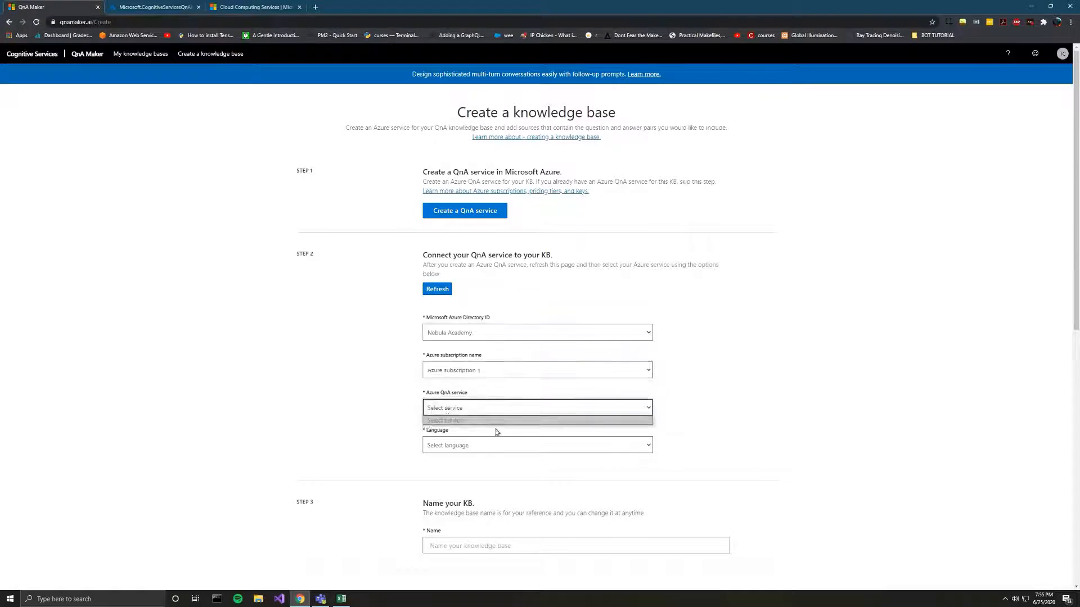
left_click(404, 411)
left_click(404, 400)
left_click(461, 415)
left_click(367, 405)
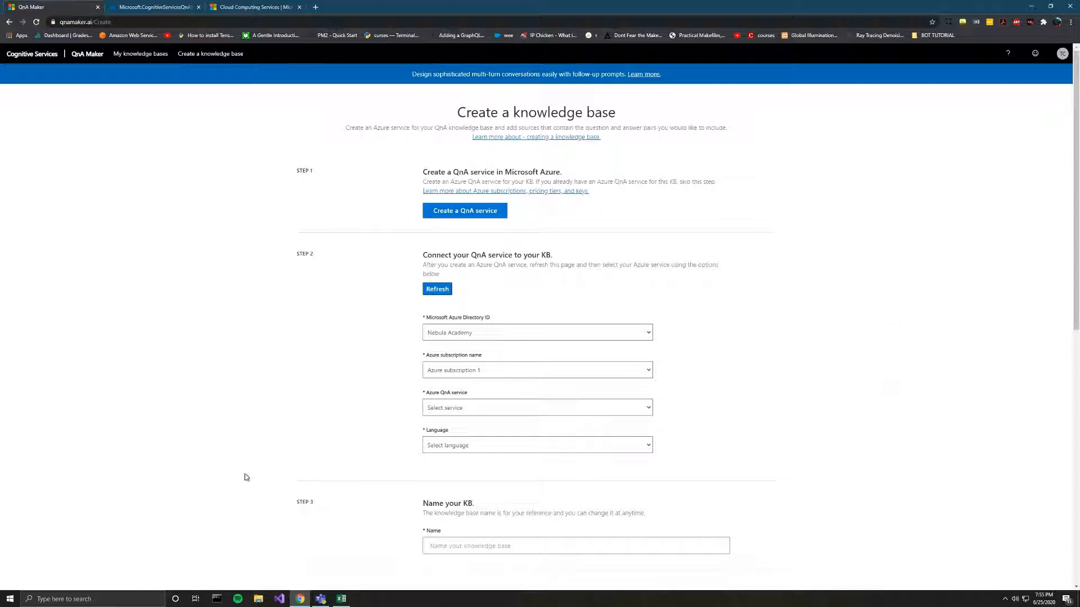
Step: Refresh the QnA service connection and select the Nebula Academy directory with Azure subscription 1
left_click(437, 289)
left_click(439, 289)
left_click(458, 335)
left_click(461, 349)
left_click(455, 376)
left_click(455, 378)
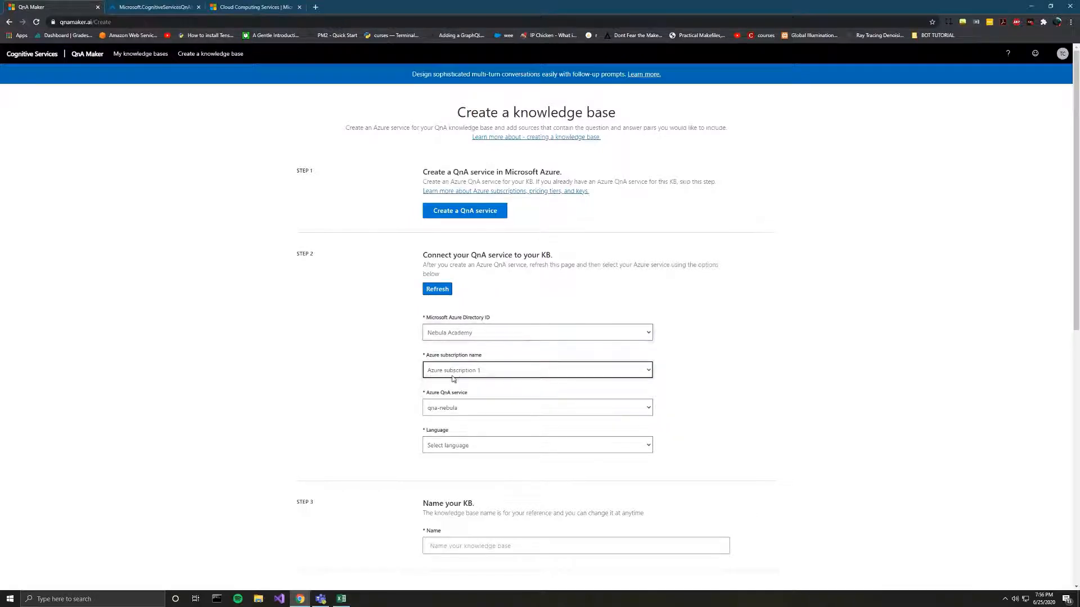
Step: Choose qna-nebula as the Azure QnA service and set the knowledge base language to English
left_click(449, 408)
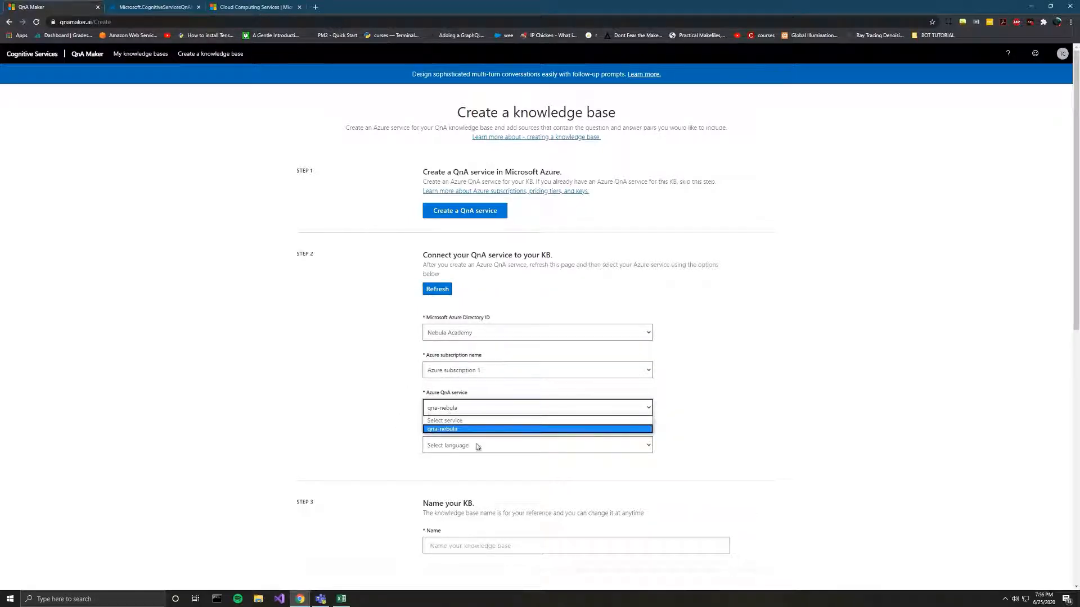
left_click(447, 413)
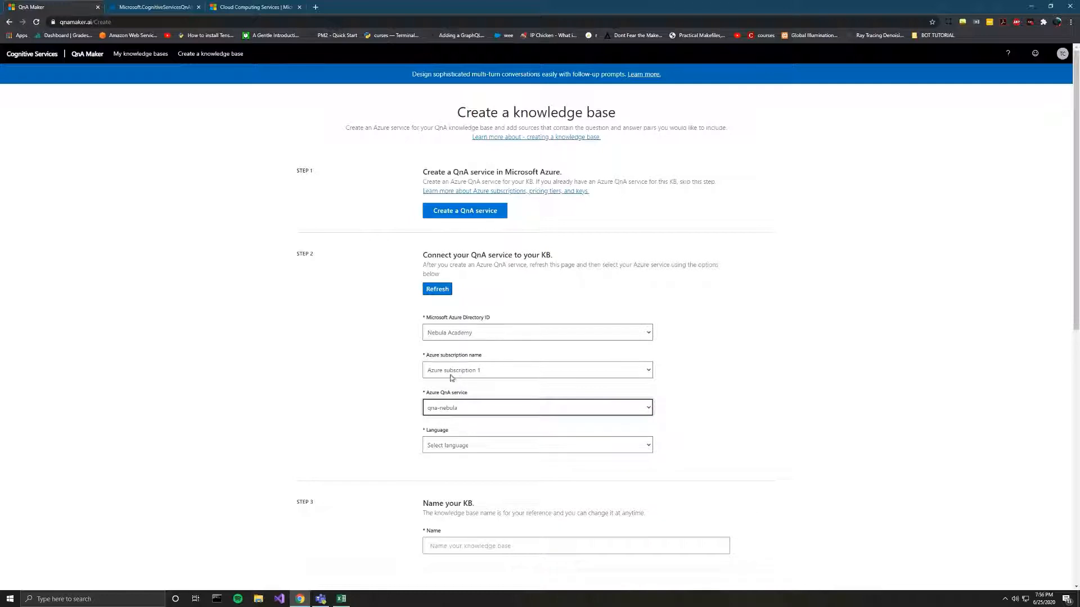
left_click(433, 334)
left_click(460, 334)
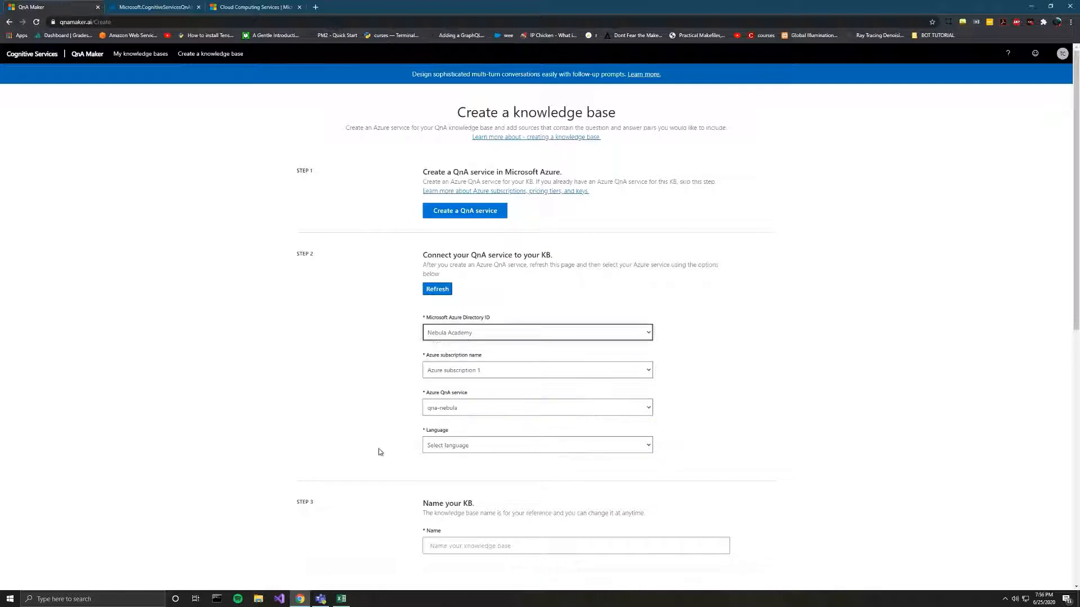
left_click(466, 445)
left_click(443, 296)
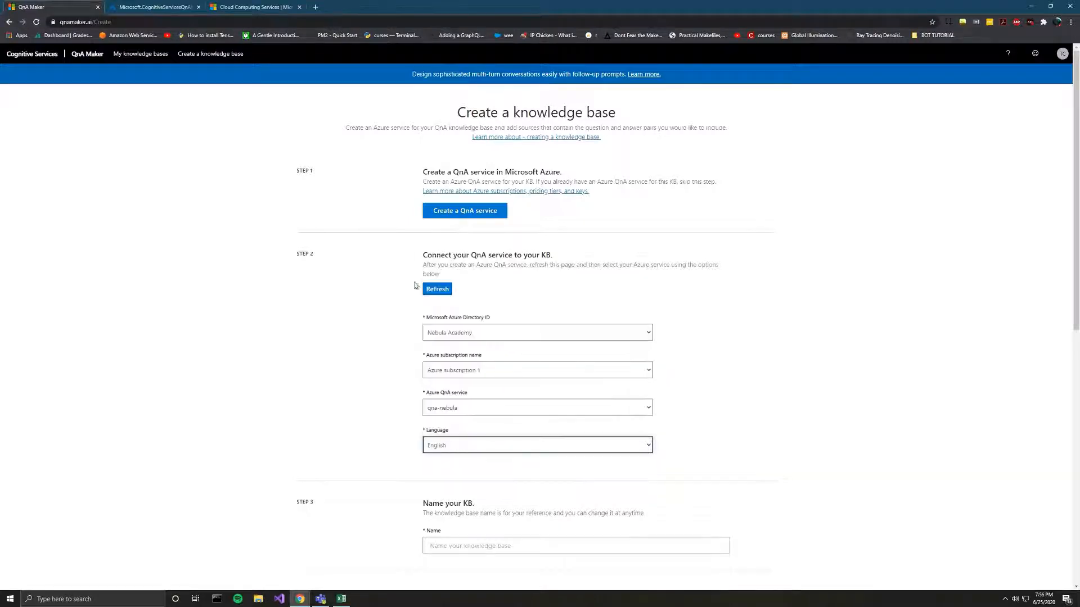
Step: Name the knowledge base qna-nebula-kb
scroll(384, 392, "down", 2)
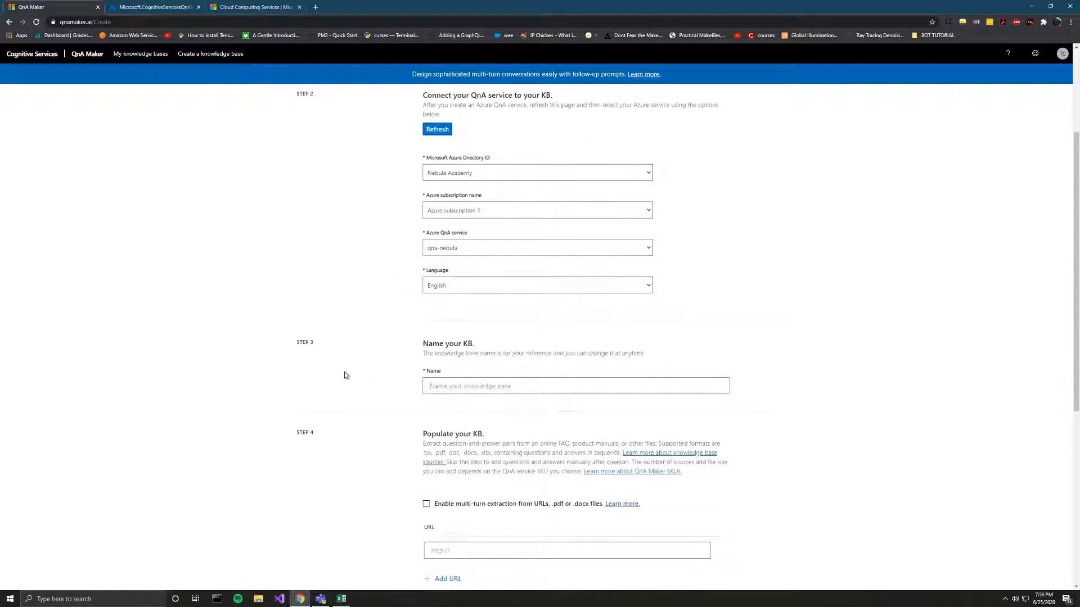
scroll(346, 375, "up", 1)
key("Tab")
type("qn")
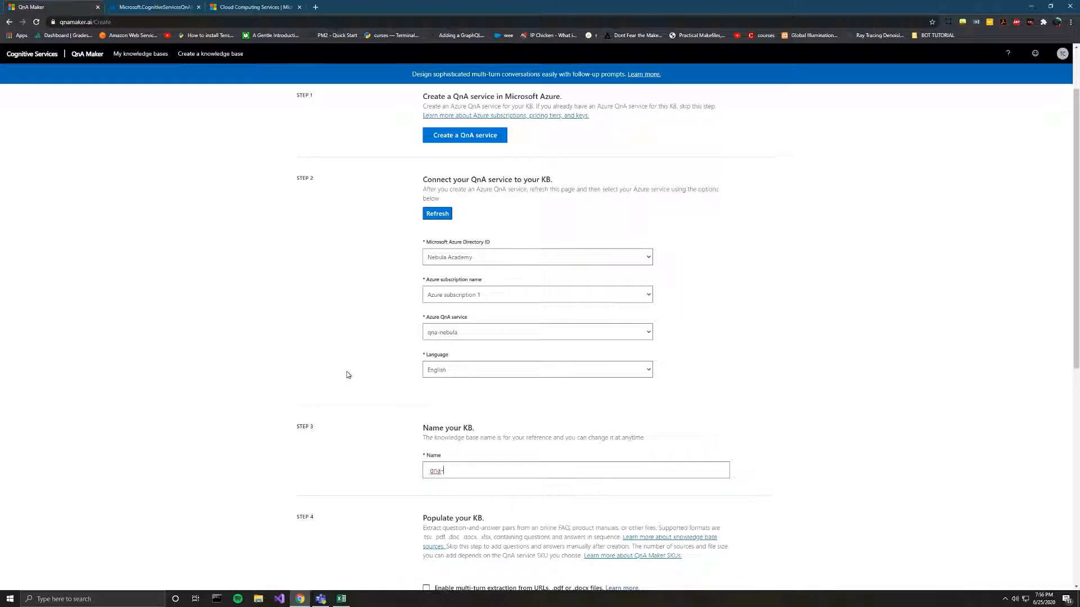
type("nebula-kb")
Step: Add the file Teams QnA Bot 144 PreBaked Questions.xlsx from the nebula-bot folder as a knowledge base source
scroll(346, 371, "down", 3)
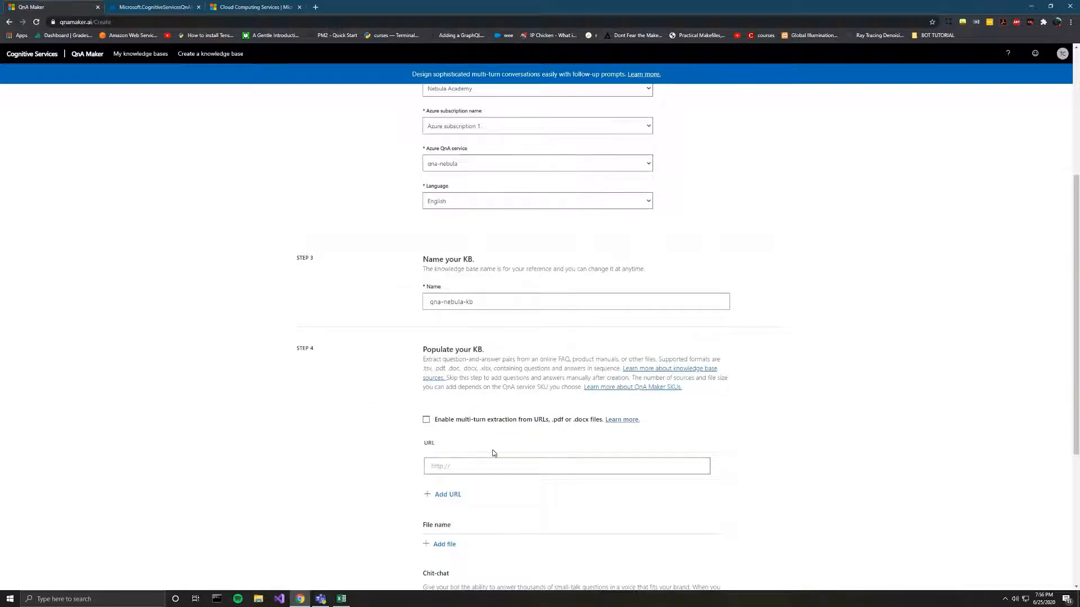
scroll(462, 338, "down", 4)
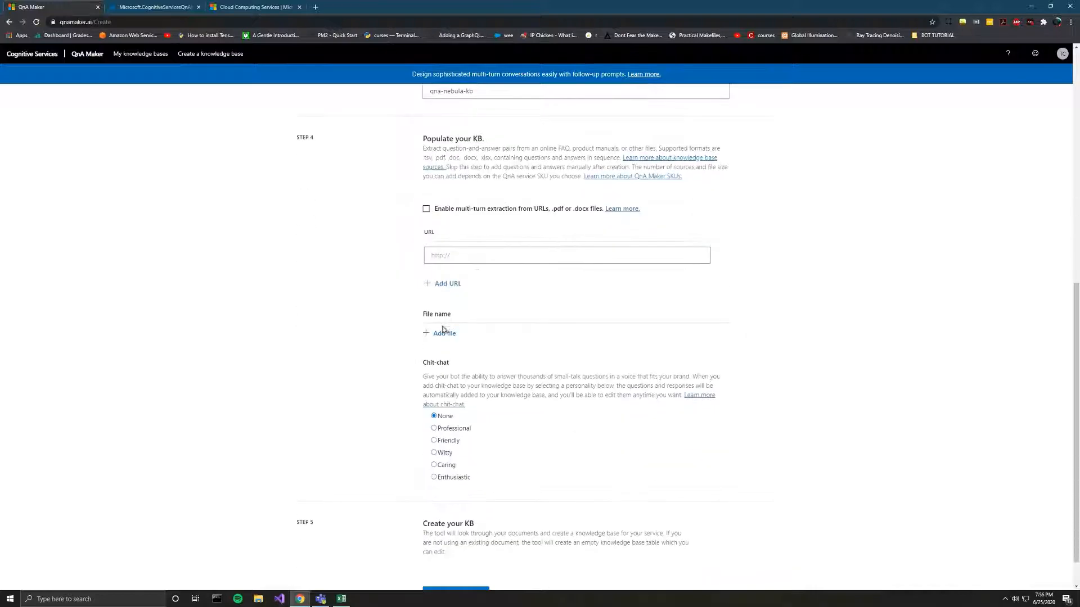
left_click(443, 333)
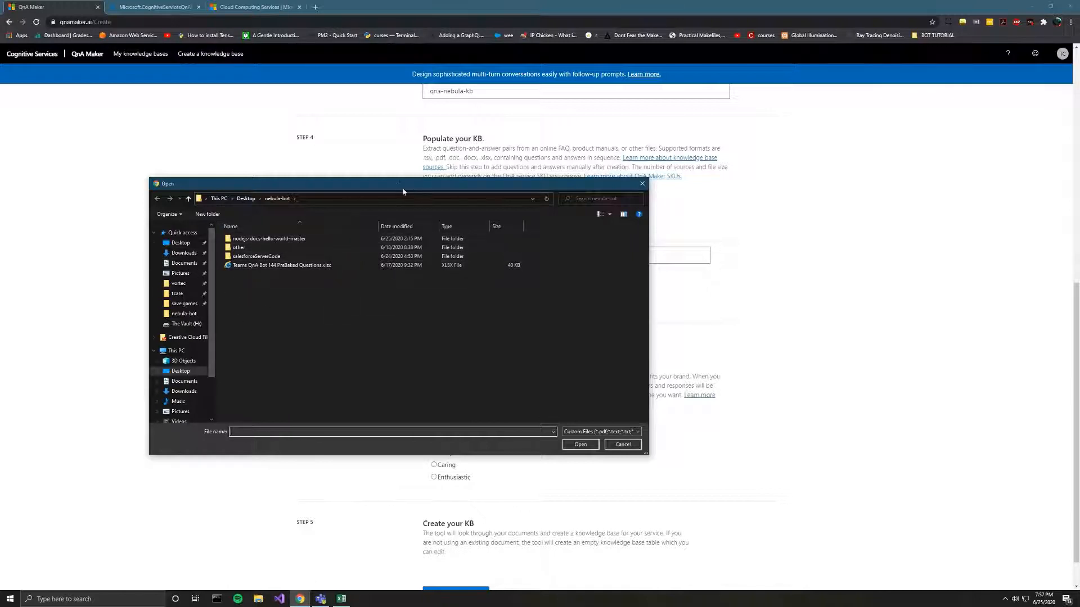
left_click_drag(405, 179, 405, 319)
double_click(279, 408)
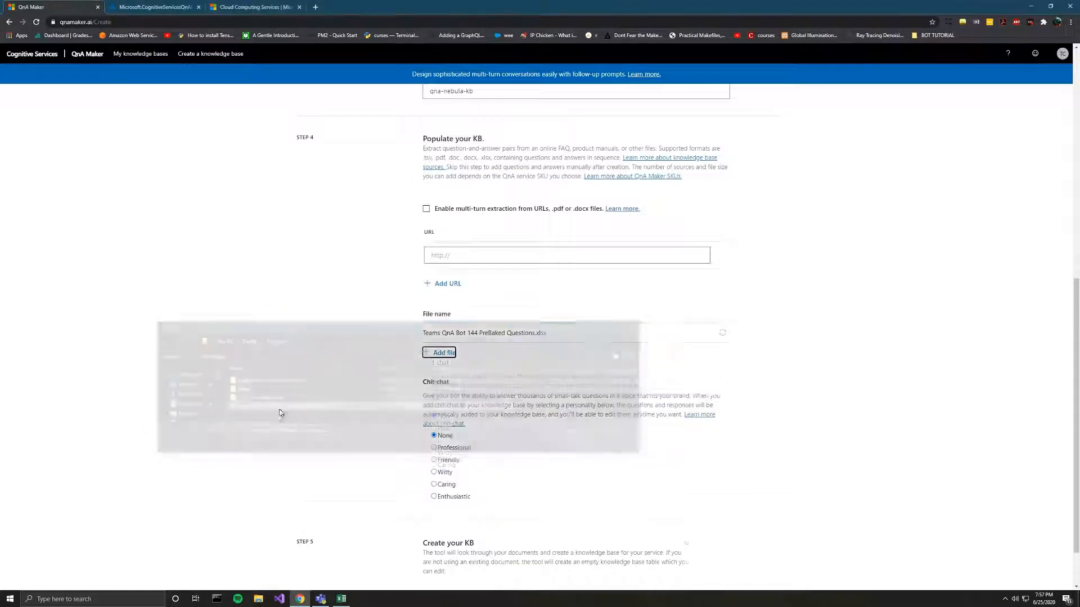
Step: Choose the Friendly chit-chat personality and create the knowledge base
scroll(412, 308, "down", 1)
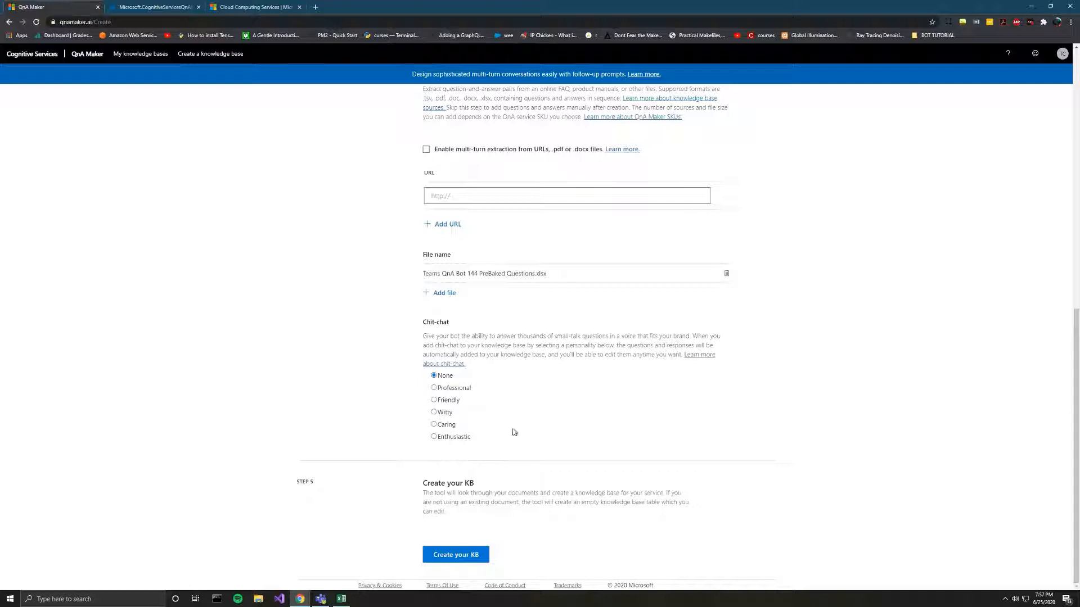
left_click(450, 400)
left_click(460, 558)
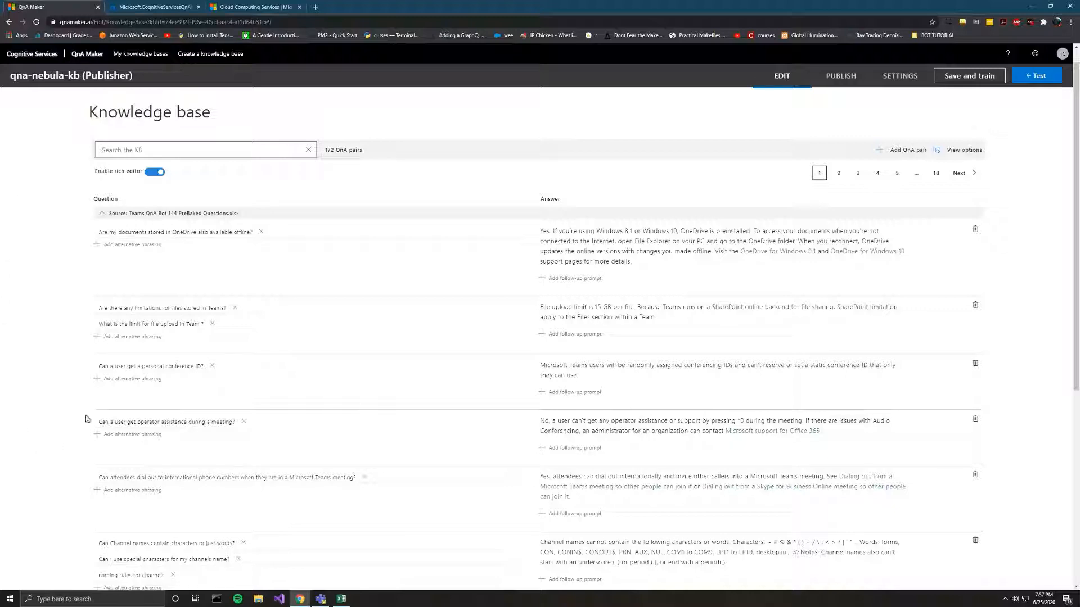
Step: Examine the imported question and answer pairs on the first two pages of the knowledge base
scroll(79, 242, "down", 1)
scroll(393, 178, "down", 1)
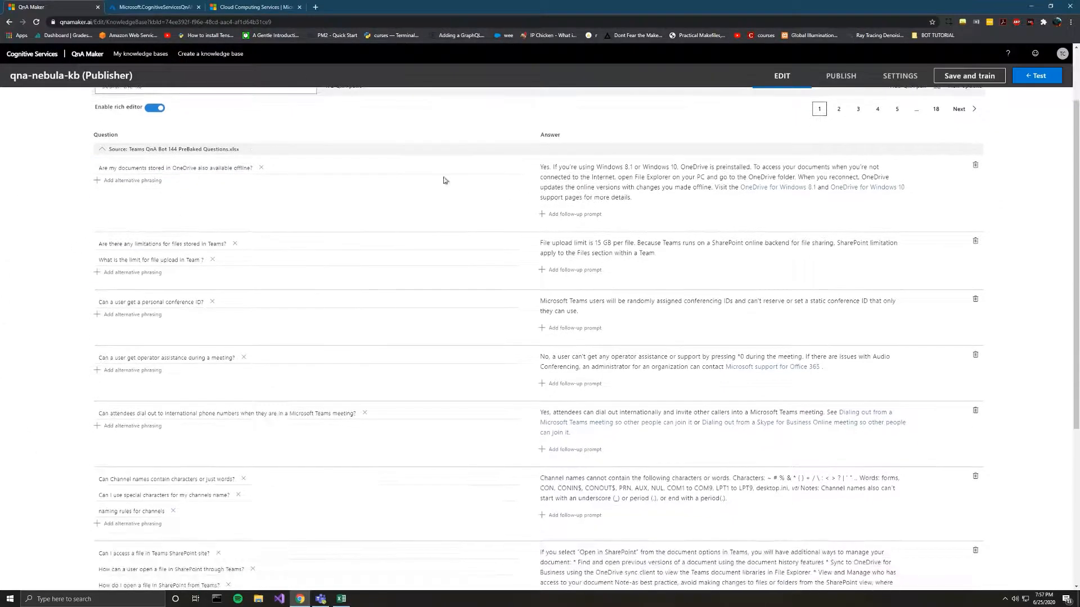
scroll(129, 155, "down", 1)
scroll(180, 187, "down", 1)
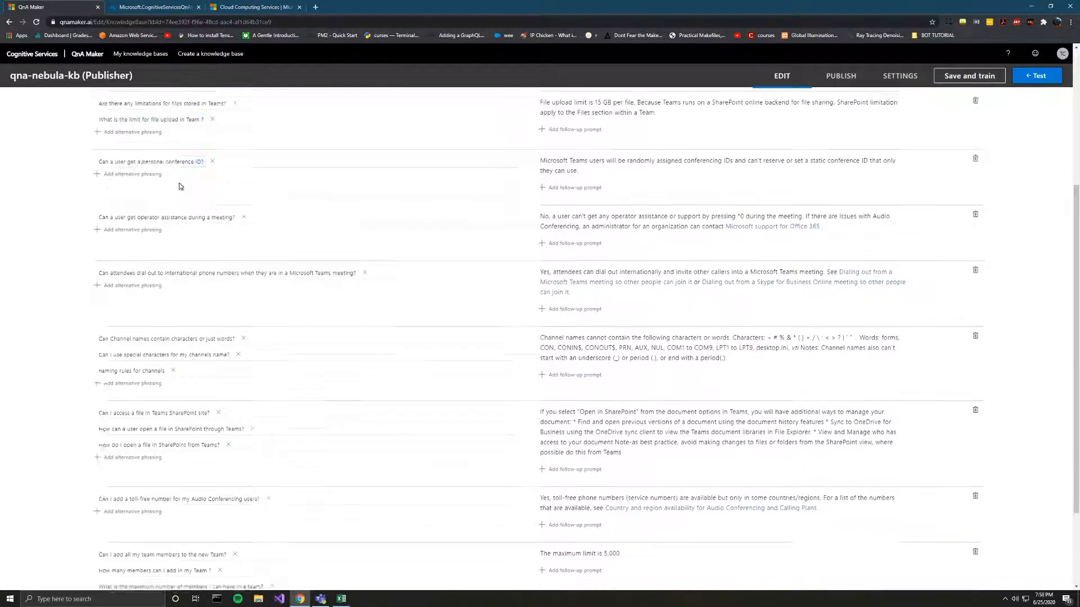
scroll(458, 181, "down", 2)
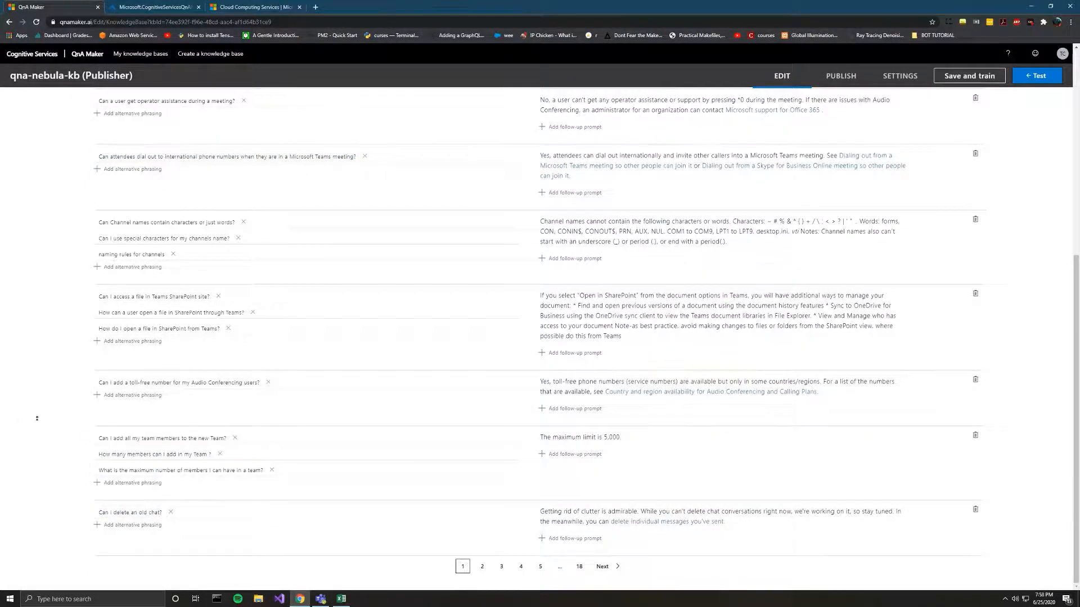
scroll(43, 276, "up", 5)
scroll(402, 248, "down", 6)
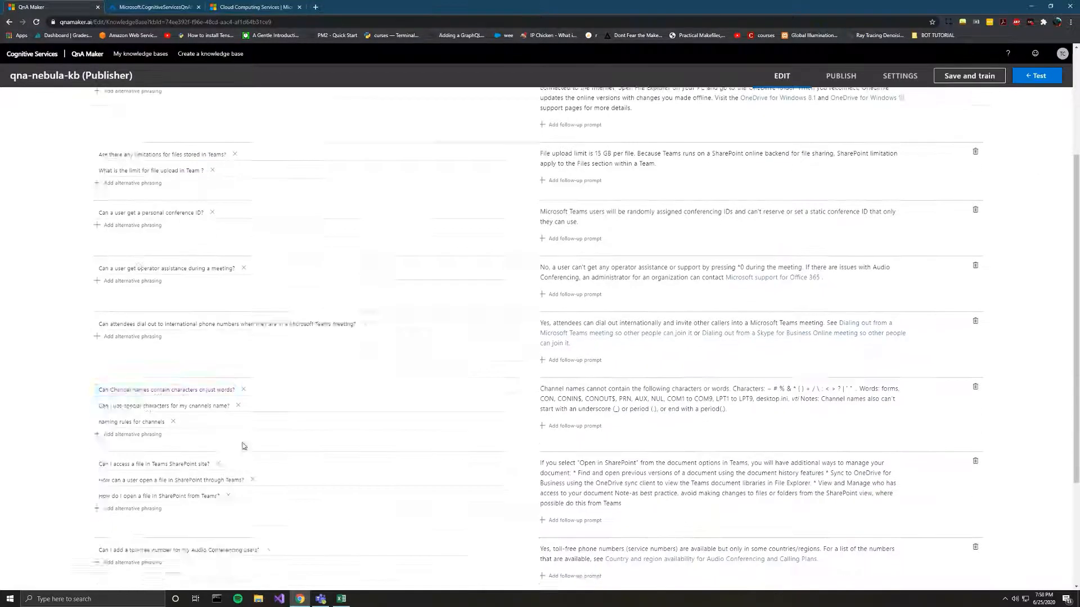
left_click(482, 567)
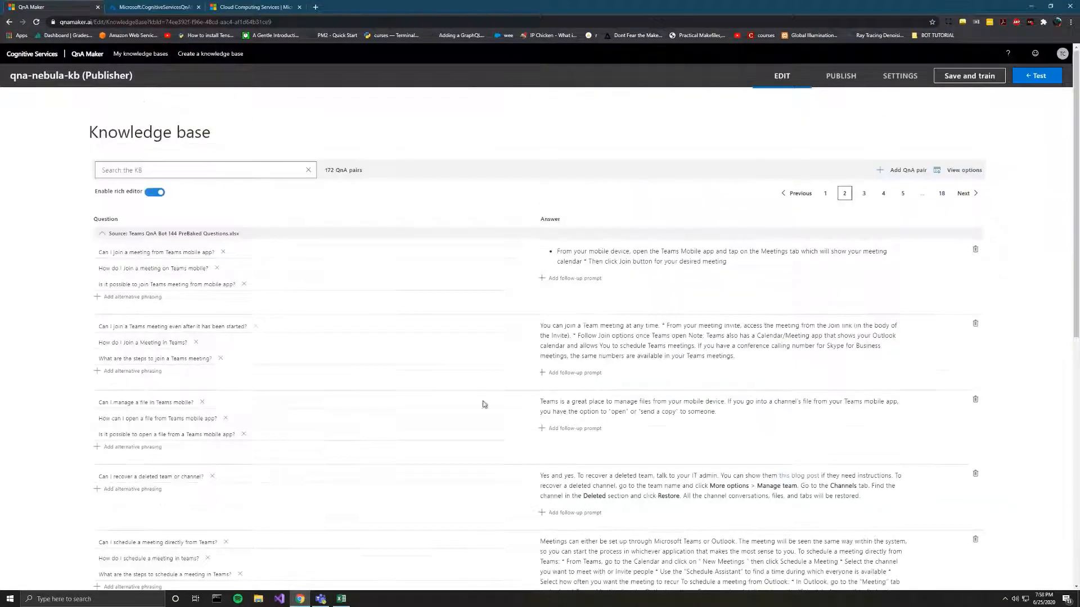
left_click(824, 193)
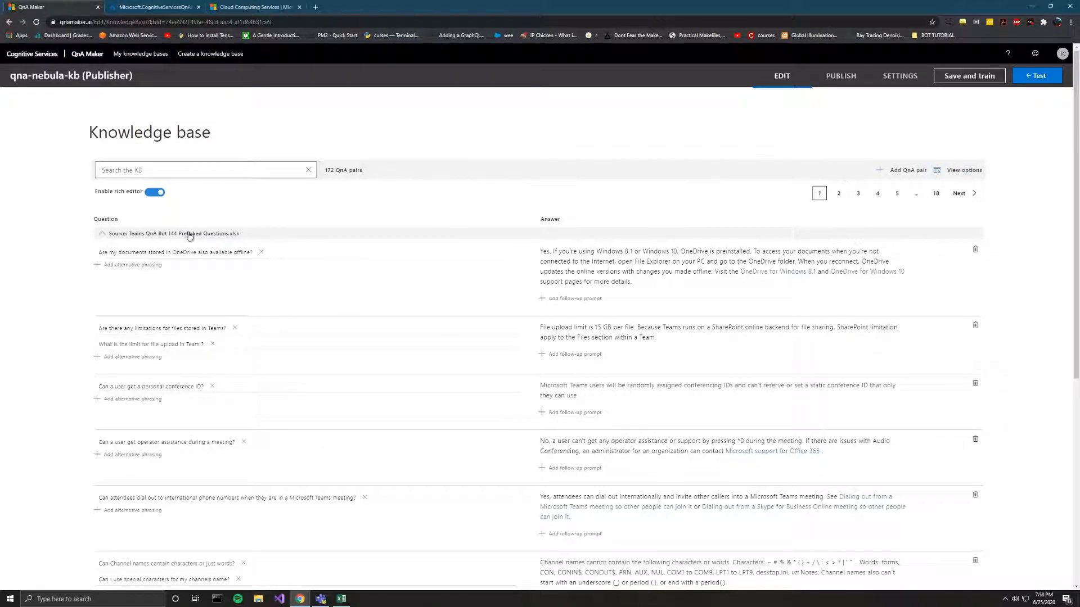
Step: View the follow-up prompt settings for the OneDrive offline documents question, cancel them, and look over the remaining pairs on the page
left_click(165, 168)
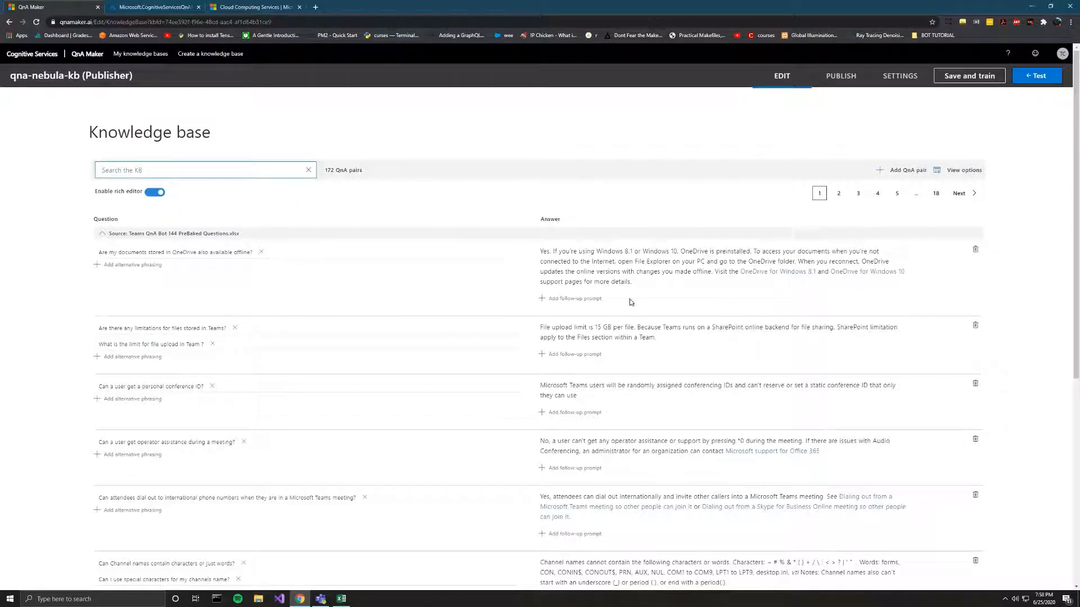
left_click(593, 298)
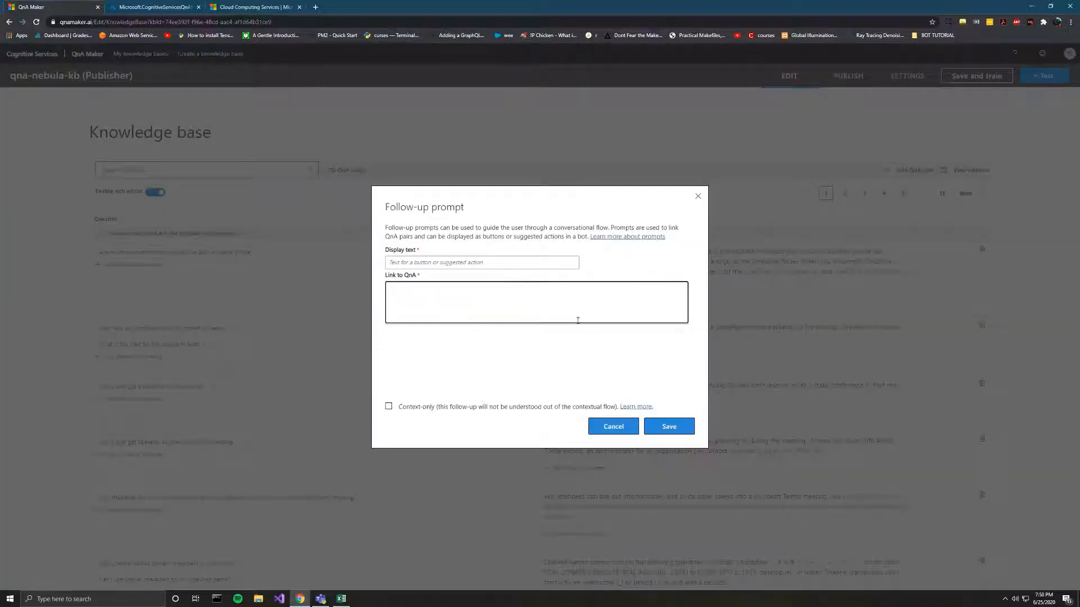
left_click(621, 429)
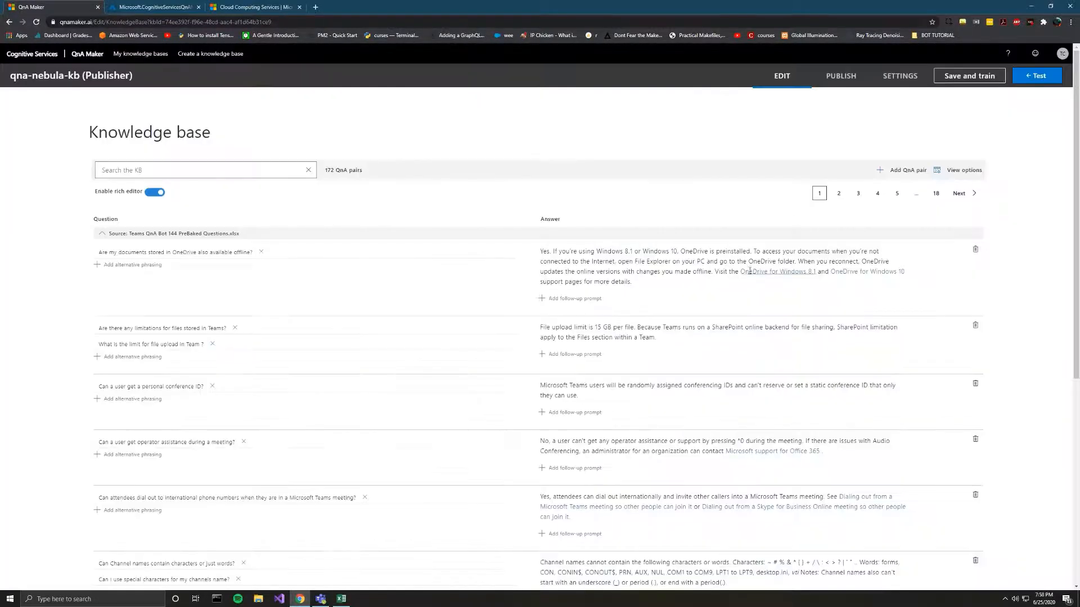
scroll(450, 393, "down", 5)
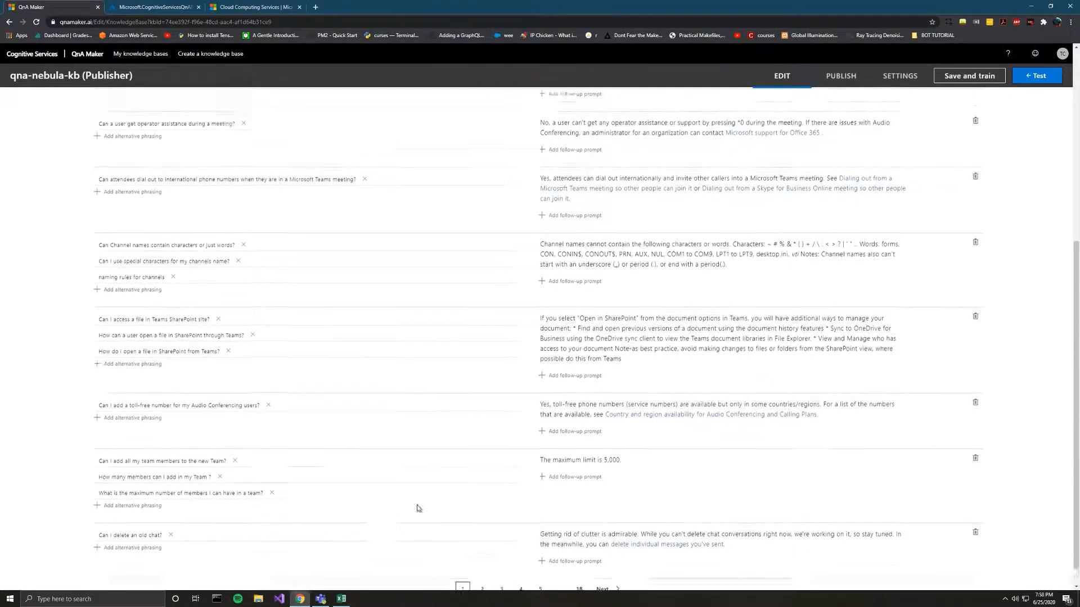
scroll(456, 529, "up", 3)
scroll(457, 529, "up", 2)
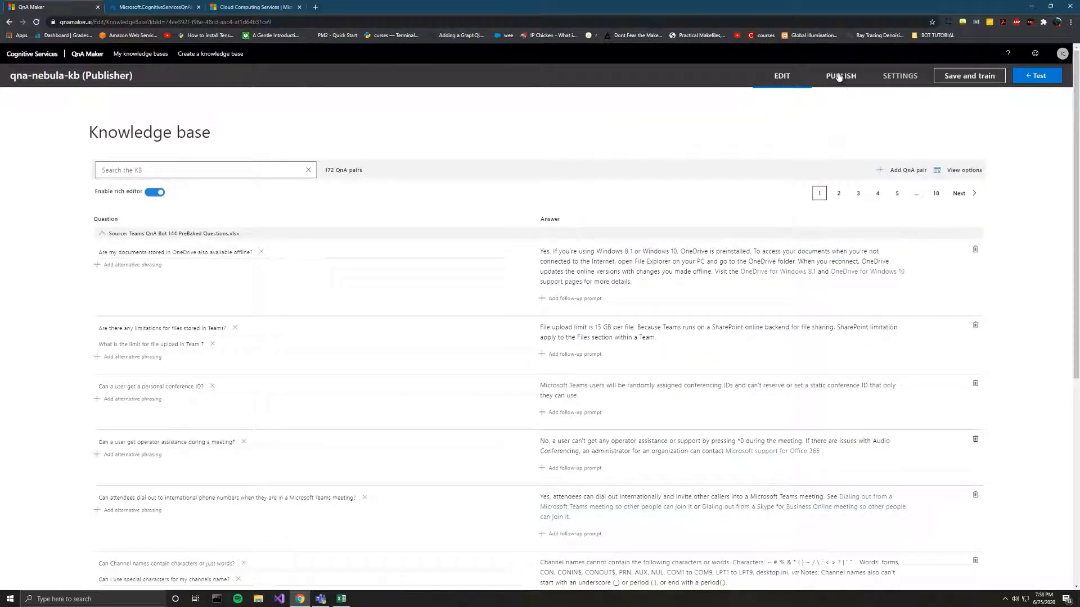
Step: Open the knowledge base's test chat and send the message "Hello"
left_click(1037, 76)
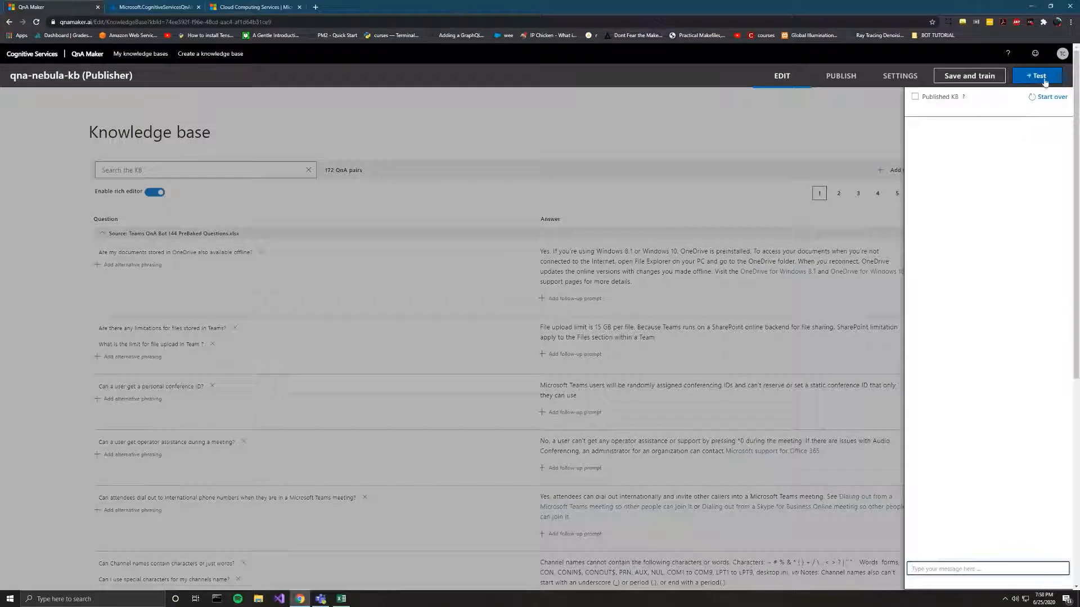
type("naming rules for channels")
key("Return")
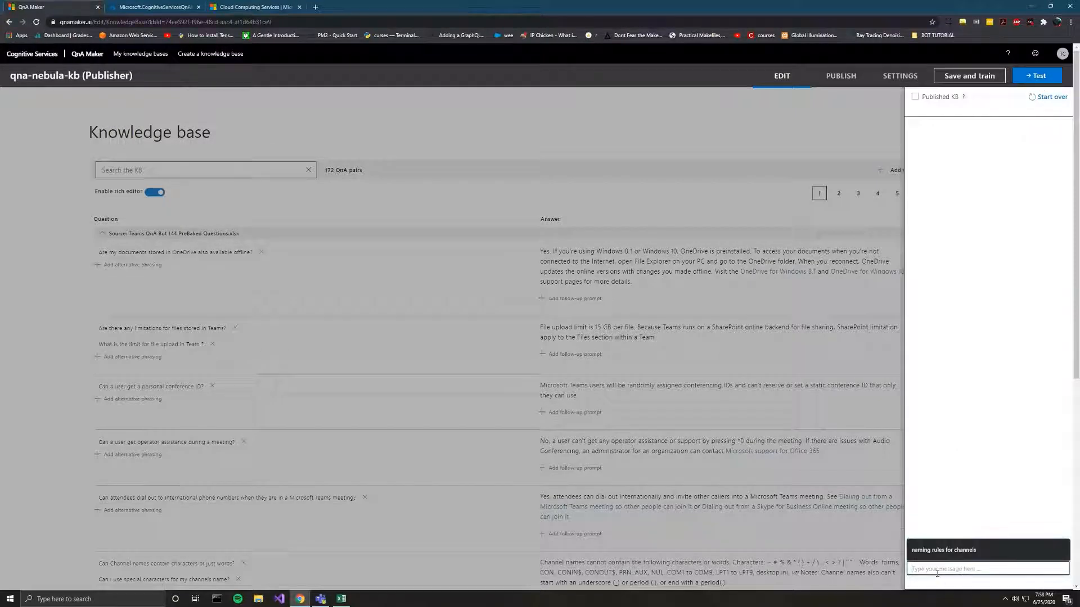
type("Hel")
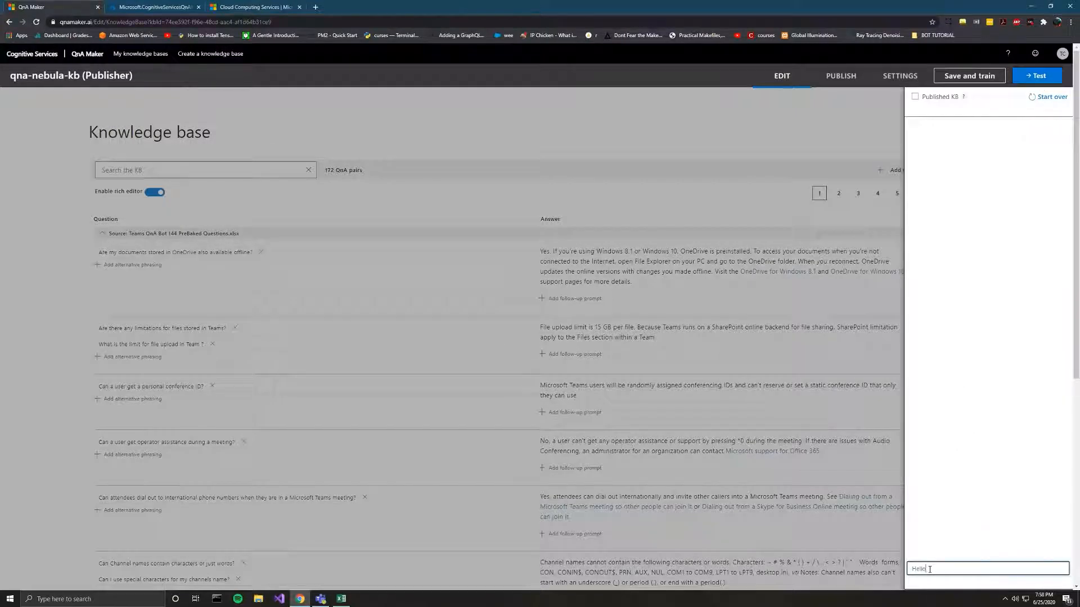
type("lo")
key("Return")
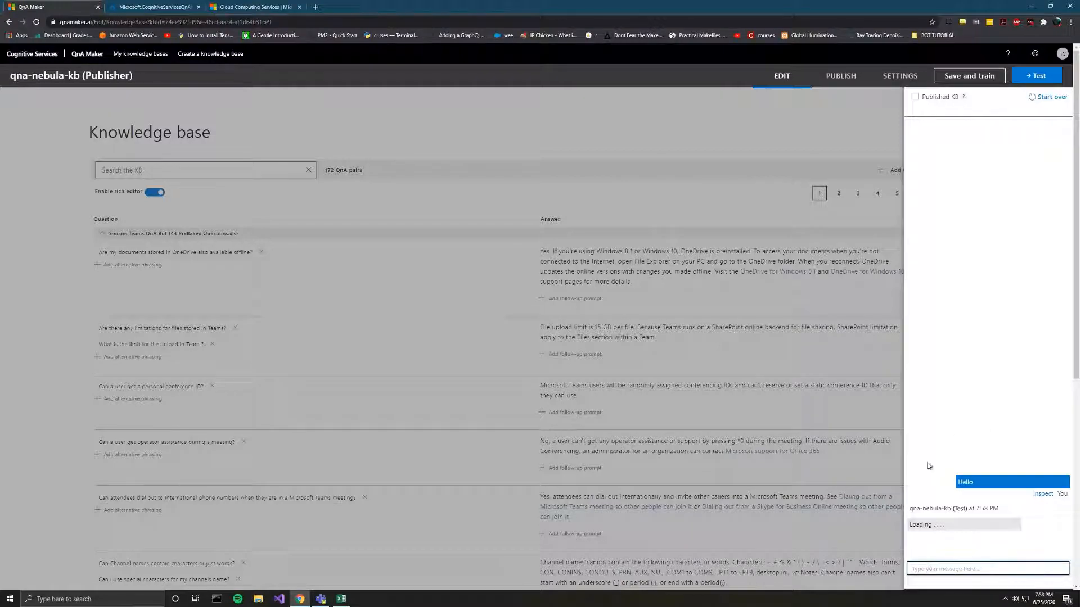
Step: Switch to the Excel question spreadsheet, copy the question "How can I send an email to a Teams Channel?" and return to the test chat
left_click(341, 598)
right_click(151, 316)
left_click(391, 291)
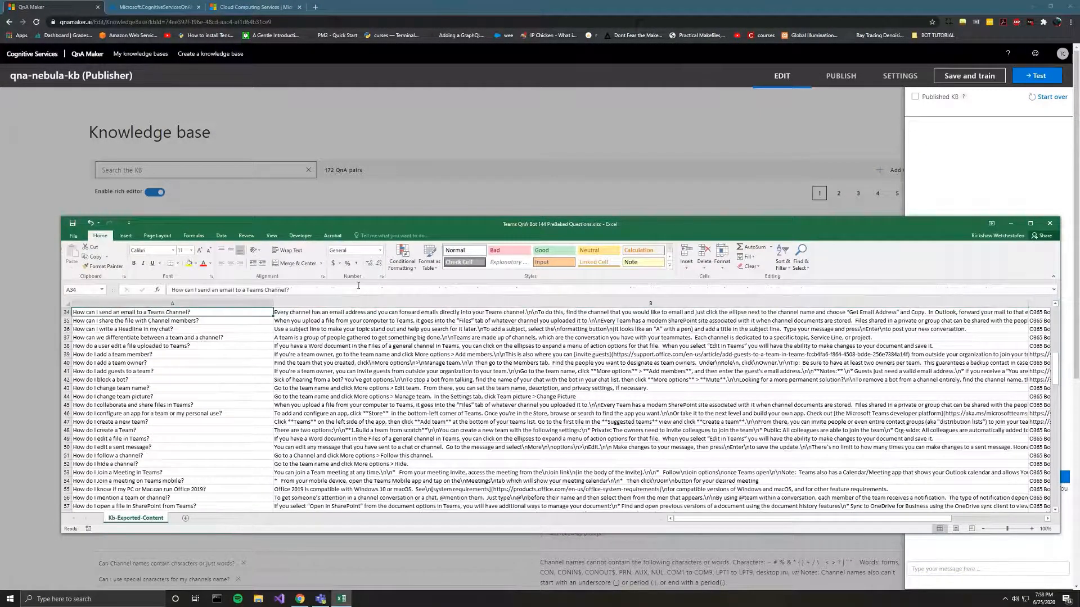
triple_click(390, 291)
key("ctrl+c")
left_click(1010, 223)
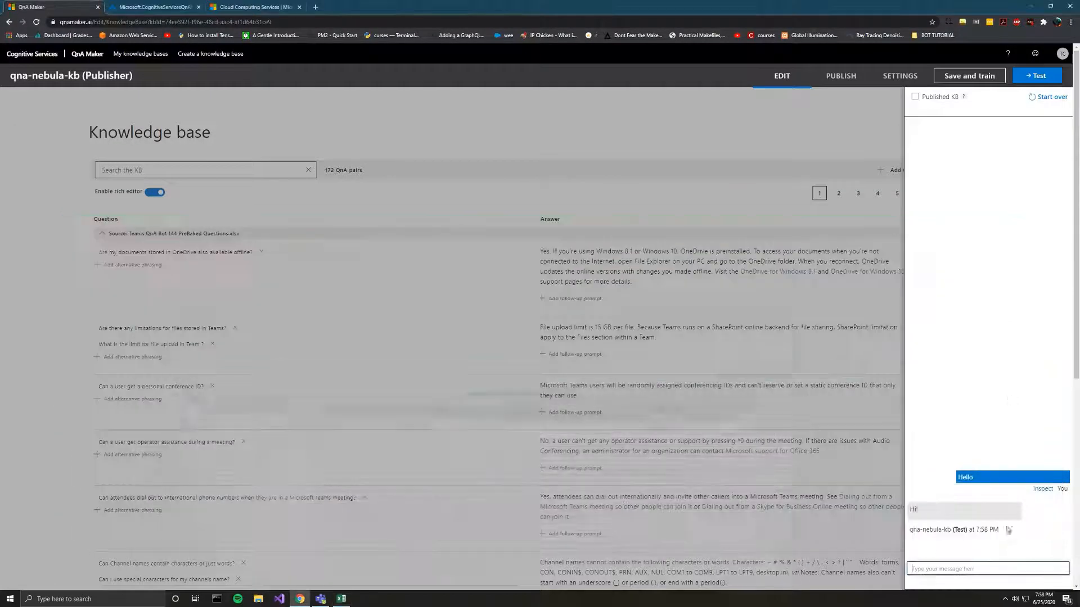
Step: Send the copied question "How can I send an email to a Teams Channel?" in the knowledge base's test chat
left_click(991, 568)
key("ctrl+v")
key("Return")
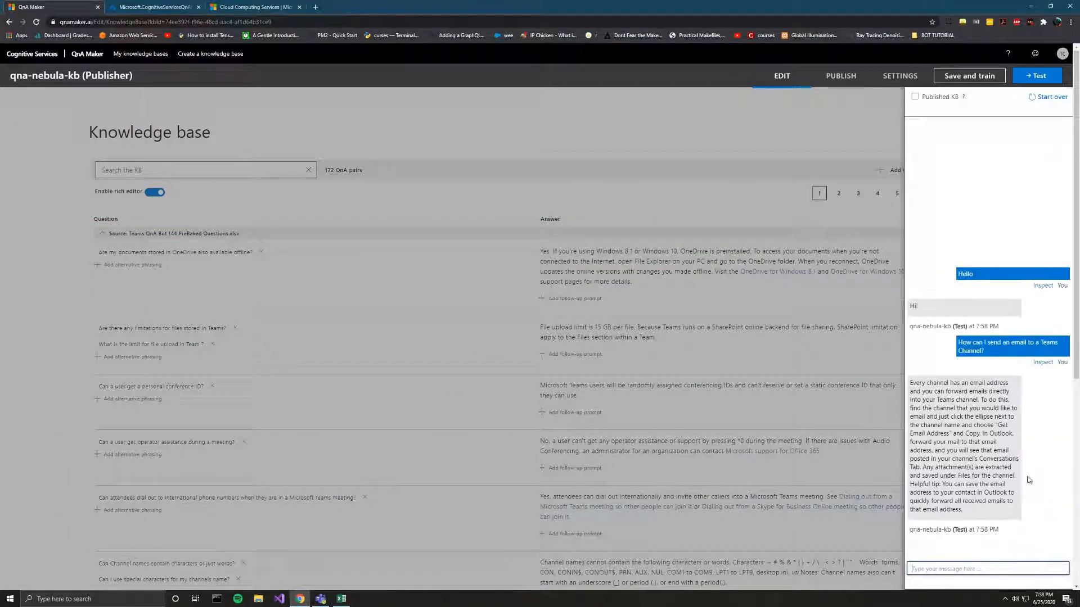
Step: Close the test chat and publish the qna-nebula-kb knowledge base to the qna-nebula service
left_click(841, 72)
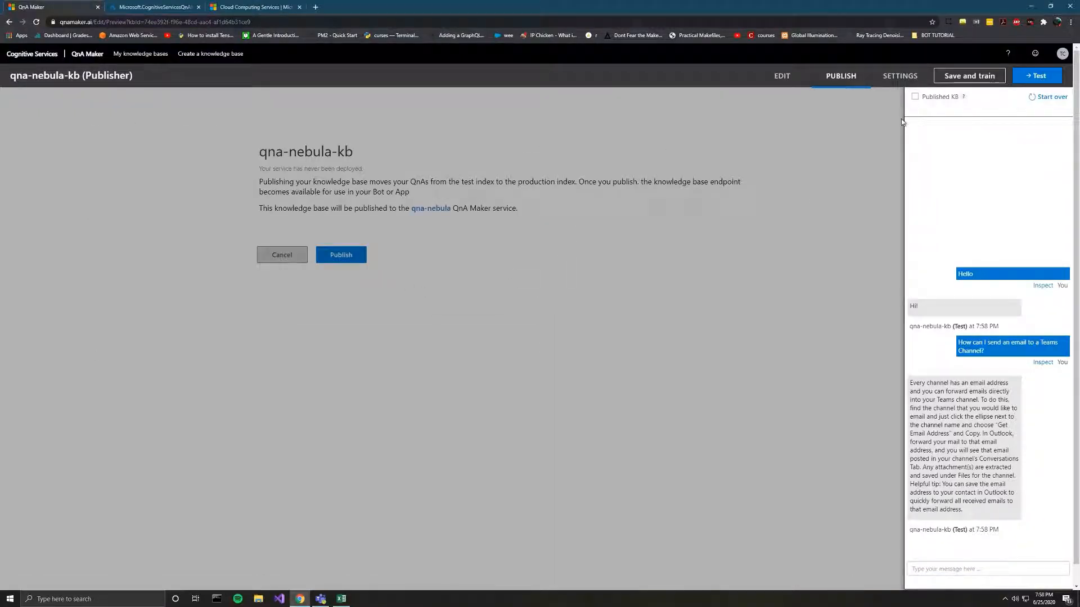
left_click(1042, 76)
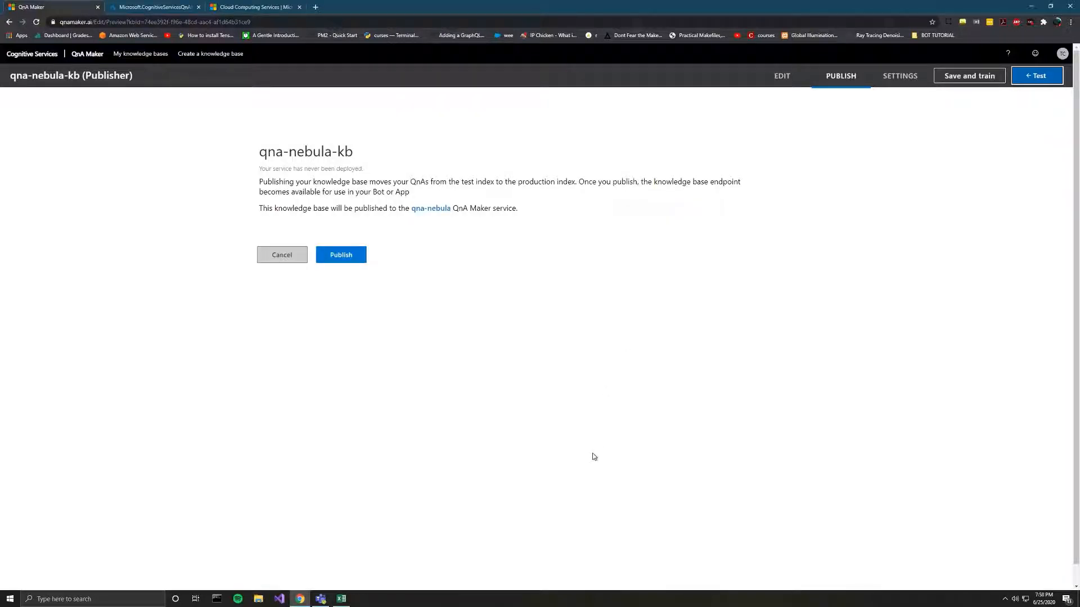
left_click(333, 256)
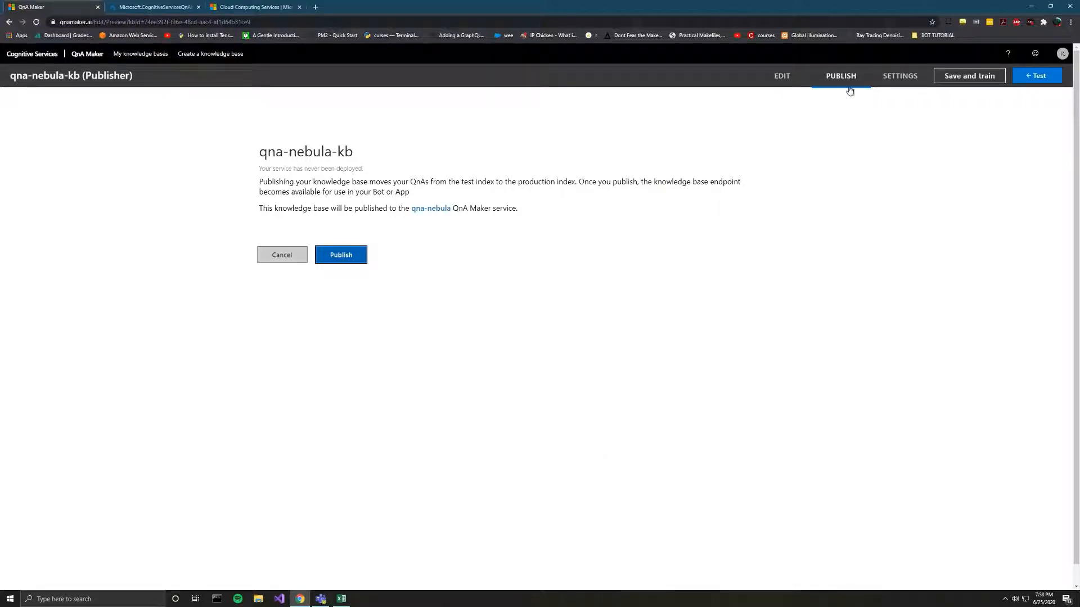
left_click(356, 253)
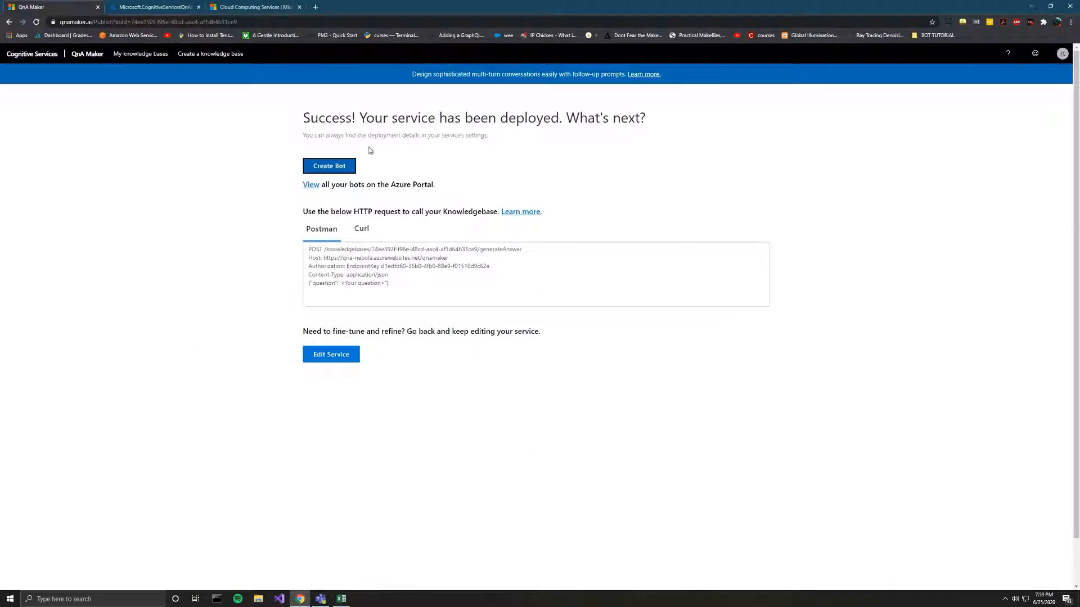
Step: Start creating a bot from the published knowledge base and set the Web App Bot's location to East US 2
left_click(329, 166)
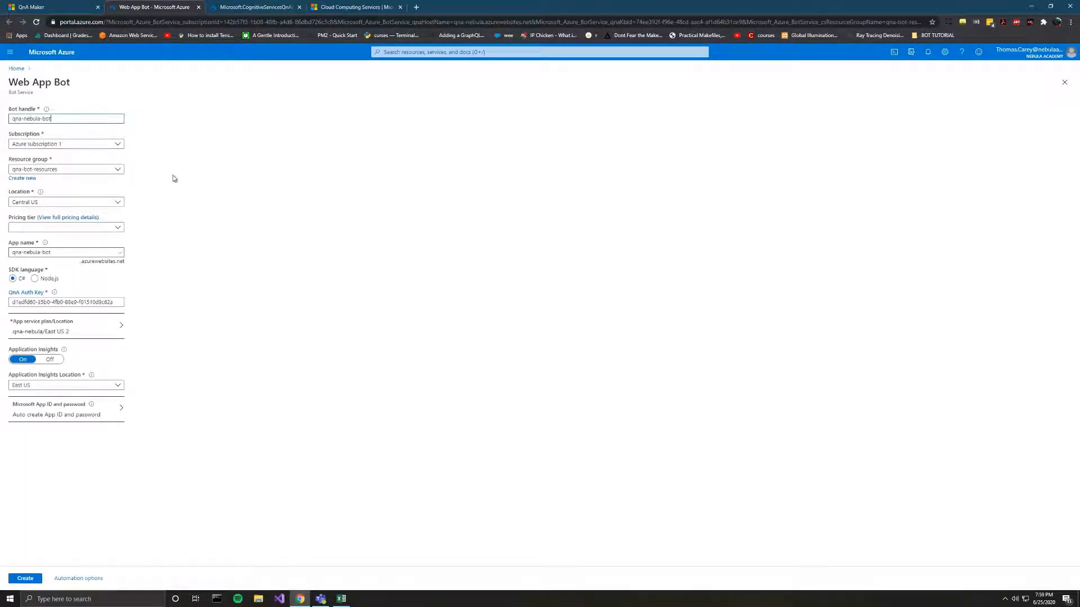
left_click(36, 203)
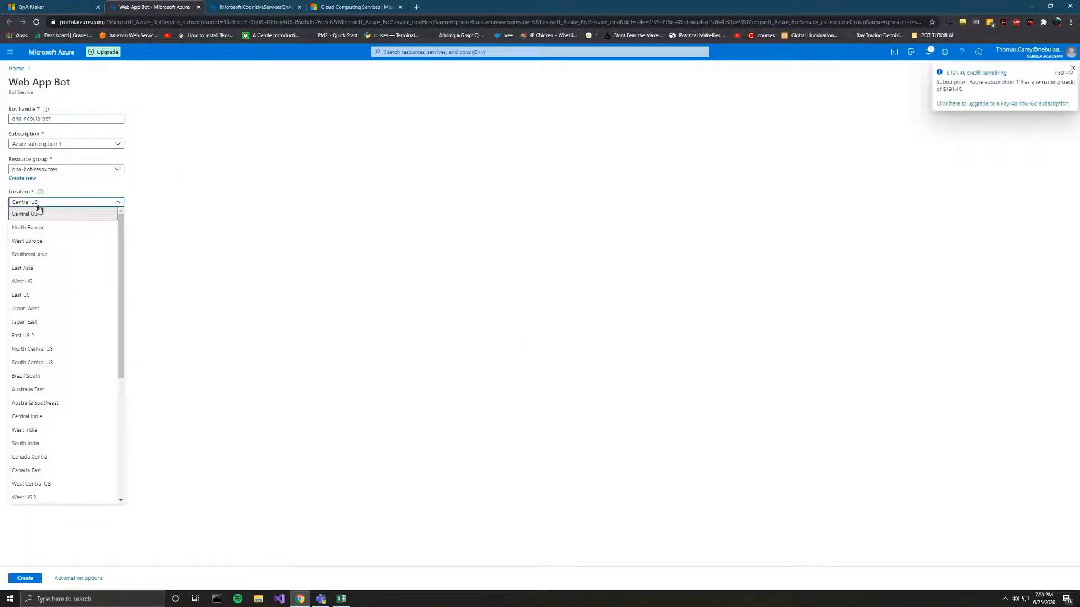
left_click(43, 339)
left_click(58, 385)
left_click(58, 385)
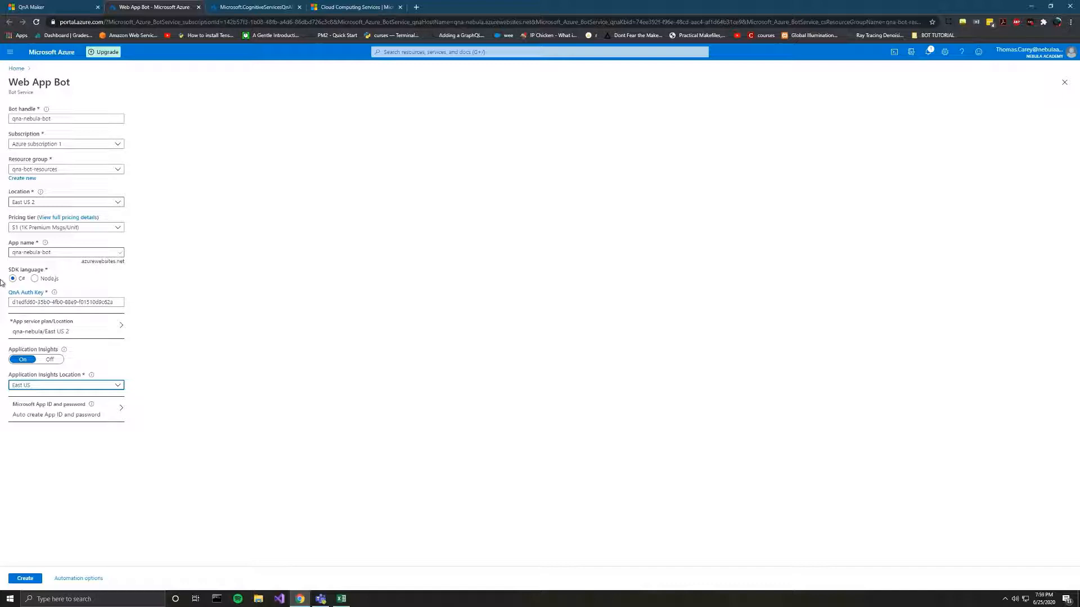
Step: Choose Node.js as the SDK language, check the resource group and pricing tier choices, and create the Web App Bot
left_click(35, 279)
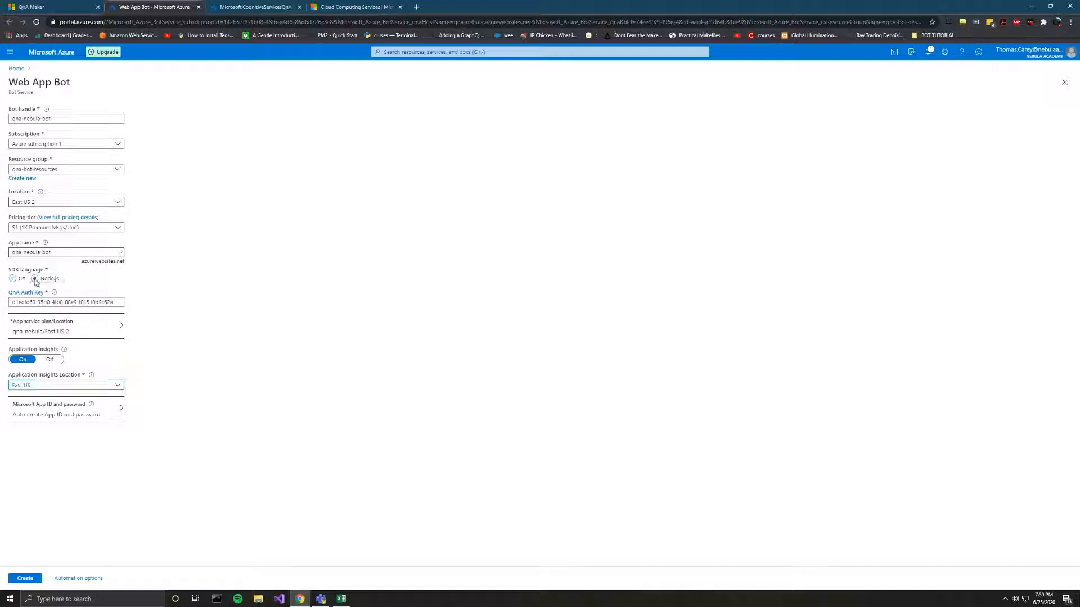
left_click(123, 280)
left_click(53, 171)
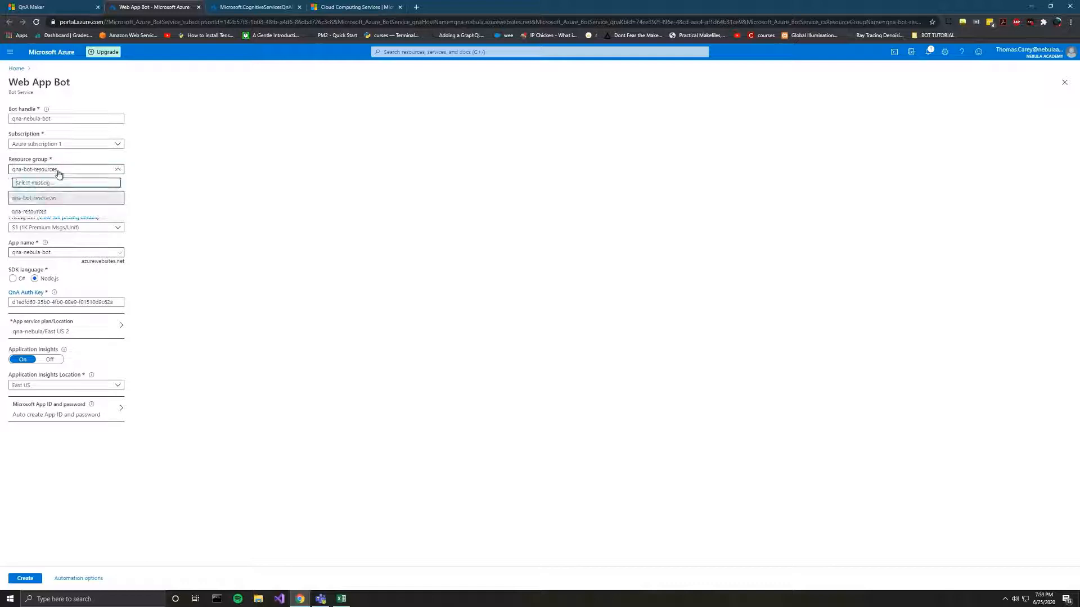
left_click(97, 171)
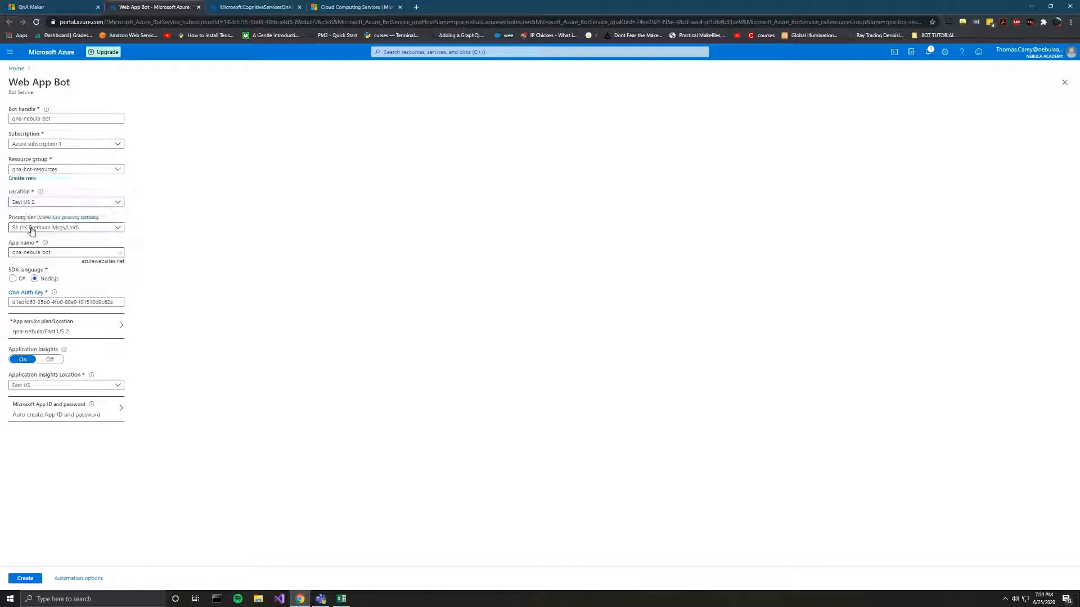
left_click(81, 229)
left_click(77, 228)
left_click(202, 275)
left_click(26, 579)
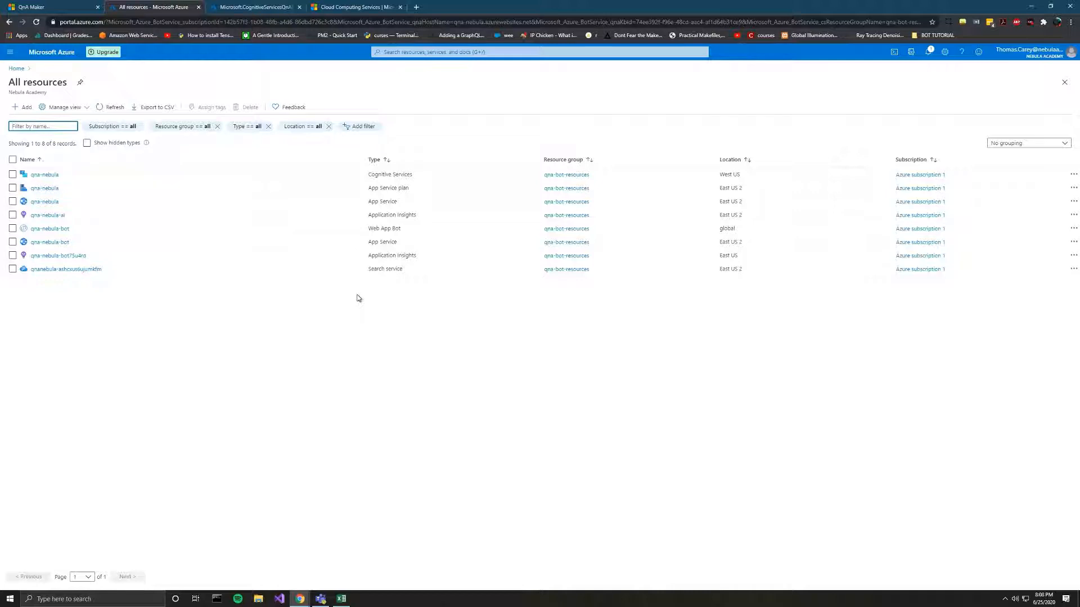
Step: Examine the Web App Bot and App Service entries for qna-nebula-bot in the list of all Azure resources
left_click(392, 228)
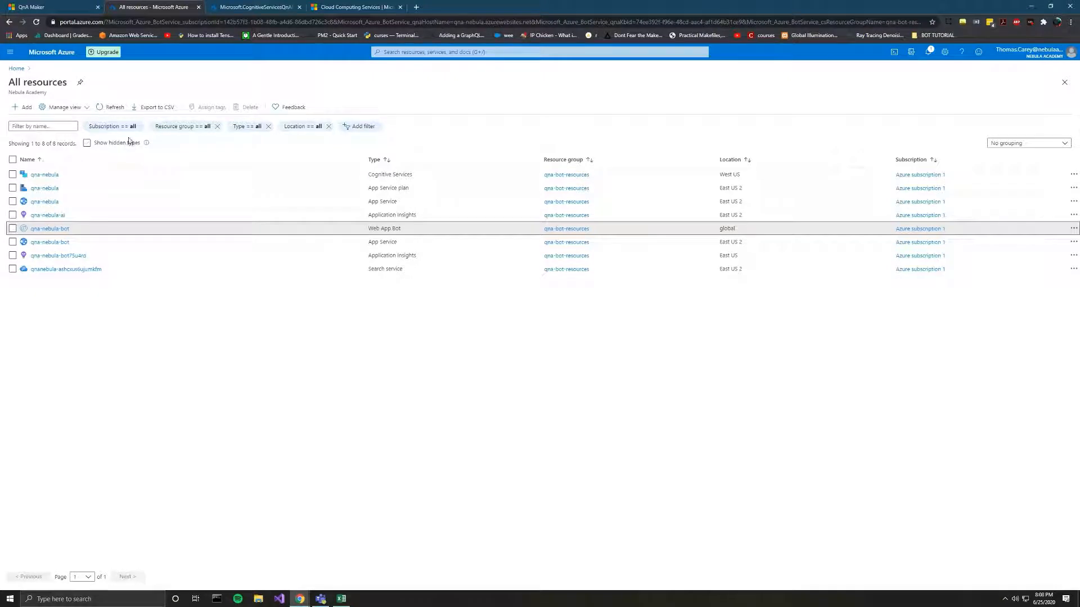
left_click(10, 53)
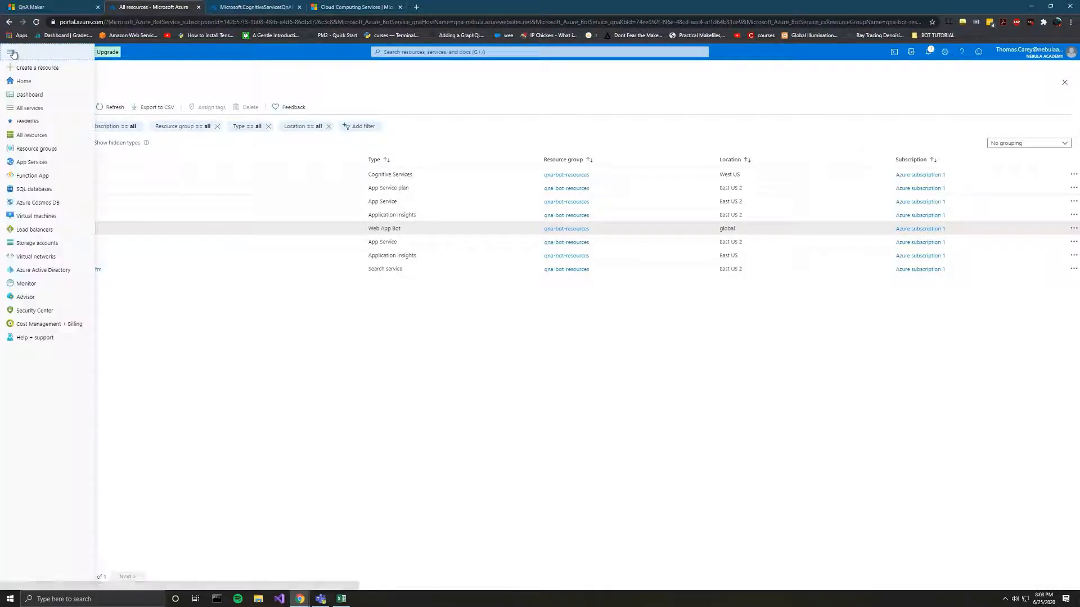
left_click(36, 136)
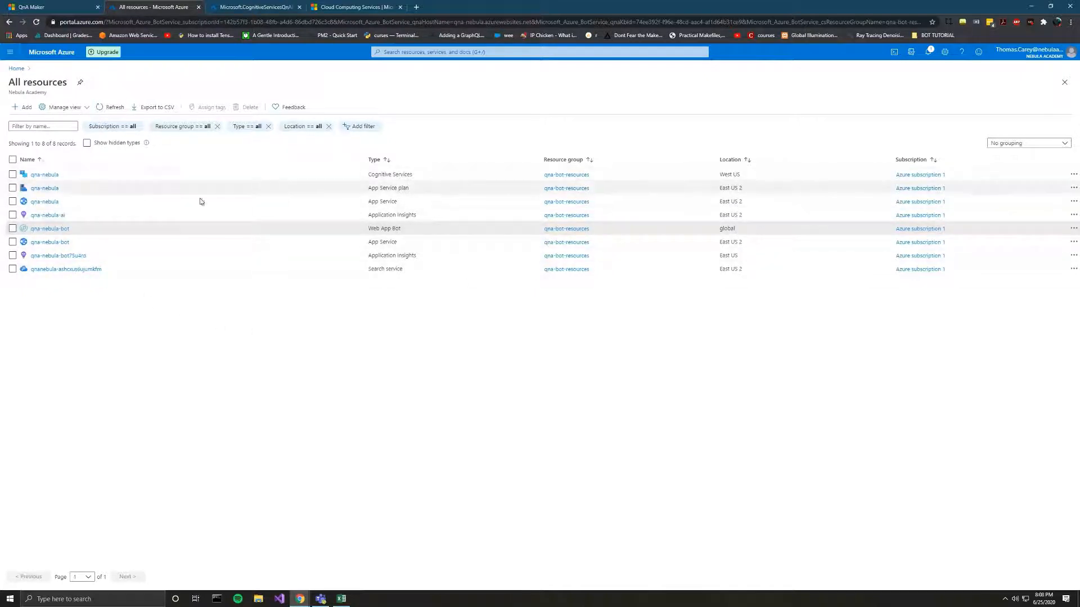
left_click_drag(368, 242, 400, 246)
triple_click(401, 247)
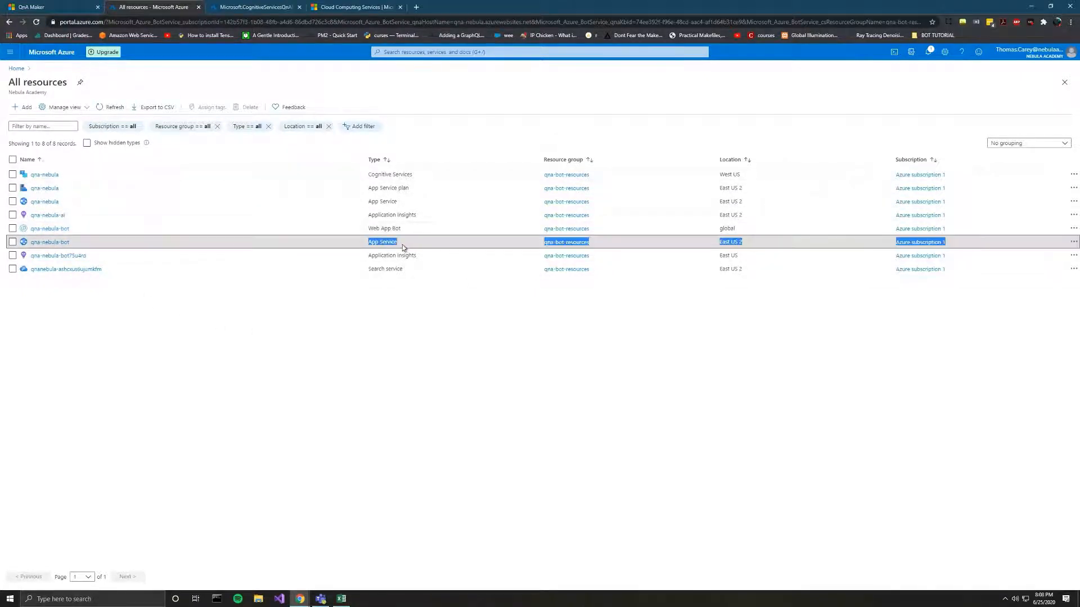
left_click(402, 248)
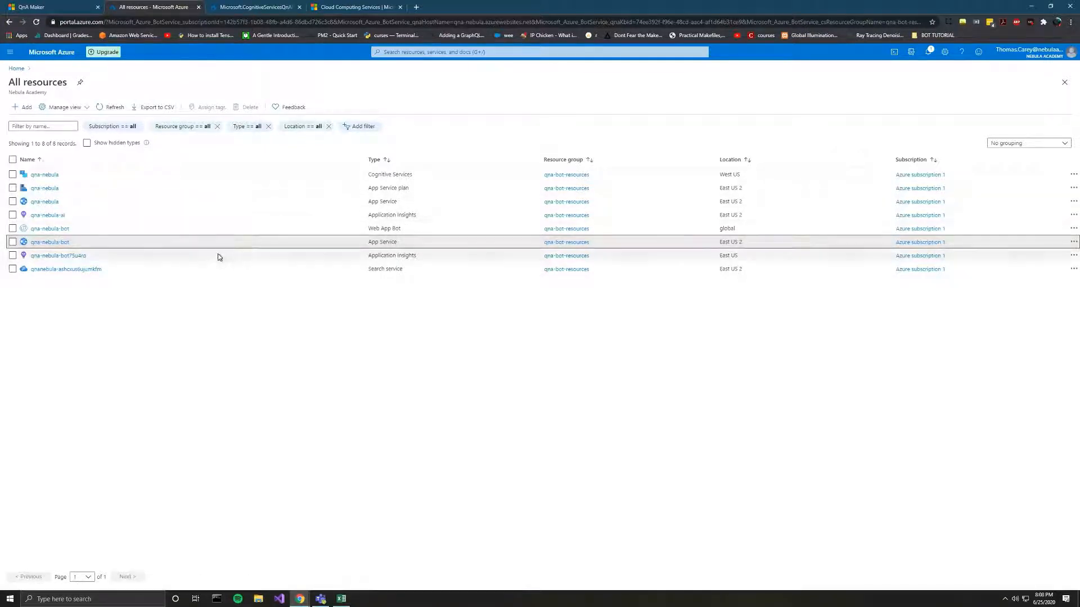
left_click(50, 228)
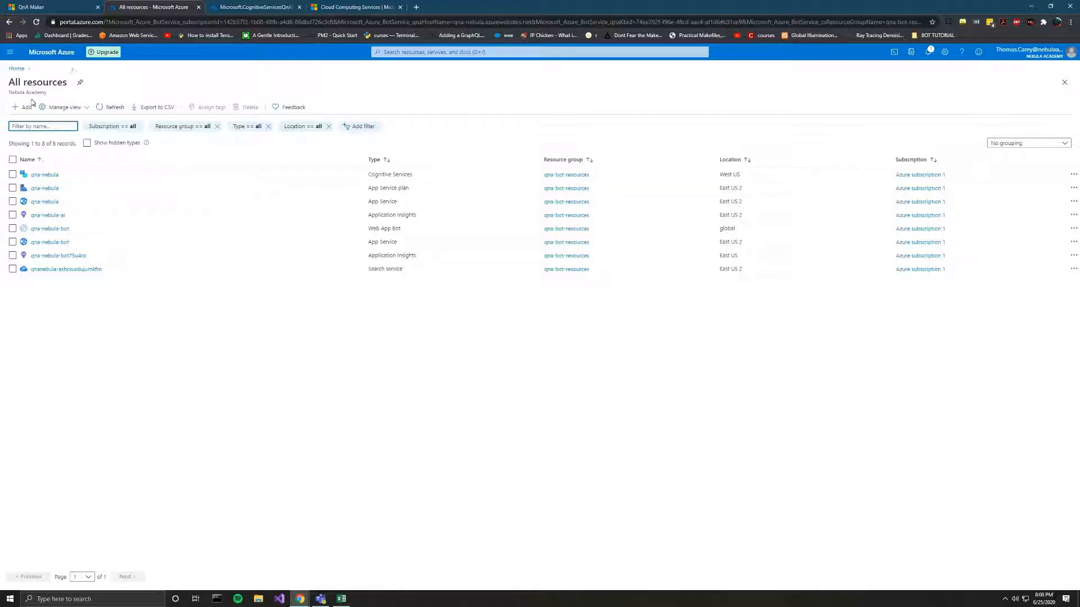
left_click(9, 52)
left_click(58, 140)
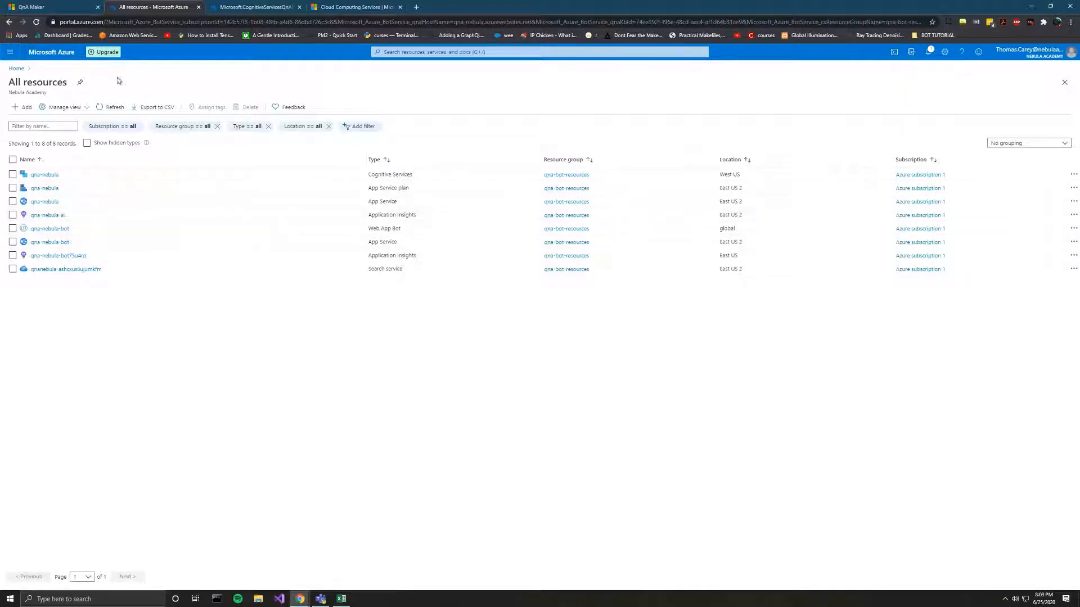
Step: Open the qna-nebula-bot Web App Bot resource and bring up its web chat test
left_click(371, 228)
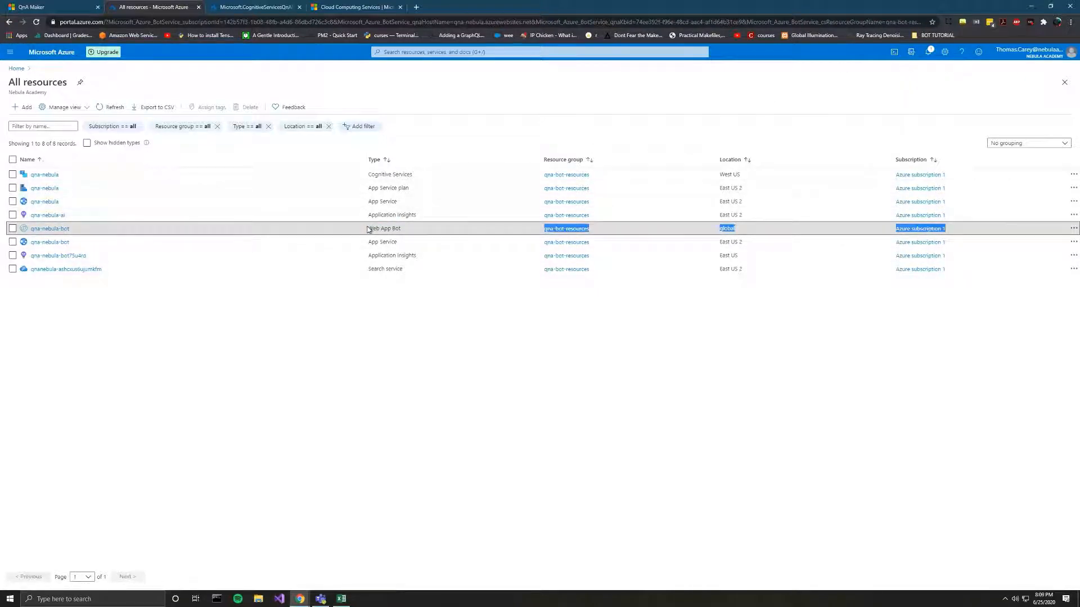
left_click(50, 229)
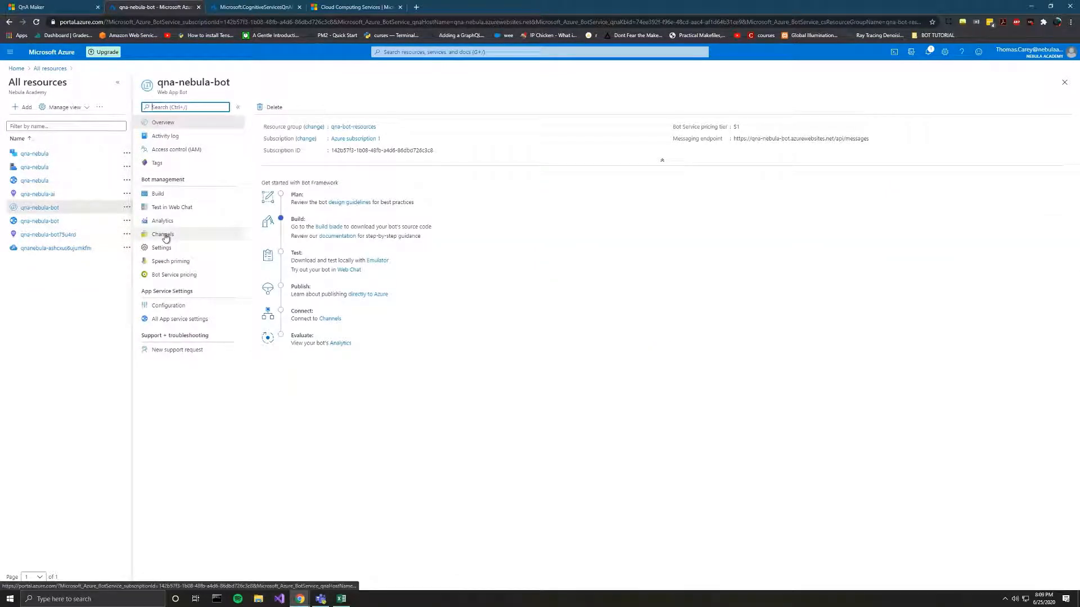
left_click(166, 209)
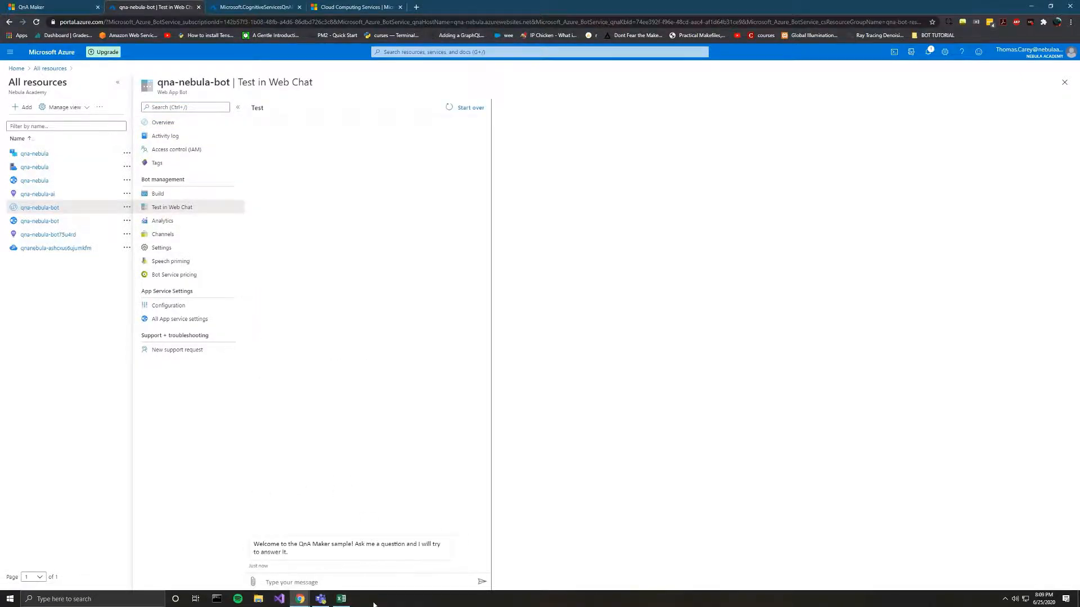
Step: Copy "How can I send an email to a Teams Channel?" from the Excel question spreadsheet and send it in the bot's web chat
left_click(341, 598)
left_click_drag(364, 234, 225, 231)
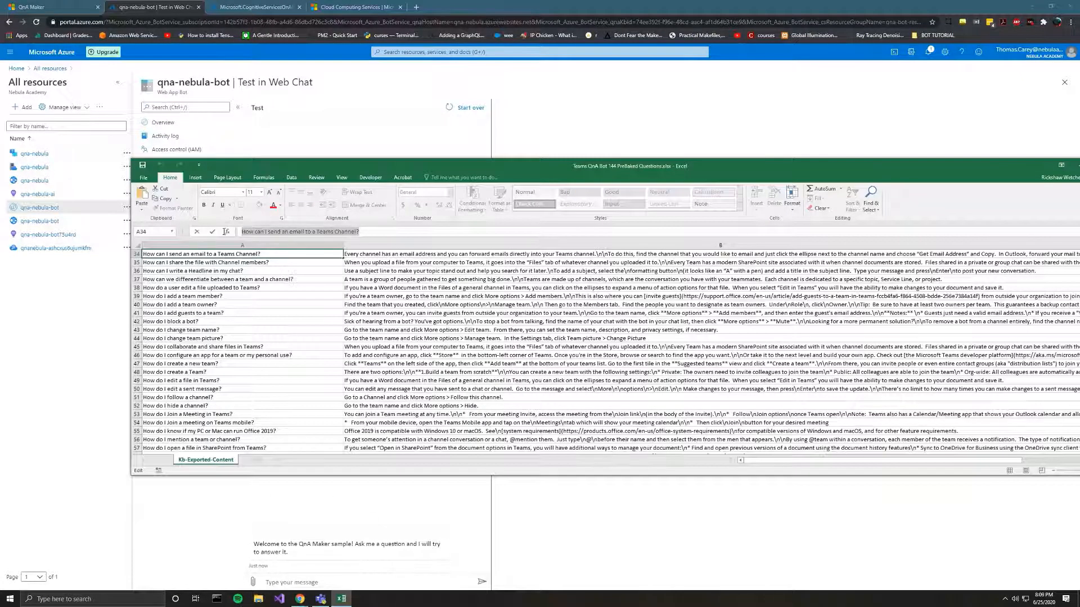
key("ctrl+c")
left_click(311, 579)
key("ctrl+v")
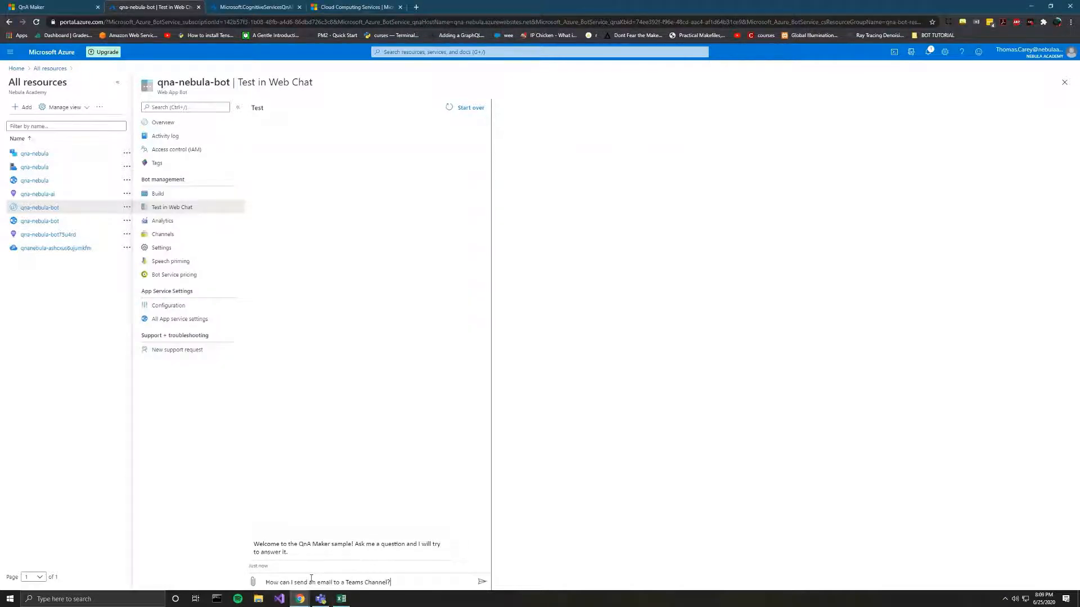
key("Return")
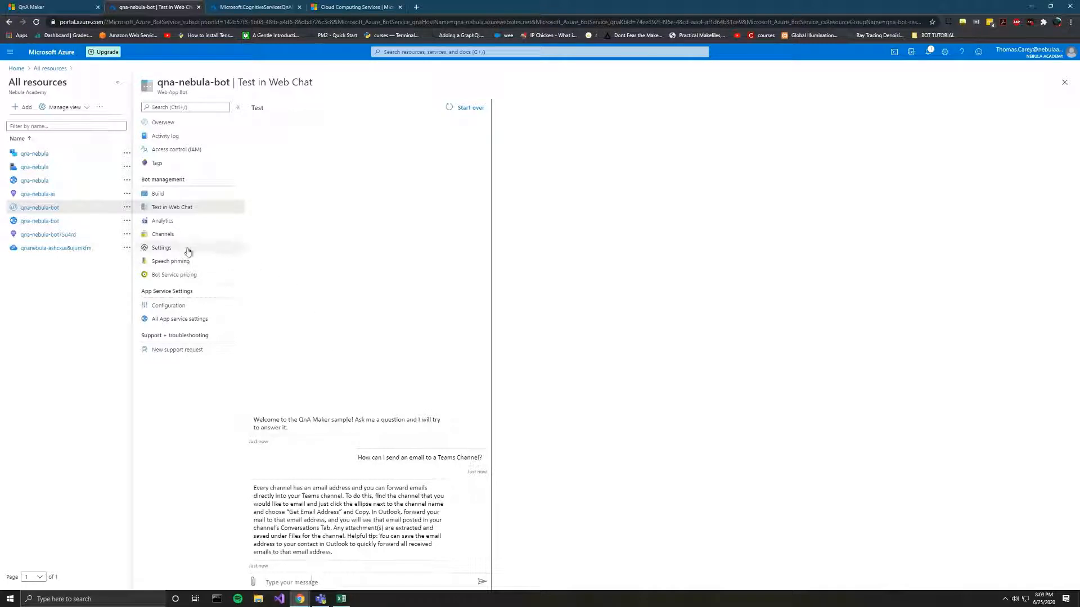
Step: Add the Microsoft Teams channel to the bot with Microsoft Teams Commercial messaging and agree to the terms of service
left_click(187, 234)
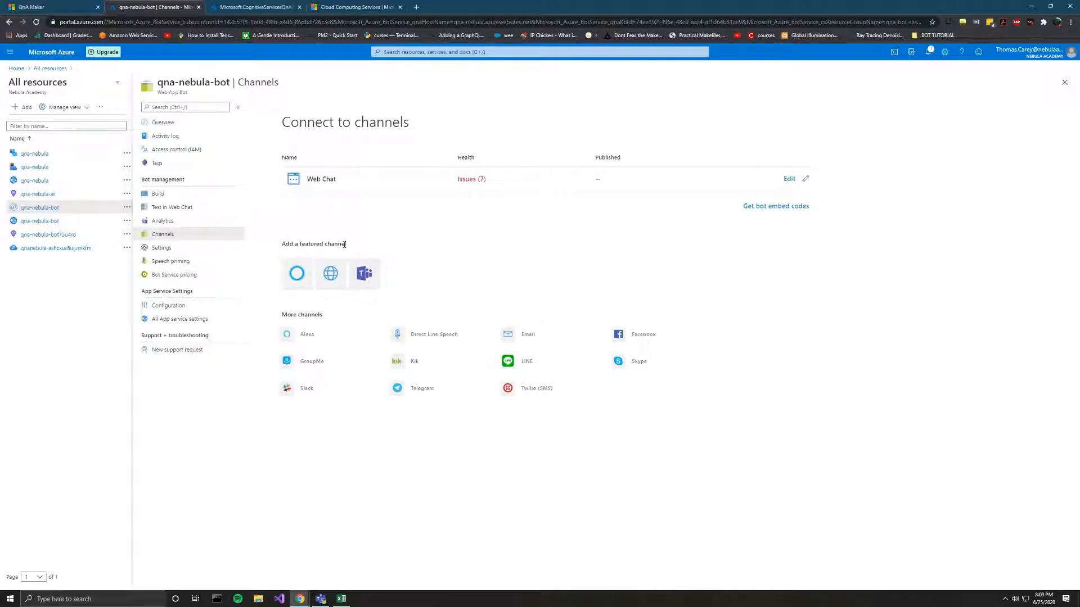
left_click(364, 273)
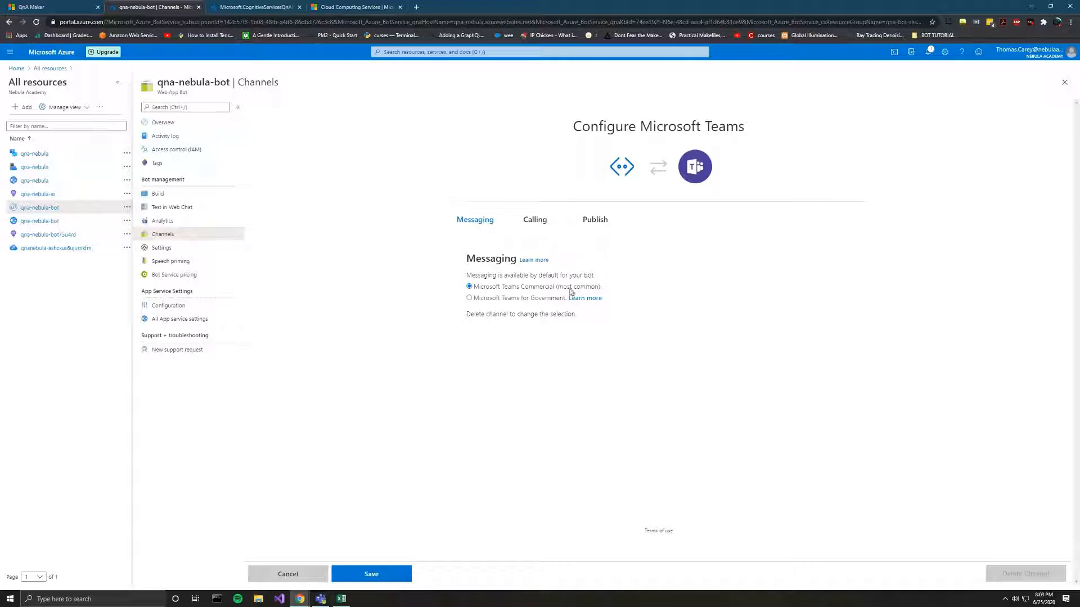
left_click_drag(472, 288, 558, 288)
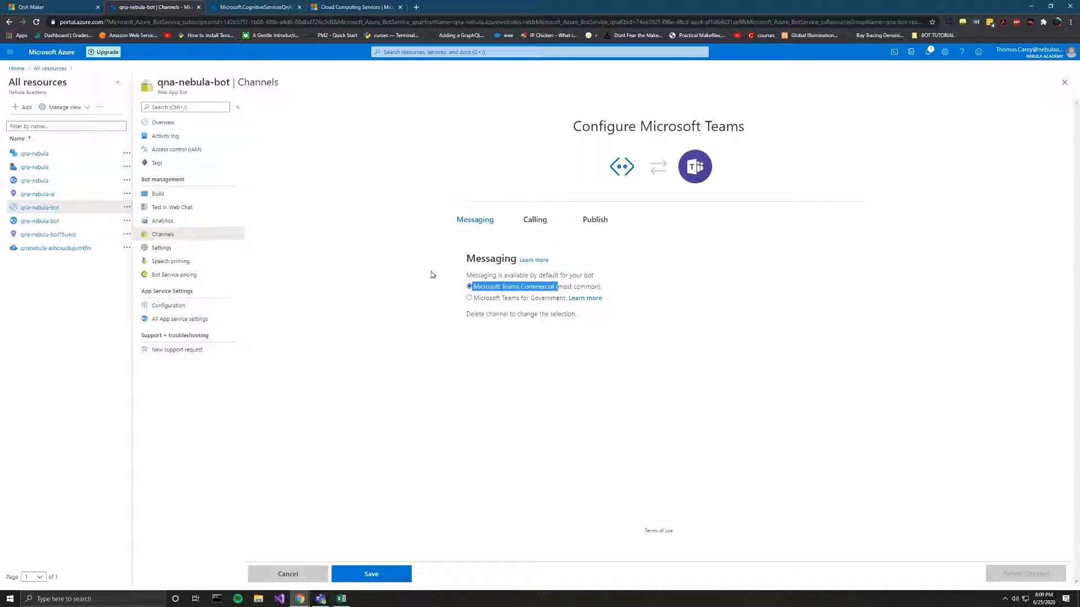
left_click(402, 276)
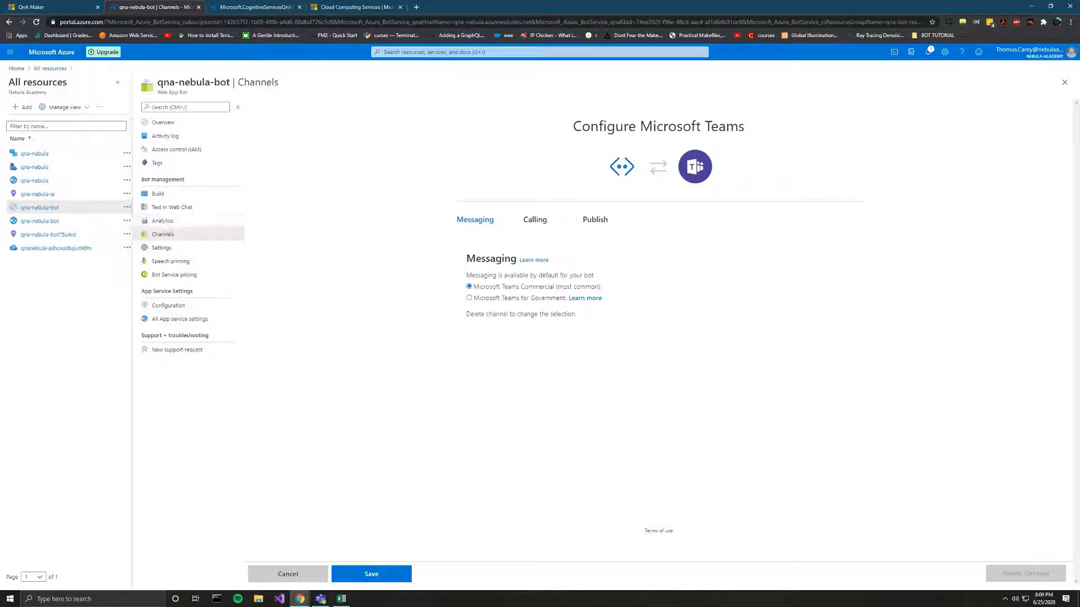
left_click(390, 578)
left_click(437, 283)
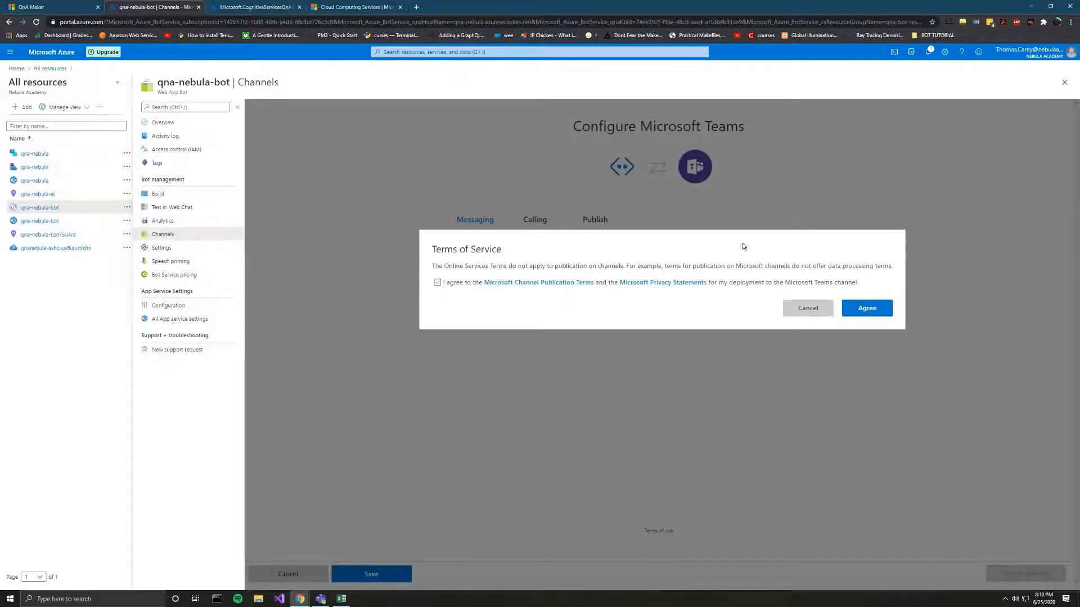
left_click(861, 308)
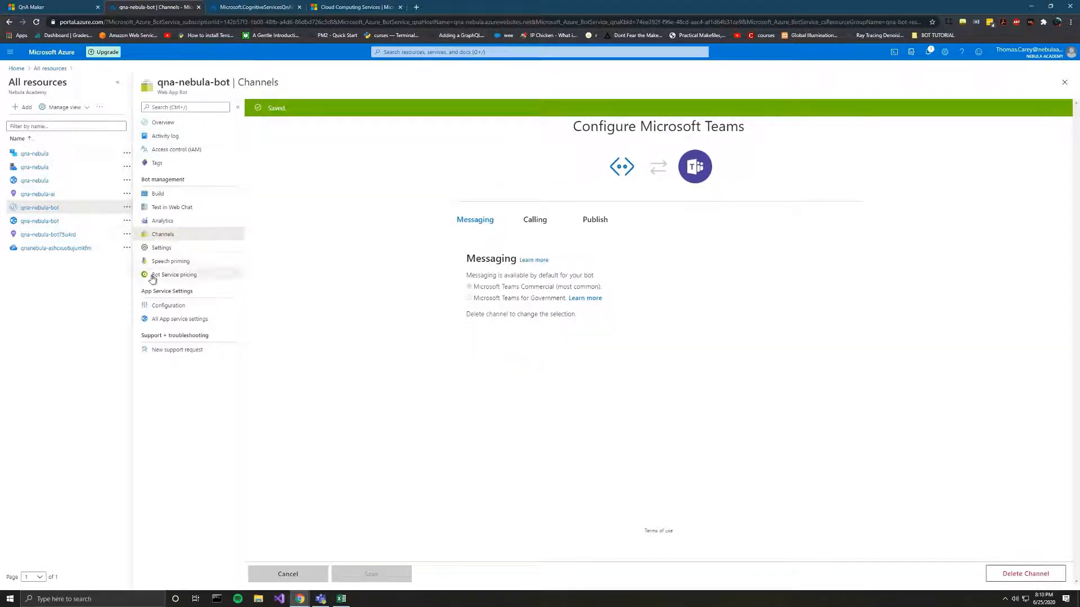
Step: Reveal the bot's MicrosoftAppId value in its application settings, open that setting's details, and switch to Microsoft Teams
left_click(160, 312)
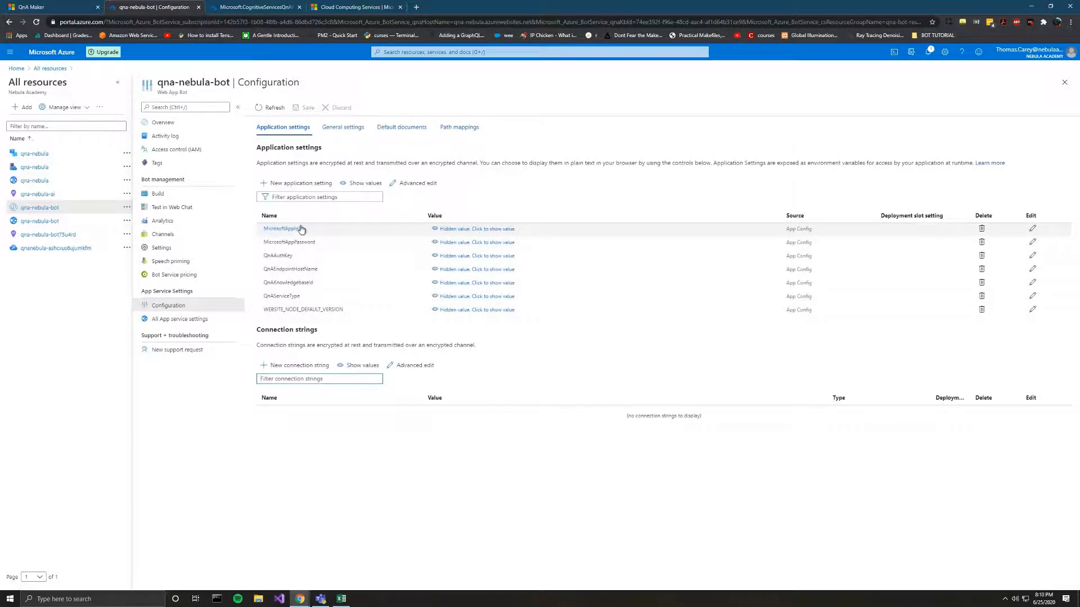
left_click(484, 229)
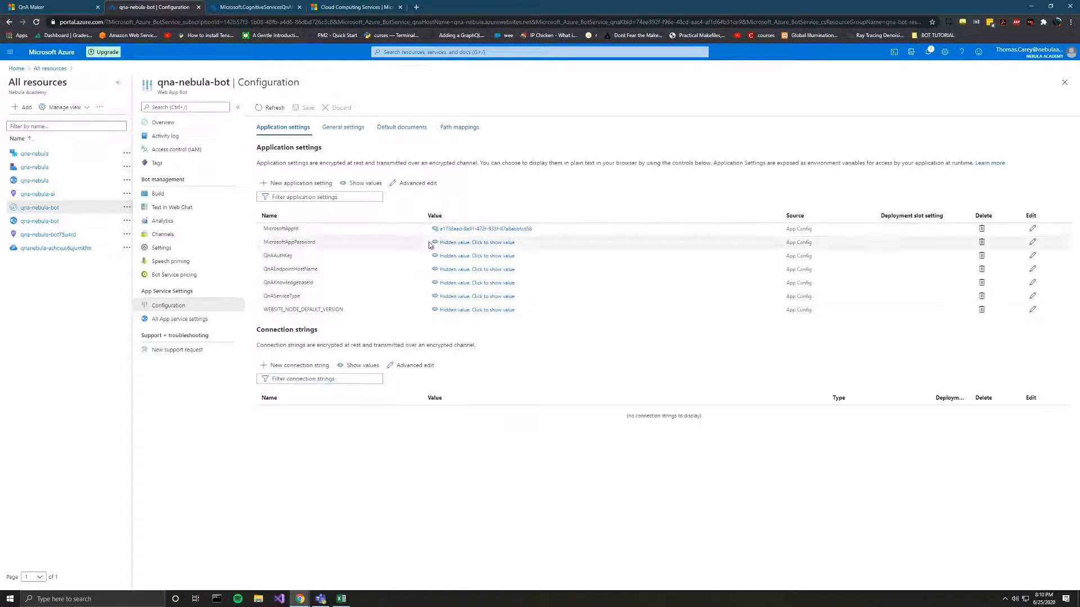
left_click(1032, 229)
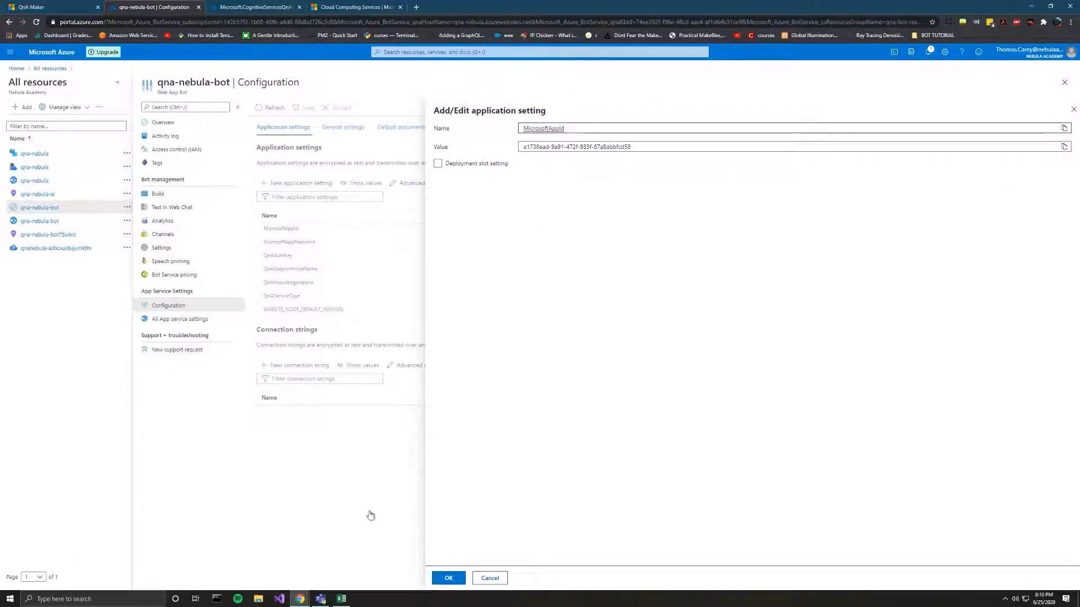
left_click(321, 599)
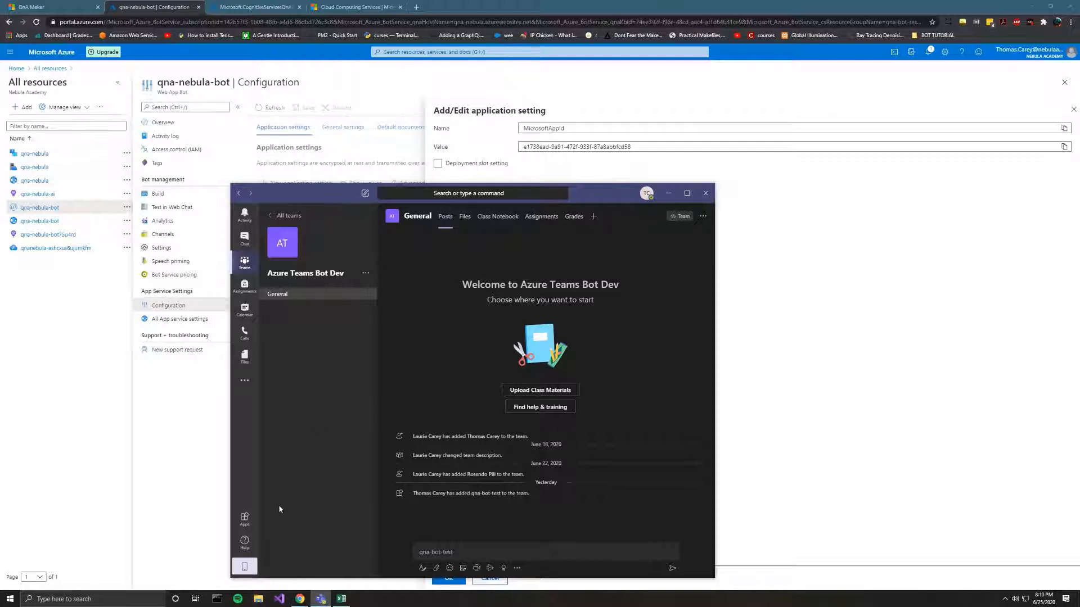
Step: Find App Studio in the Teams app catalogue and add it
left_click(244, 518)
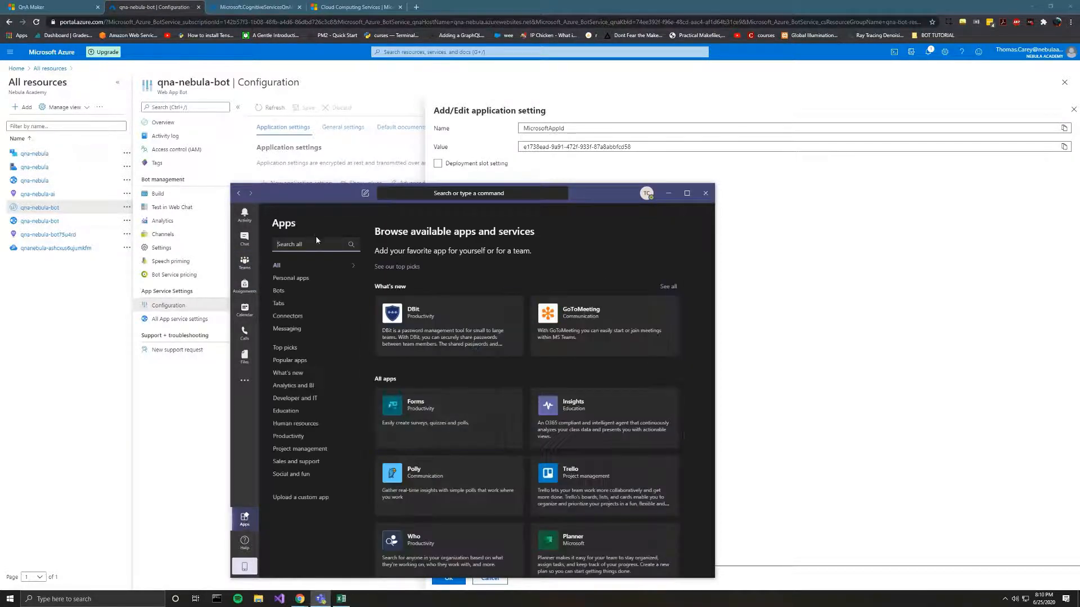
left_click(315, 244)
type("app stud")
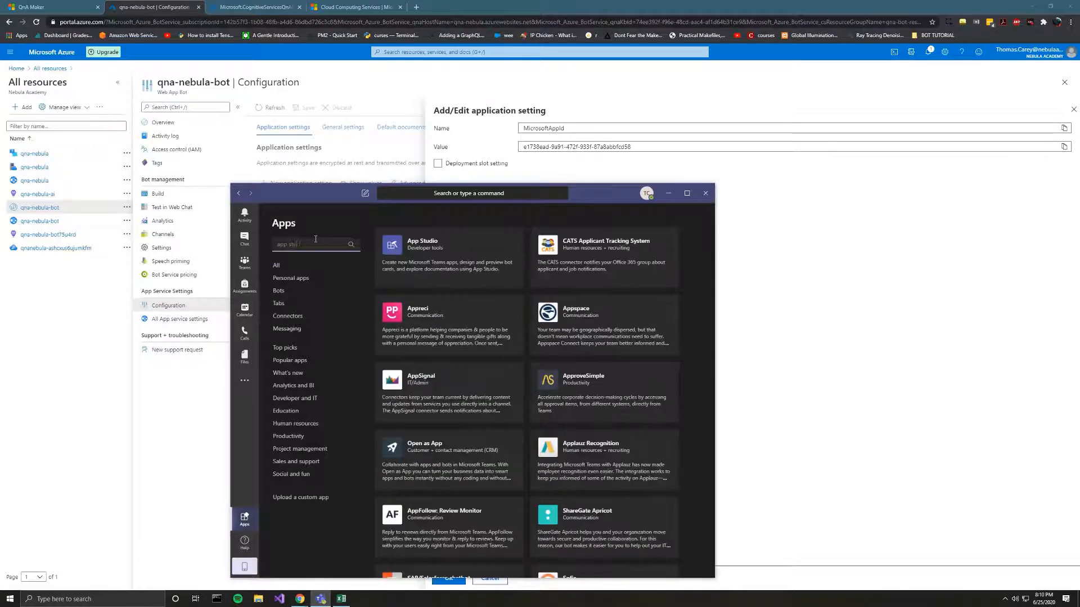
left_click(392, 242)
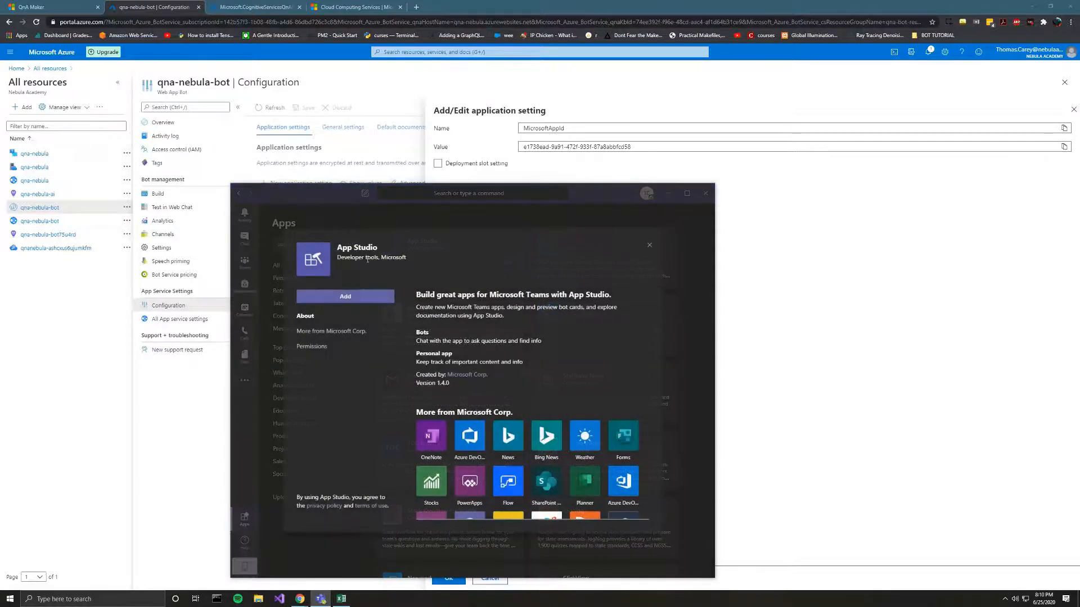
left_click(347, 296)
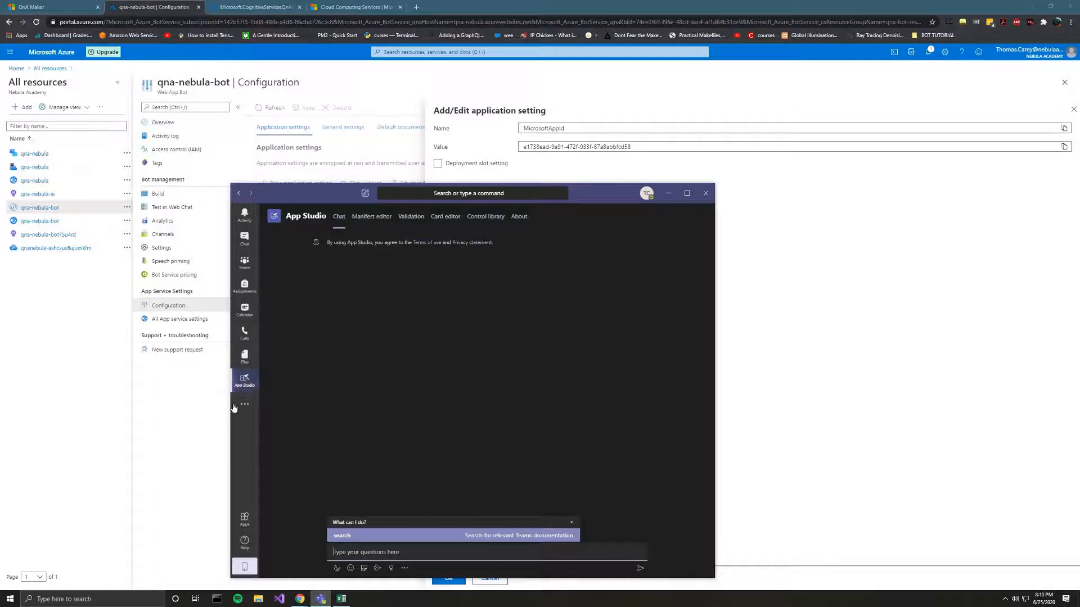
left_click(245, 404)
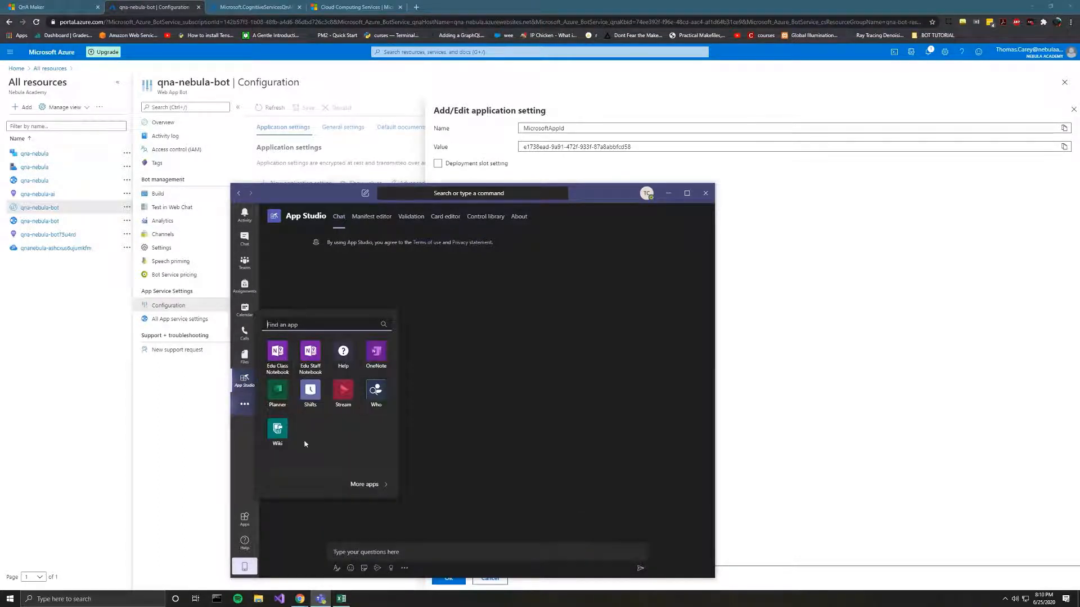
key("Escape")
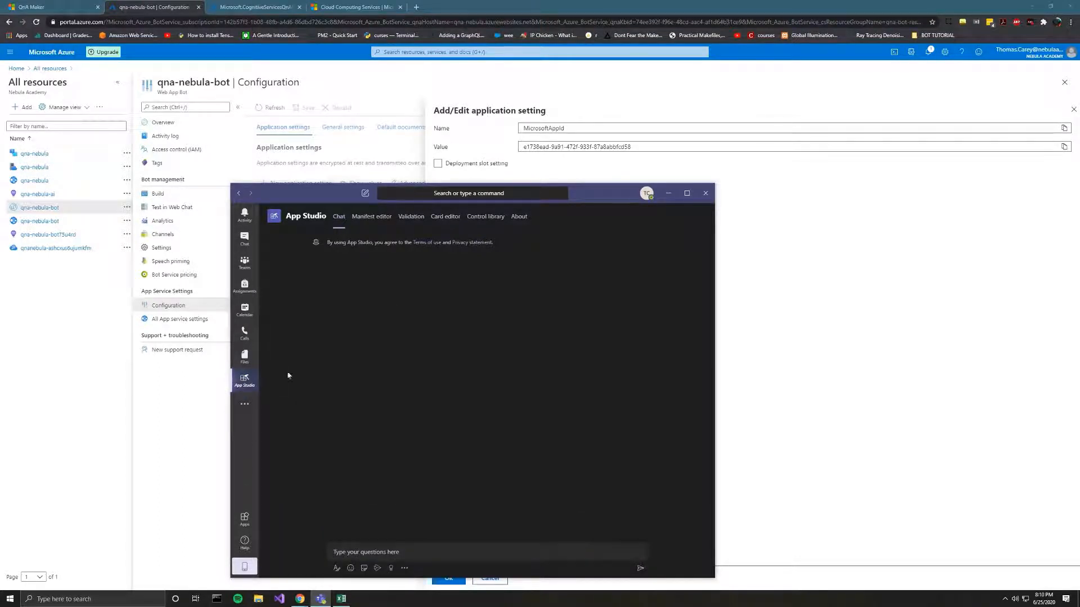
Step: Create a new app in App Studio's manifest editor with "Nebula QnA" as both its short and full name
left_click(366, 216)
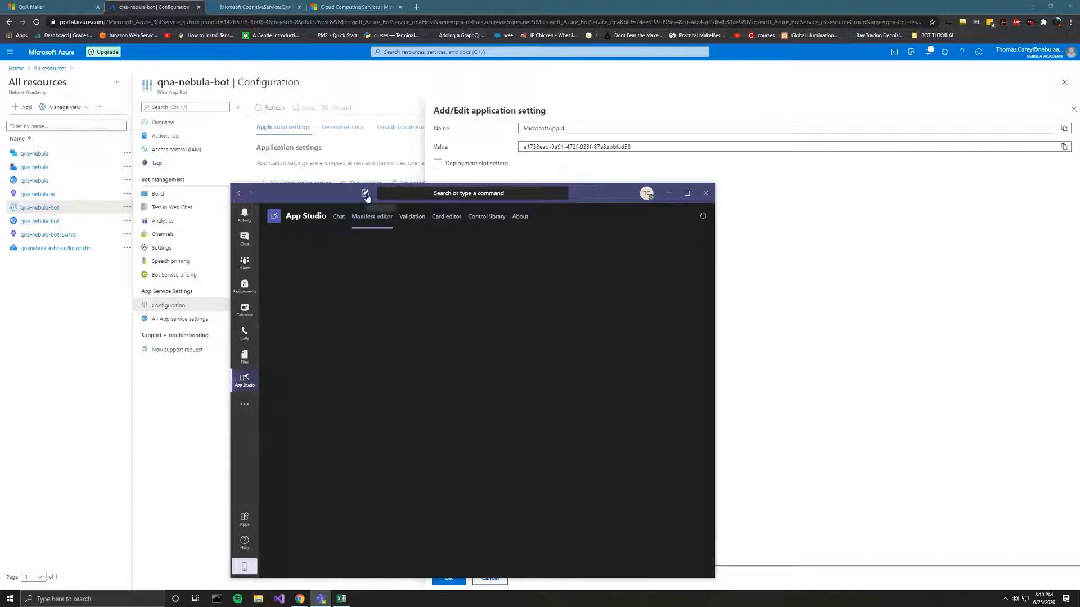
left_click(312, 329)
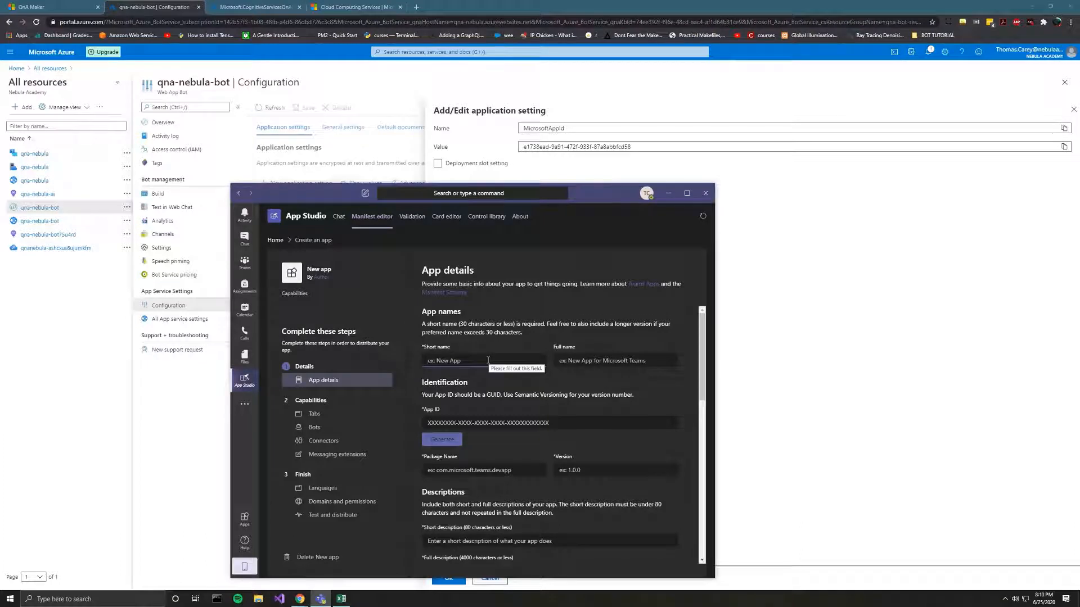
left_click(487, 360)
type("Nebula QnA")
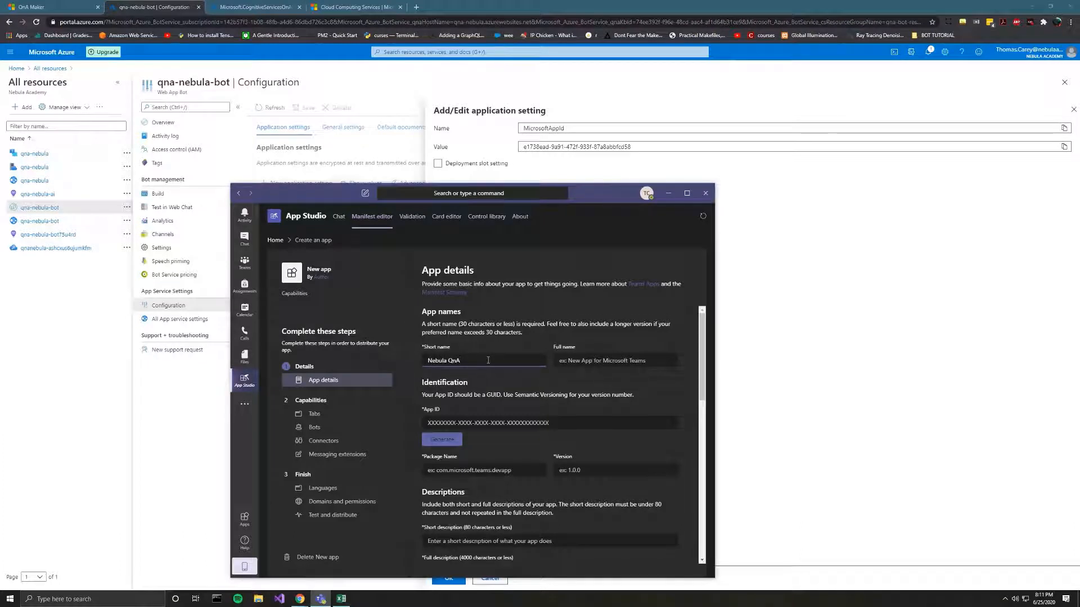
key("ctrl+a")
key("ctrl+c")
key("Tab")
key("ctrl+v")
left_click(422, 401)
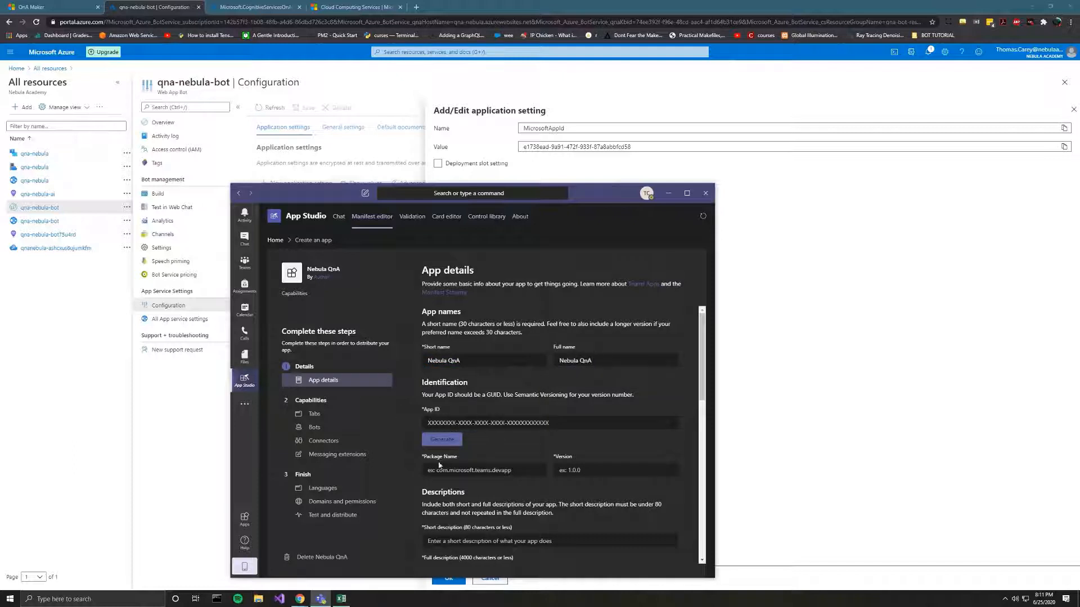
Step: Generate the app ID, then set the package name to com.nebulaacademy.bot and the version to 1.0.0
left_click(444, 421)
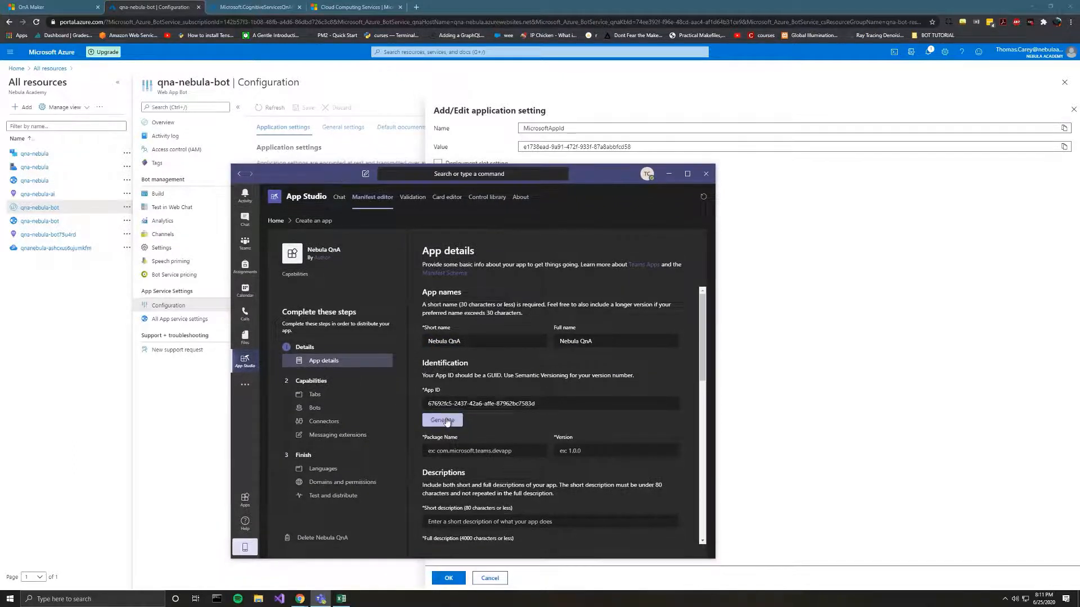
left_click(442, 421)
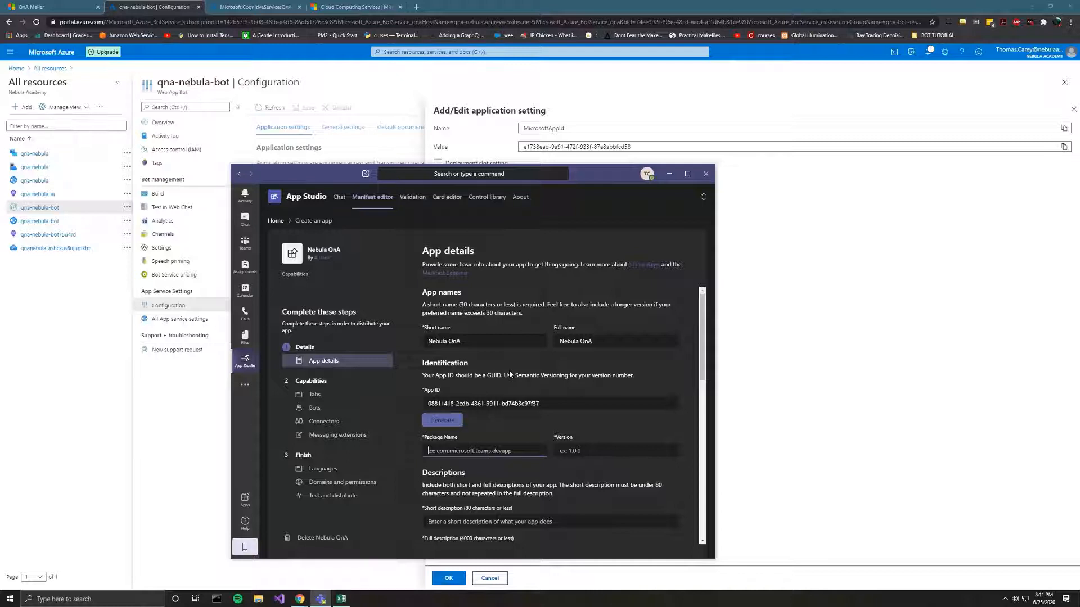
type("com.nebulaacademy.bot")
key("Tab")
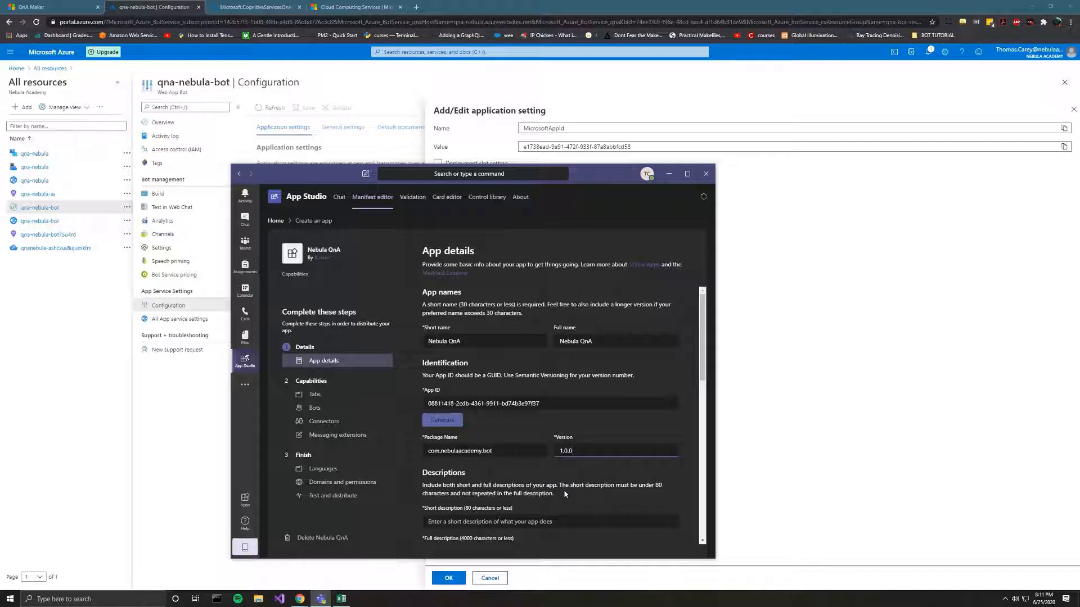
Step: Fill in the app's descriptions with "Short Description" as the short one and "Full Description" as the full one
scroll(589, 516, "down", 3)
left_click(608, 356)
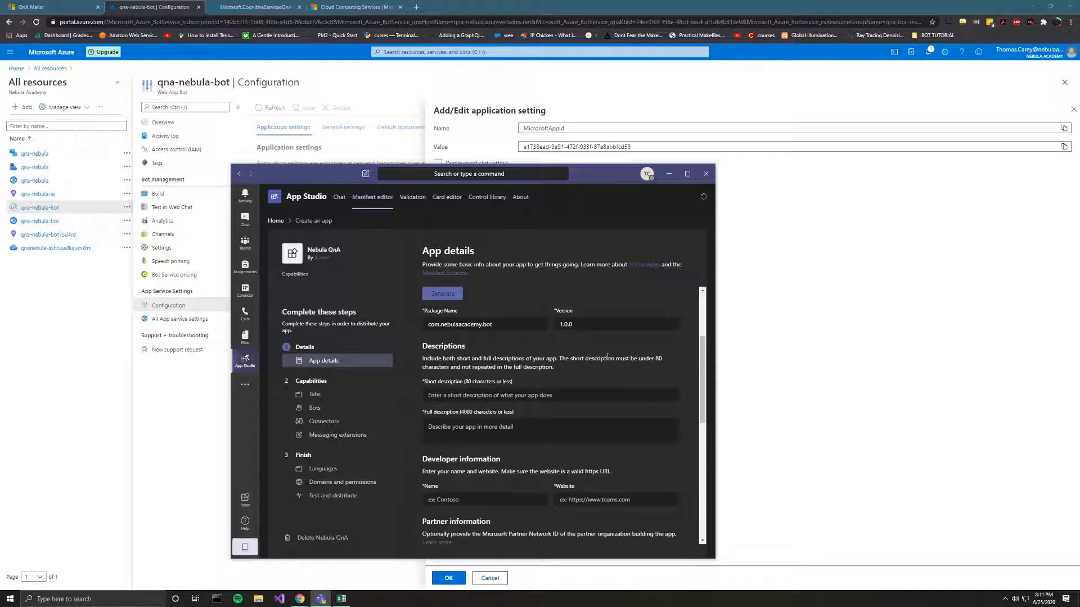
left_click(533, 396)
type("Short Desc")
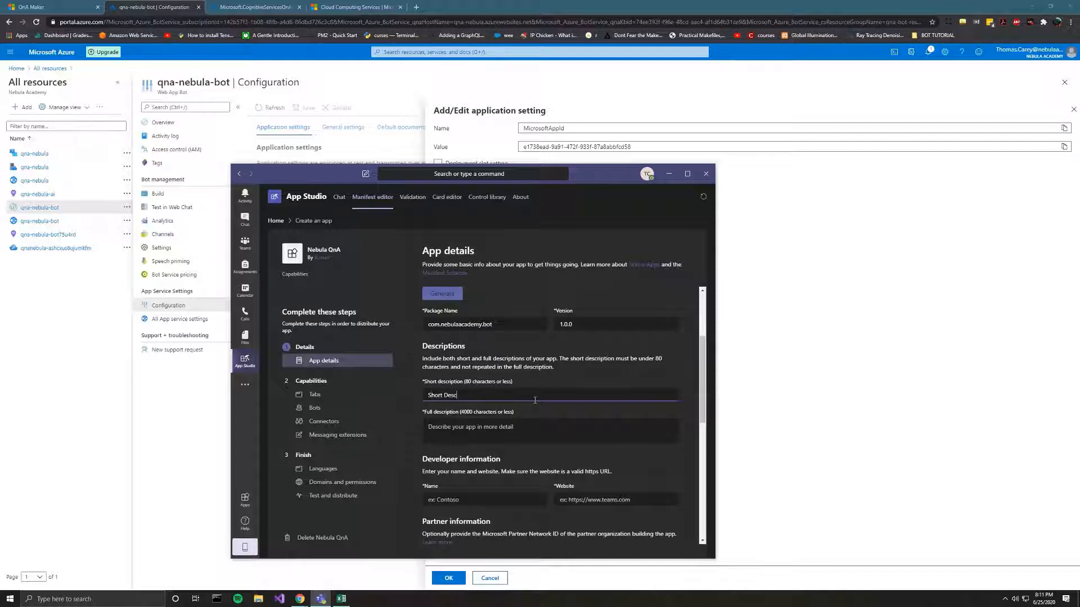
type("ription")
key("Tab")
type("Full Desc")
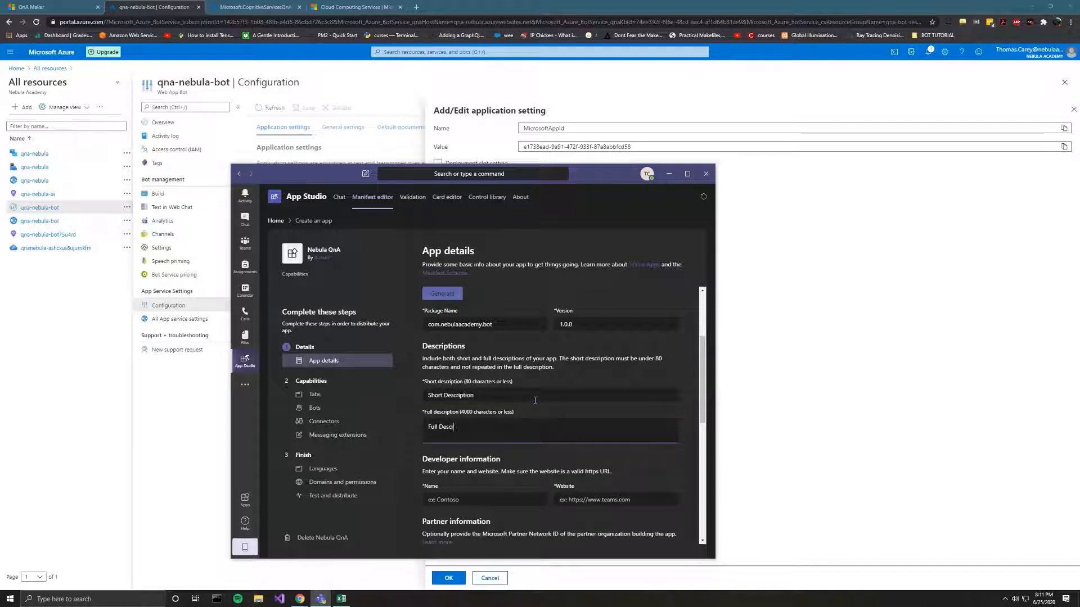
type("ription")
scroll(560, 407, "down", 1)
scroll(500, 475, "down", 2)
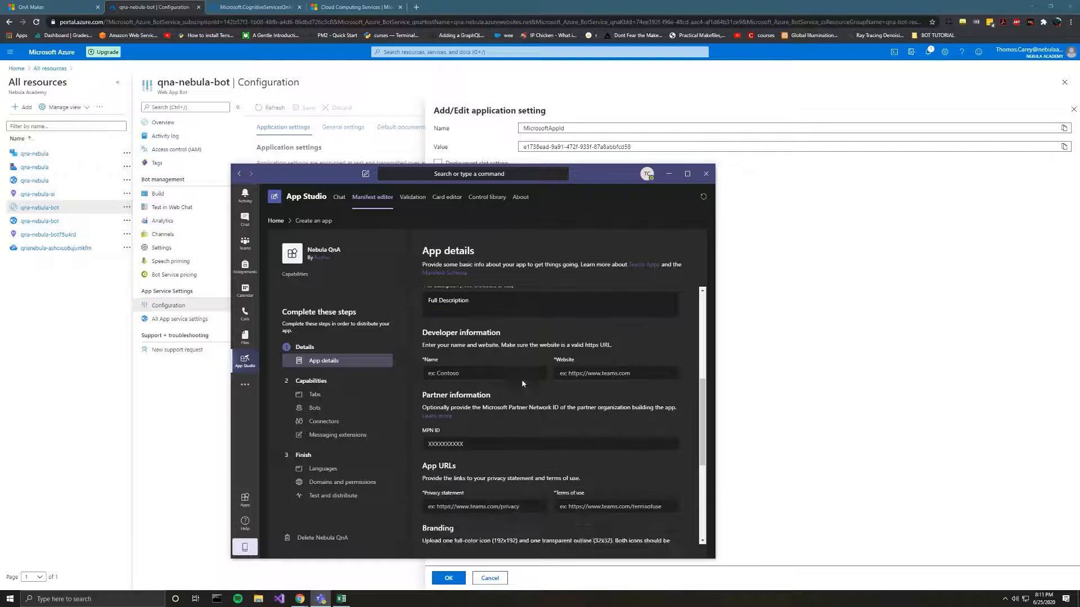
left_click(481, 373)
scroll(481, 374, "up", 2)
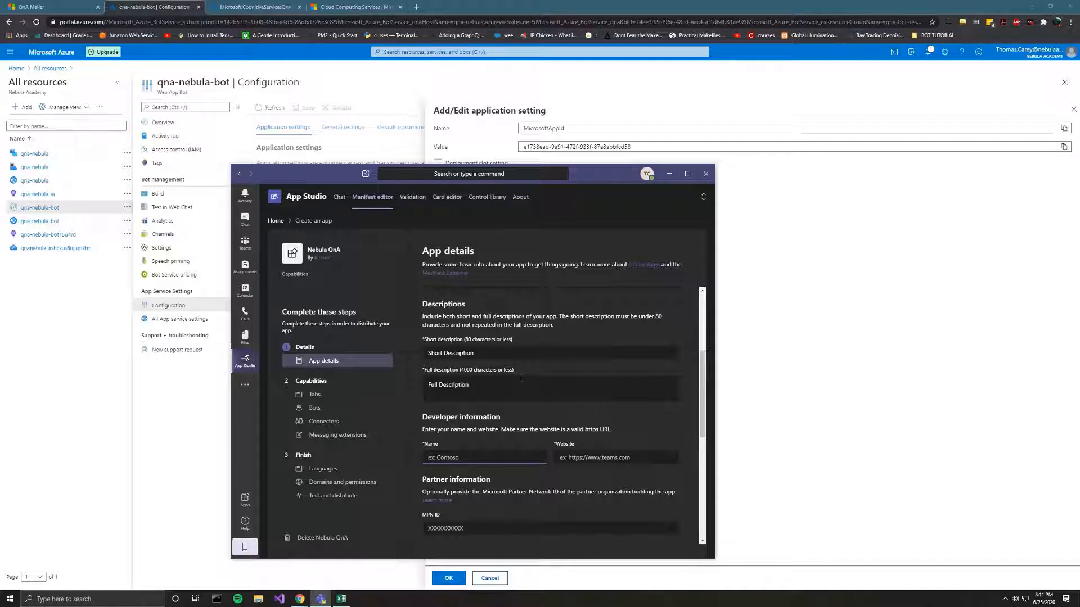
scroll(515, 369, "down", 2)
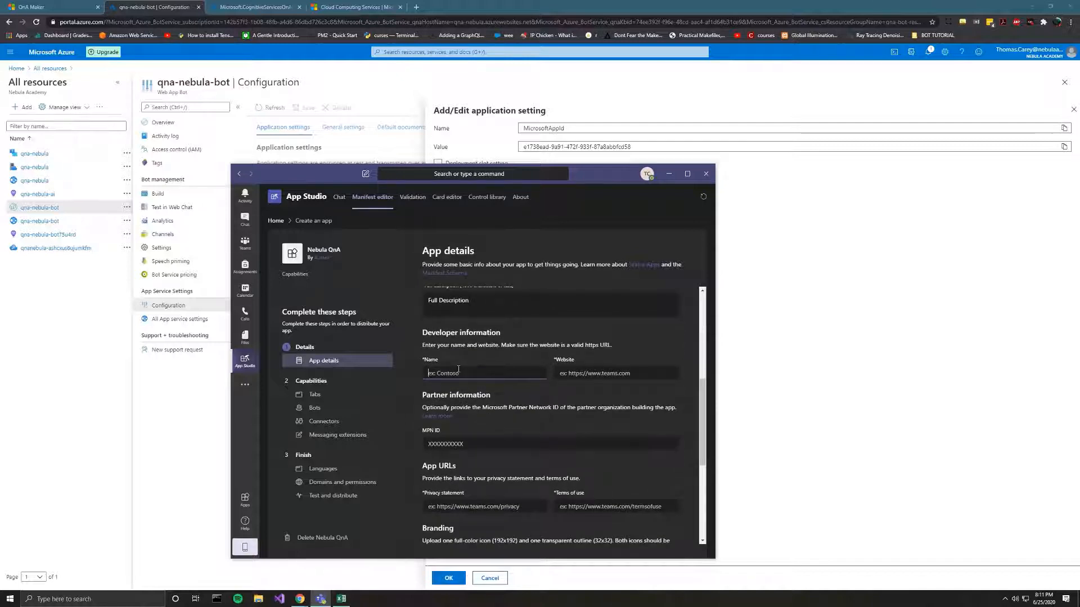
type("Nebula Academy")
left_click(606, 373)
type("https://nebulaacademy.com")
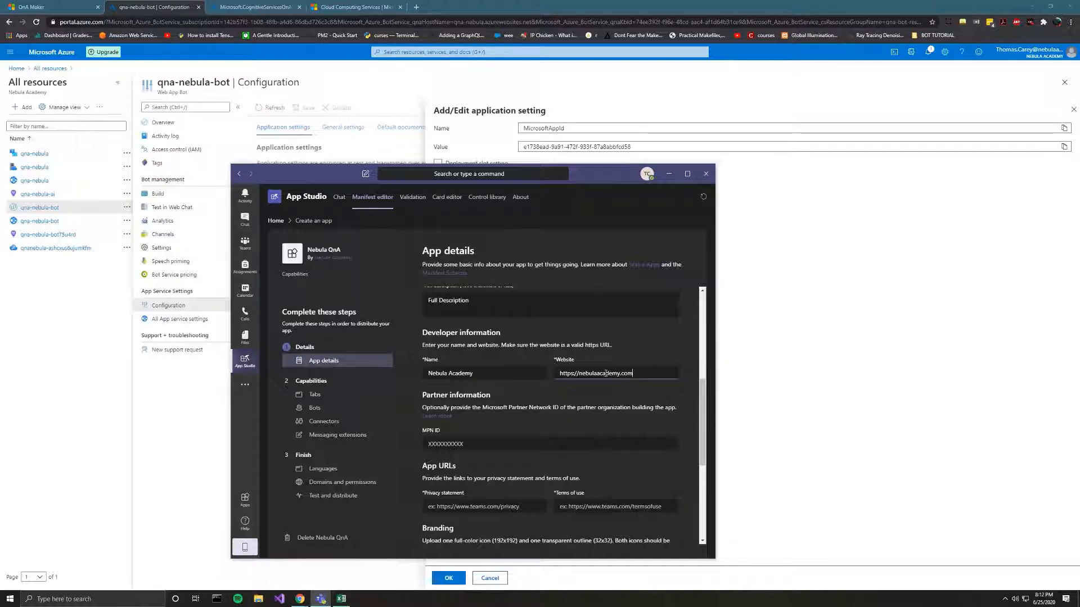
scroll(513, 369, "down", 2)
left_click(630, 422)
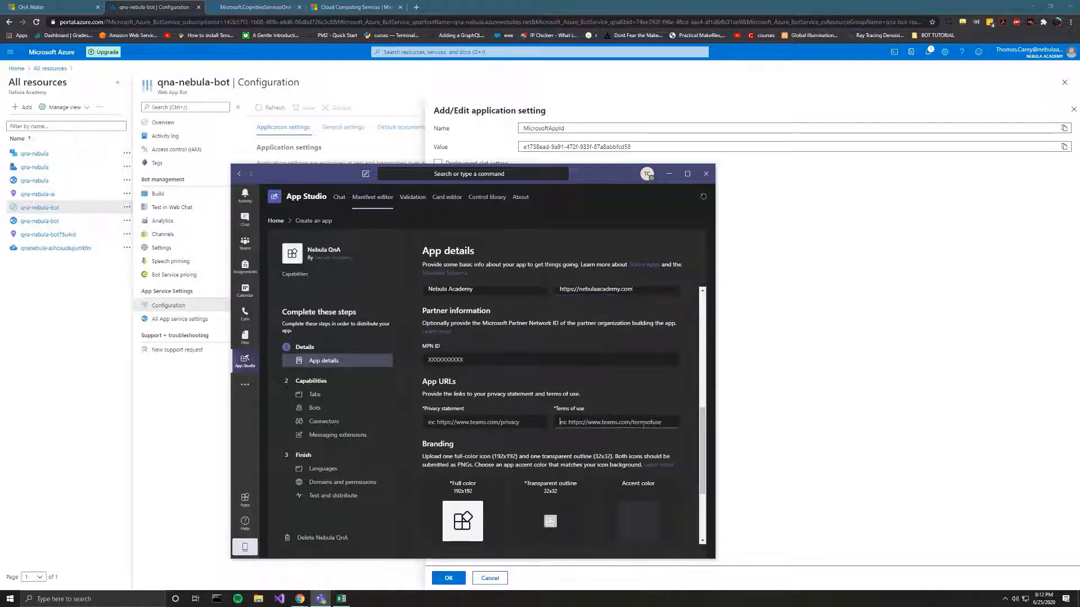
scroll(630, 382, "up", 1)
left_click_drag(634, 332, 559, 331)
key("ctrl+c")
left_click(495, 464)
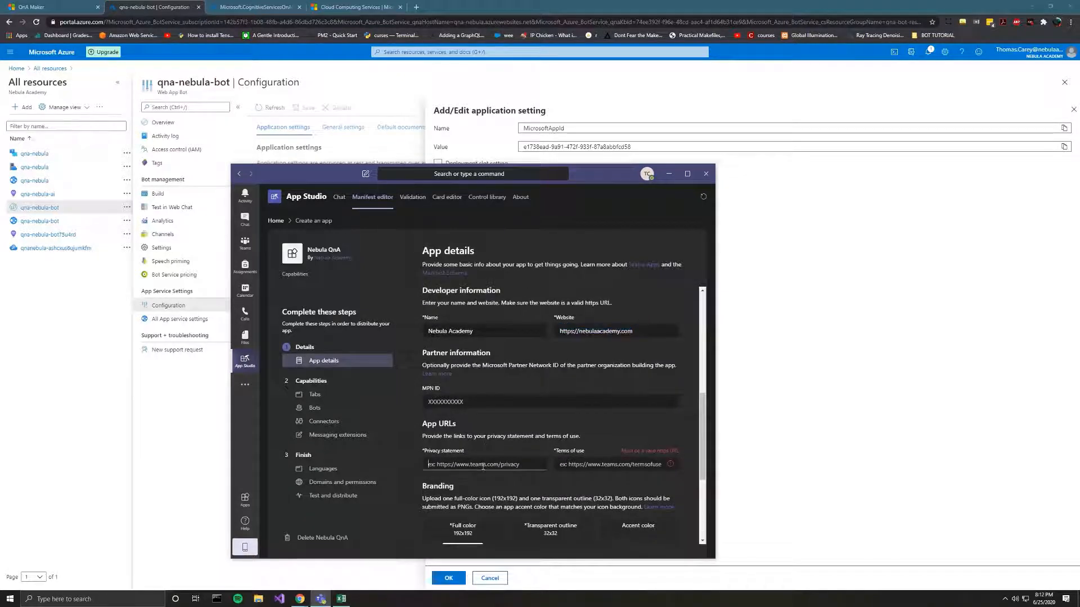
key("ctrl+v")
left_click(612, 464)
key("ctrl+v")
left_click(536, 460)
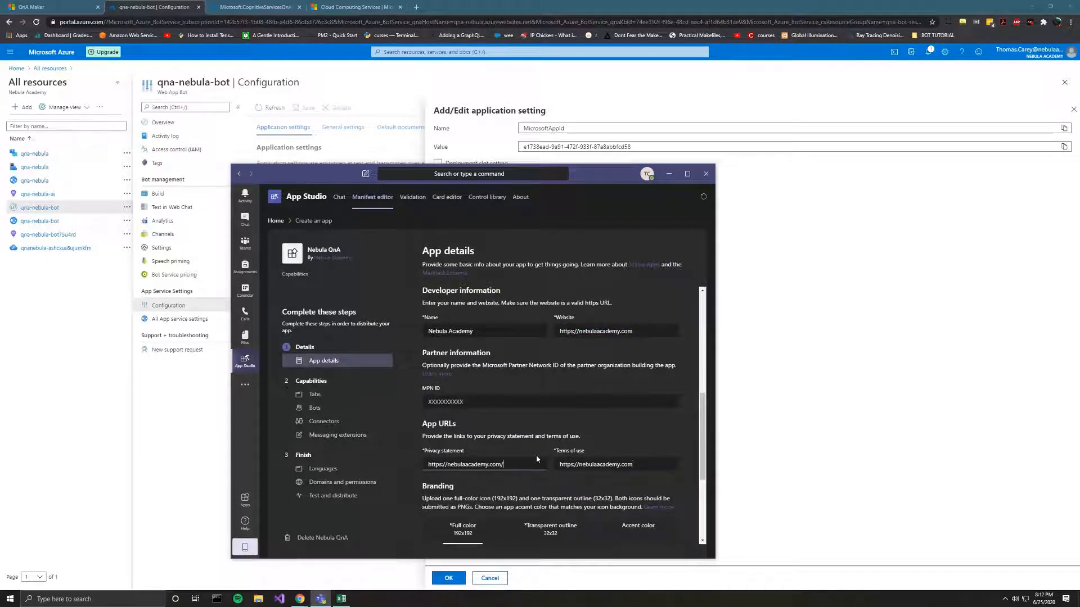
left_click(653, 463)
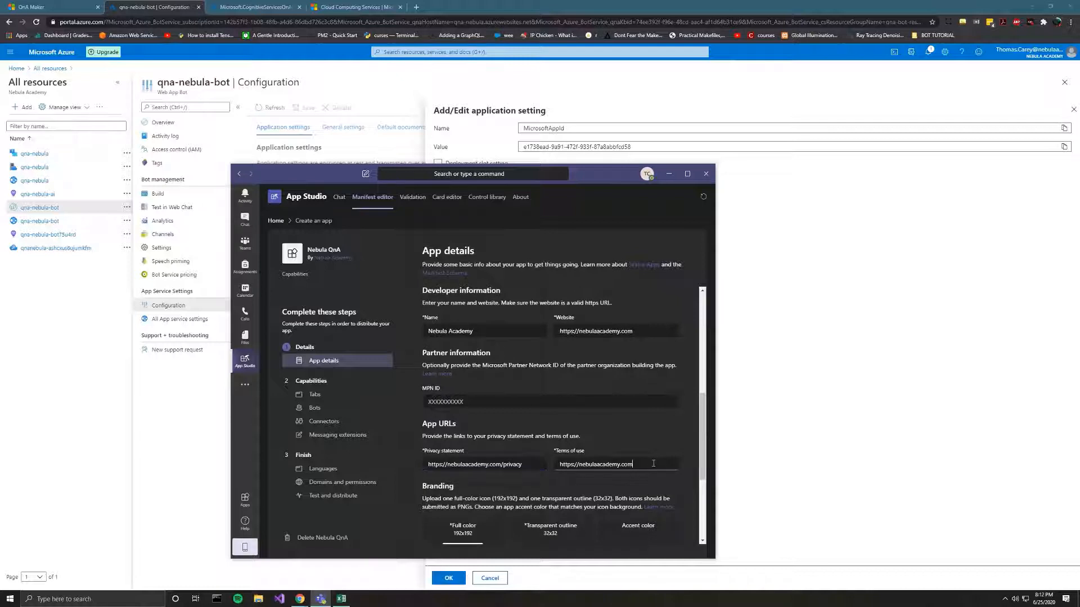
type("/termas")
left_click(666, 451)
Step: Upload nebula.png from the Desktop as the full color icon and nebula-small.png as the transparent outline icon
scroll(653, 473, "down", 3)
scroll(568, 451, "up", 2)
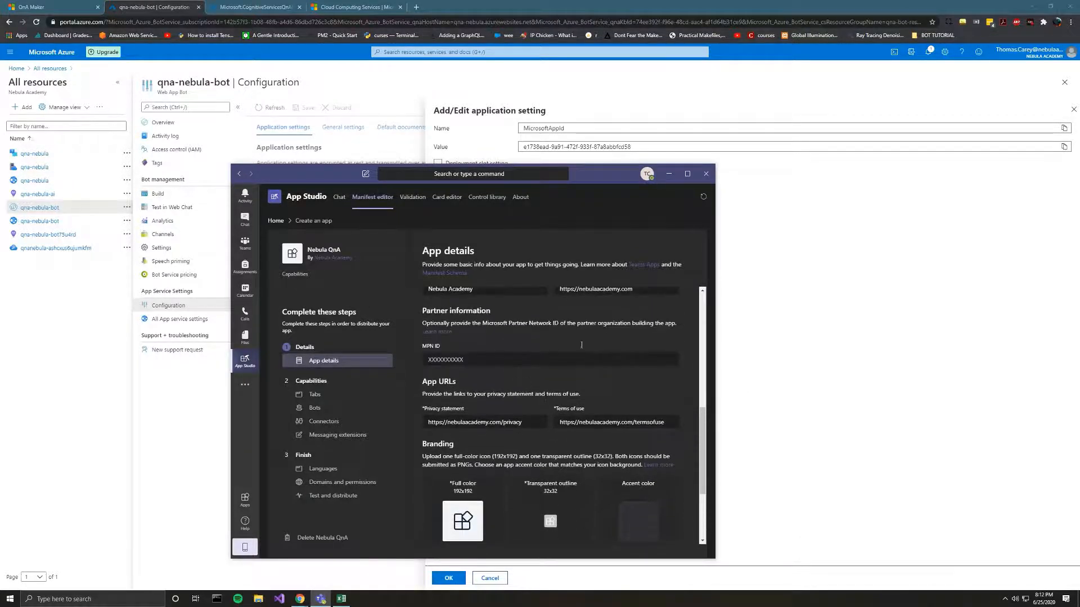
scroll(563, 450, "down", 2)
left_click(462, 470)
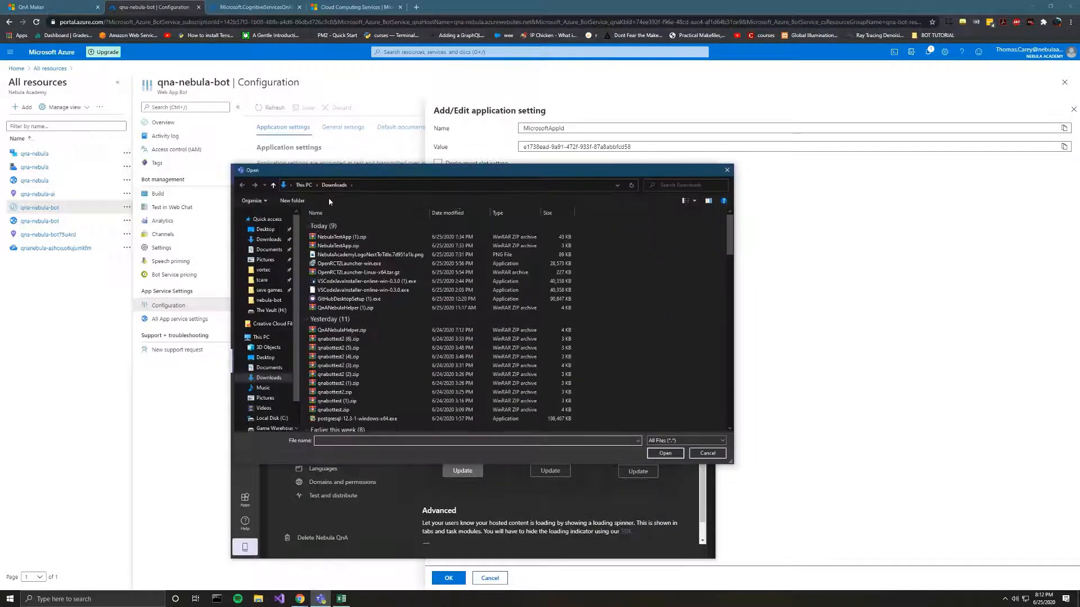
left_click(265, 229)
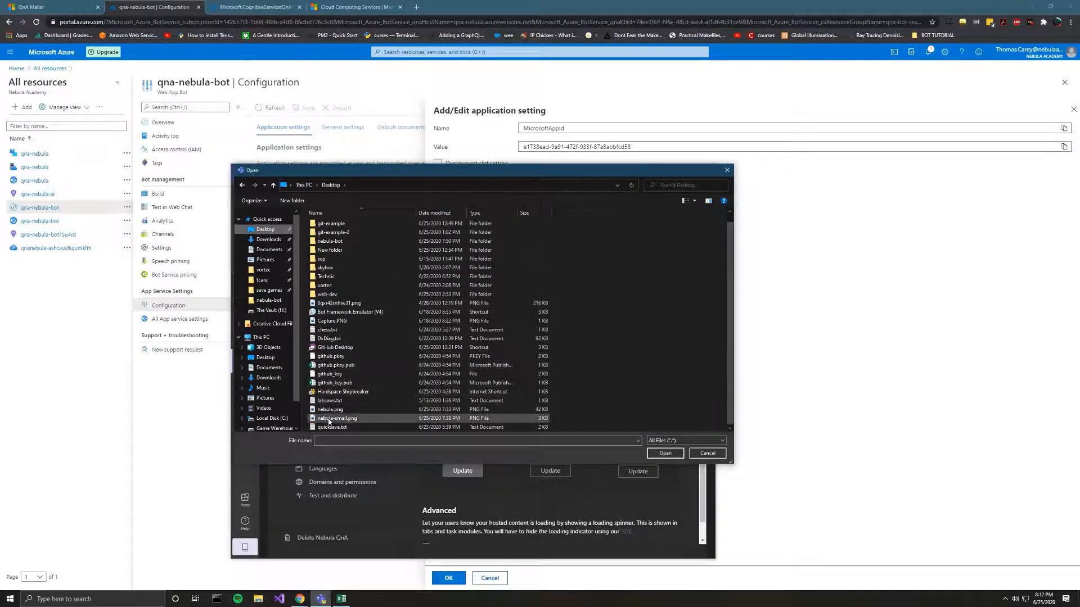
left_click_drag(393, 170, 740, 173)
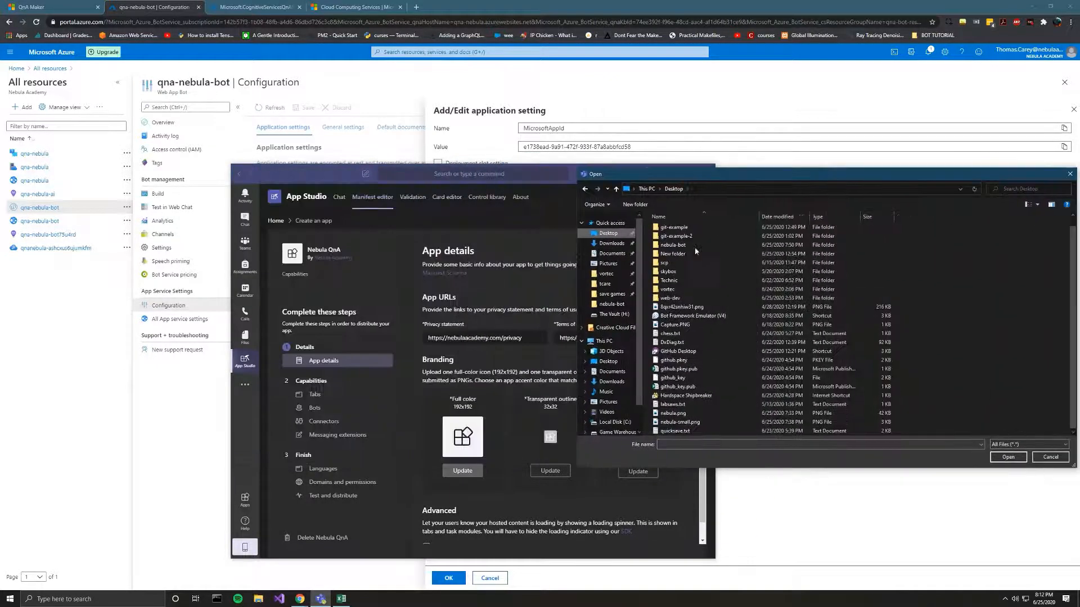
double_click(717, 413)
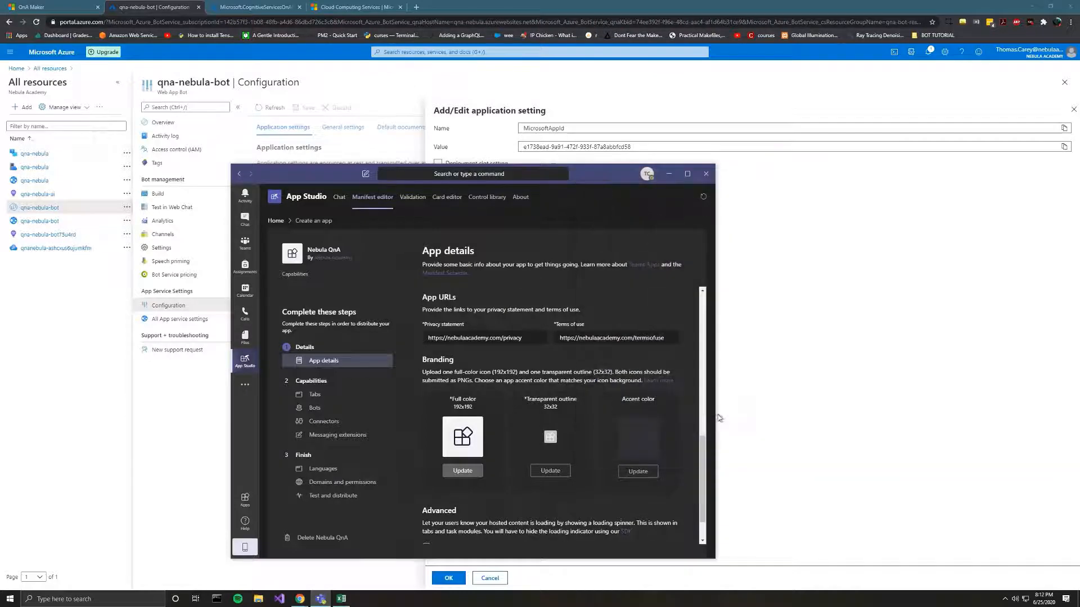
left_click(558, 475)
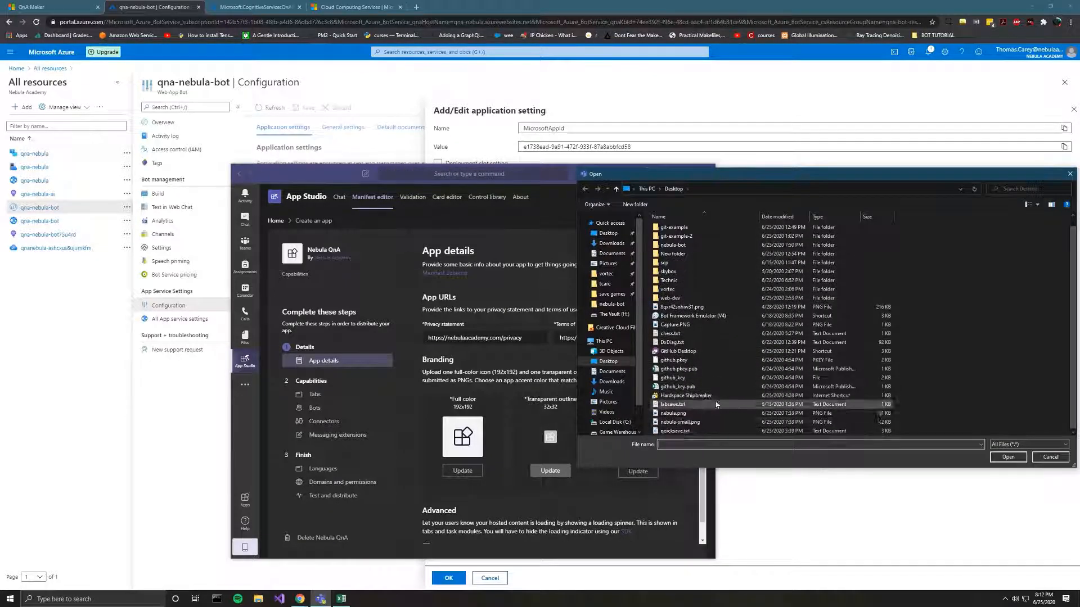
left_click(681, 423)
double_click(681, 422)
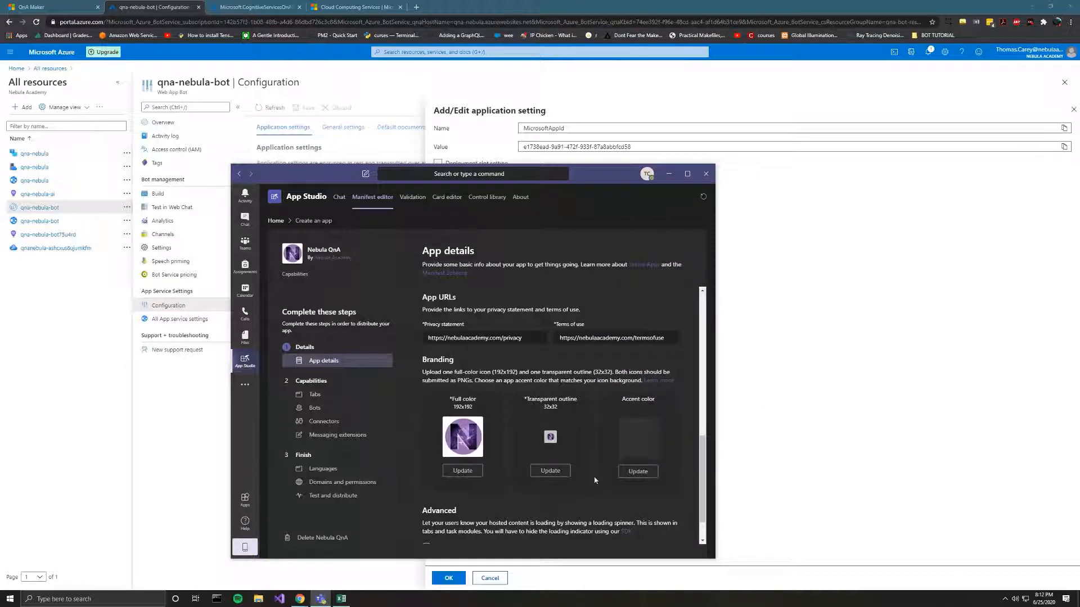
Step: Set the app's accent color to purple and save it
left_click(638, 471)
left_click(428, 382)
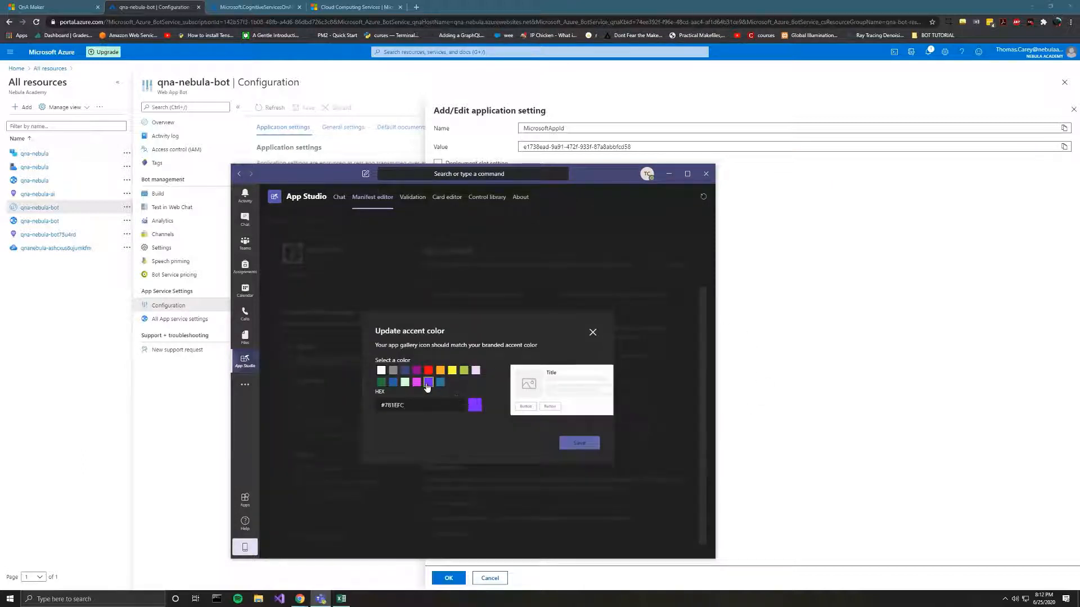
left_click(580, 444)
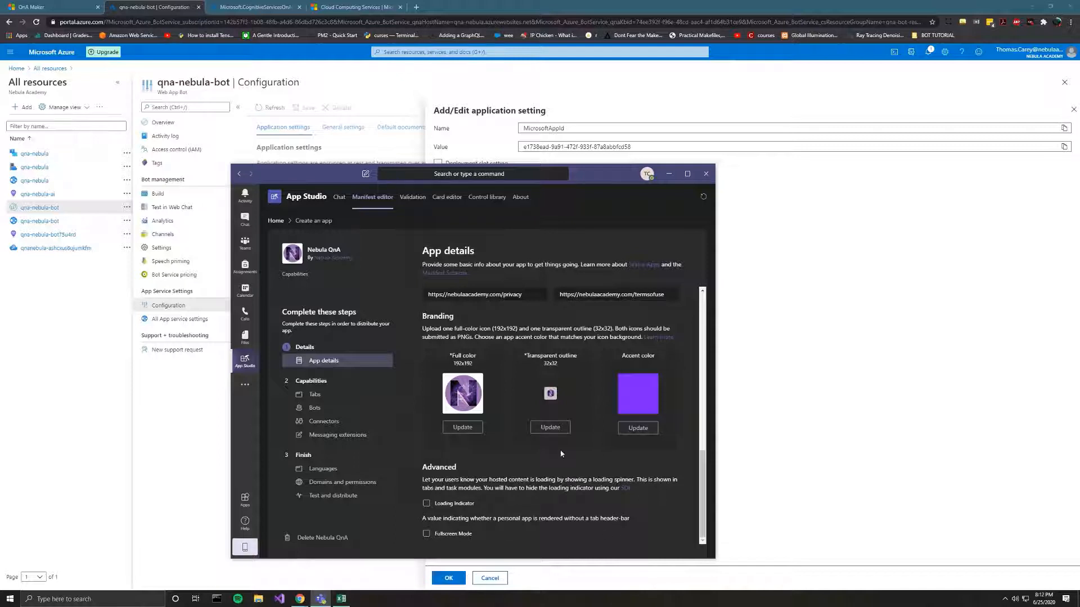
Step: Start setting up a bot for the Nebula QnA app, using an existing bot connected through a different bot ID
left_click(315, 408)
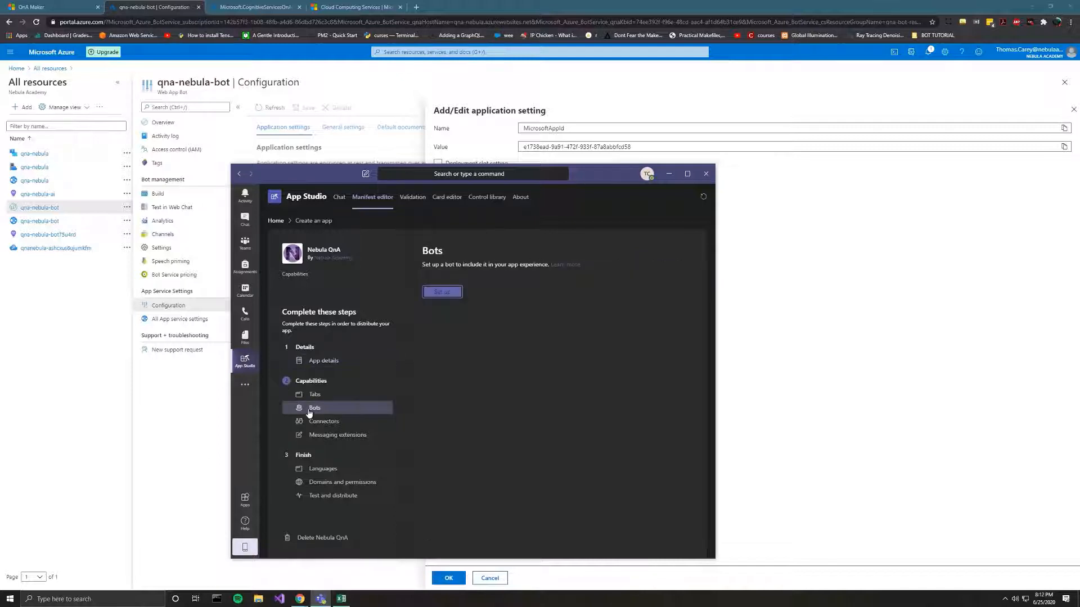
left_click(443, 293)
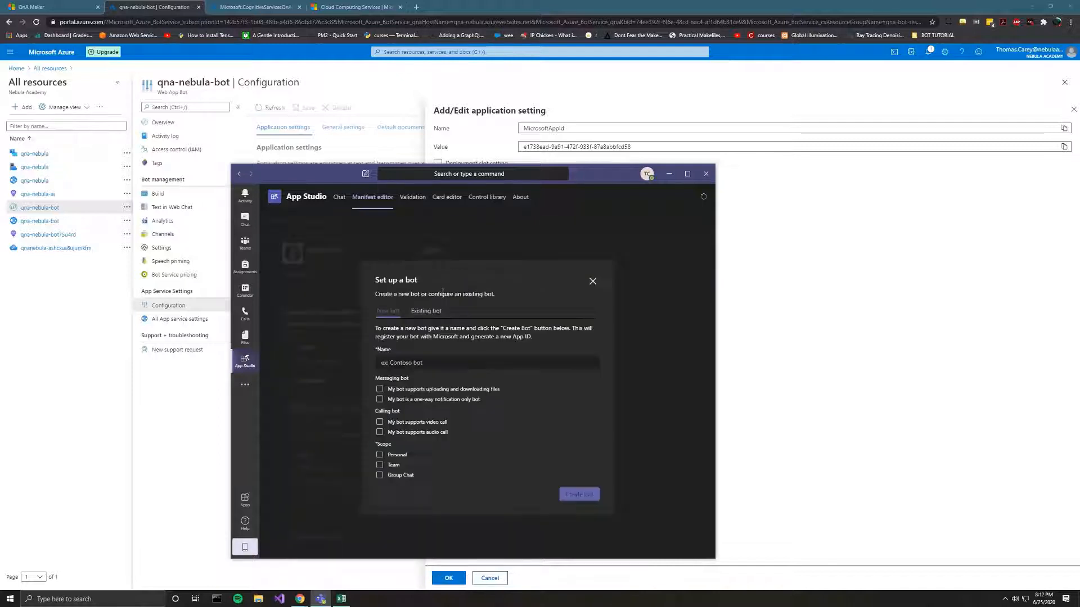
left_click(422, 314)
left_click_drag(574, 180, 787, 210)
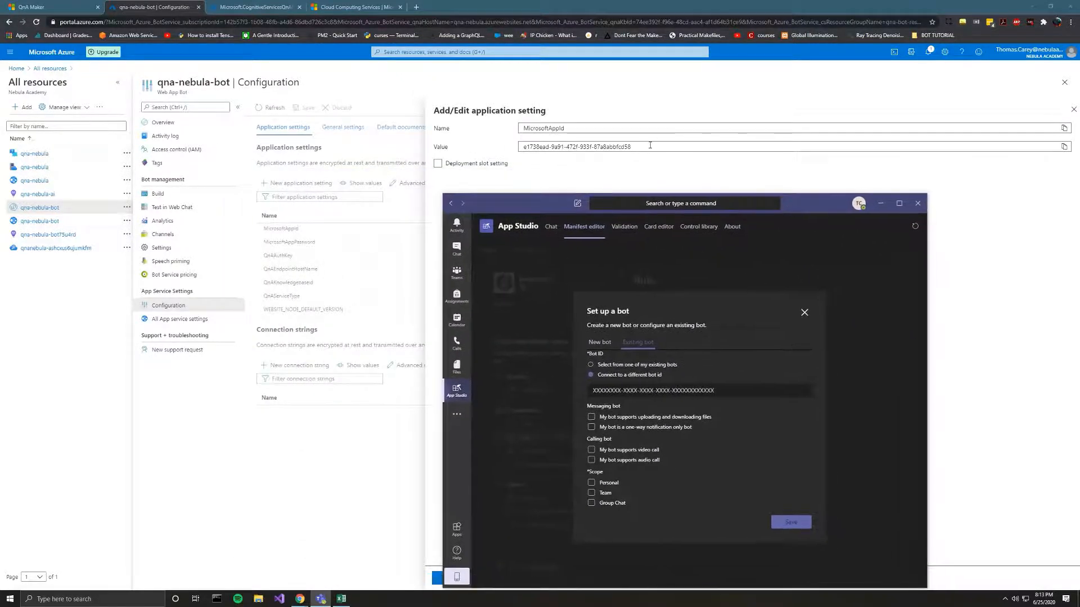
Step: Copy the MicrosoftAppId value from the application settings in qna-nebula-bot's configuration in the Azure portal
left_click_drag(650, 145, 506, 151)
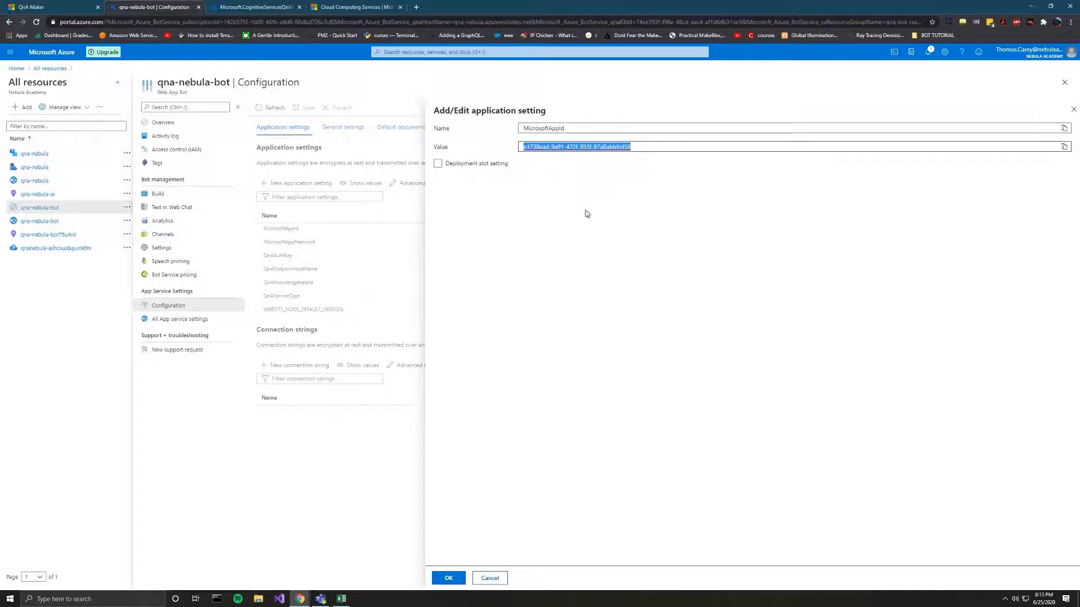
left_click(375, 235)
left_click(1065, 82)
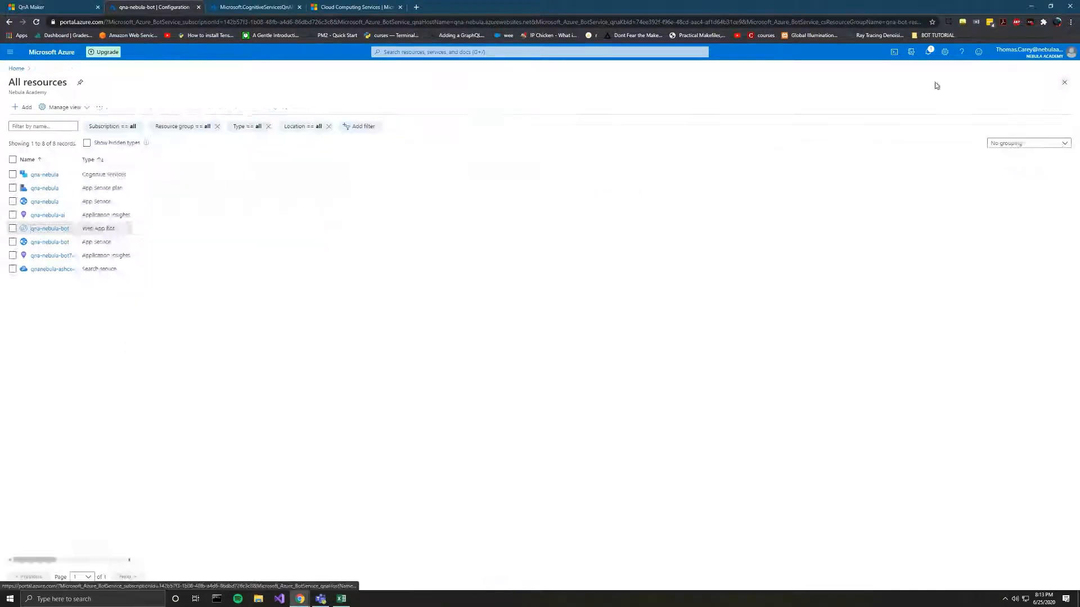
left_click(47, 230)
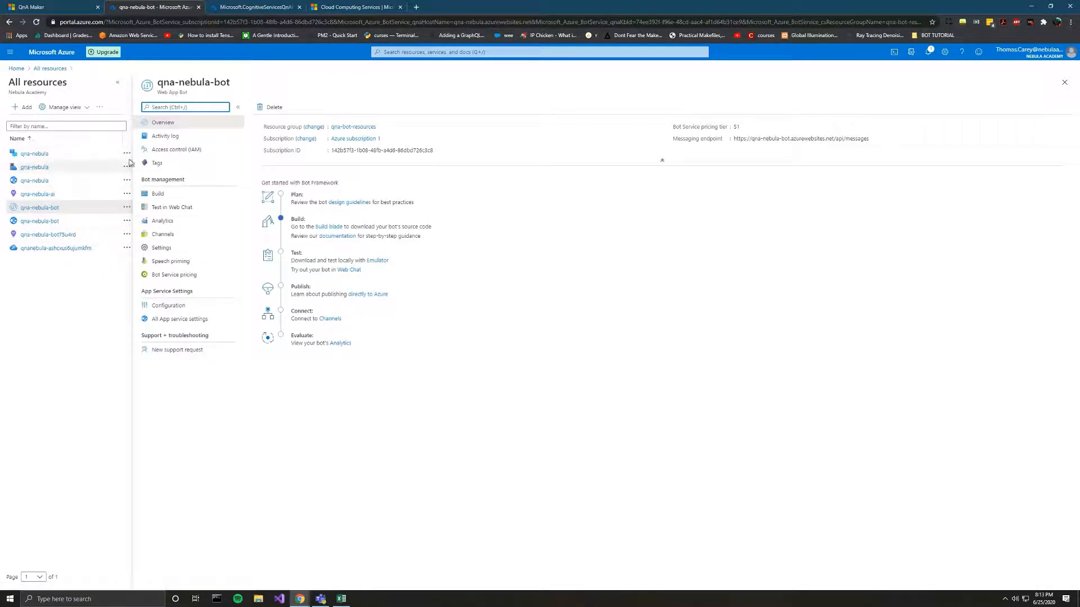
left_click(168, 306)
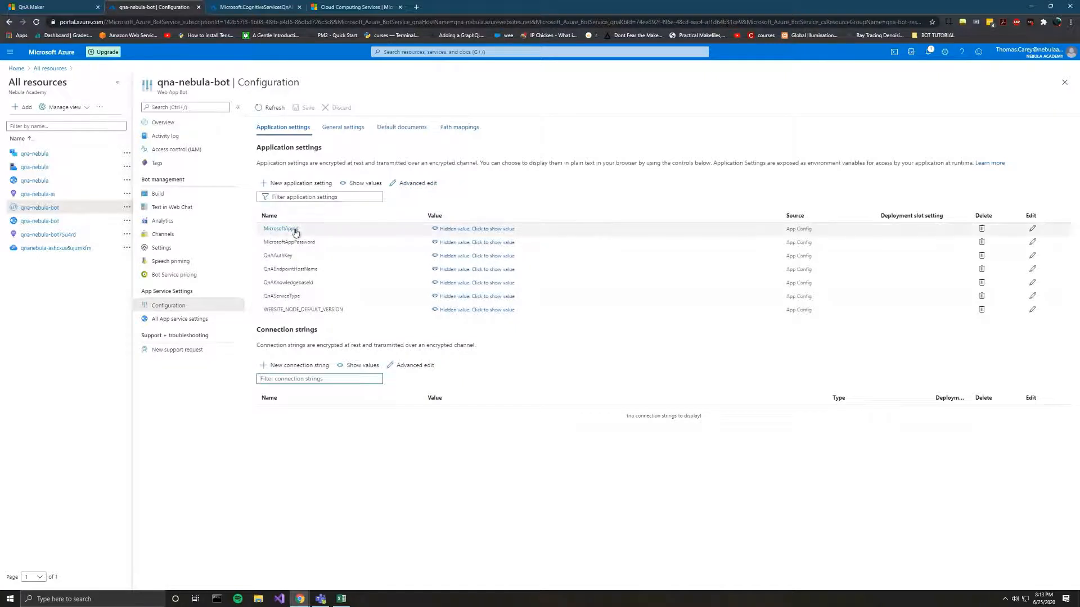
left_click(1032, 228)
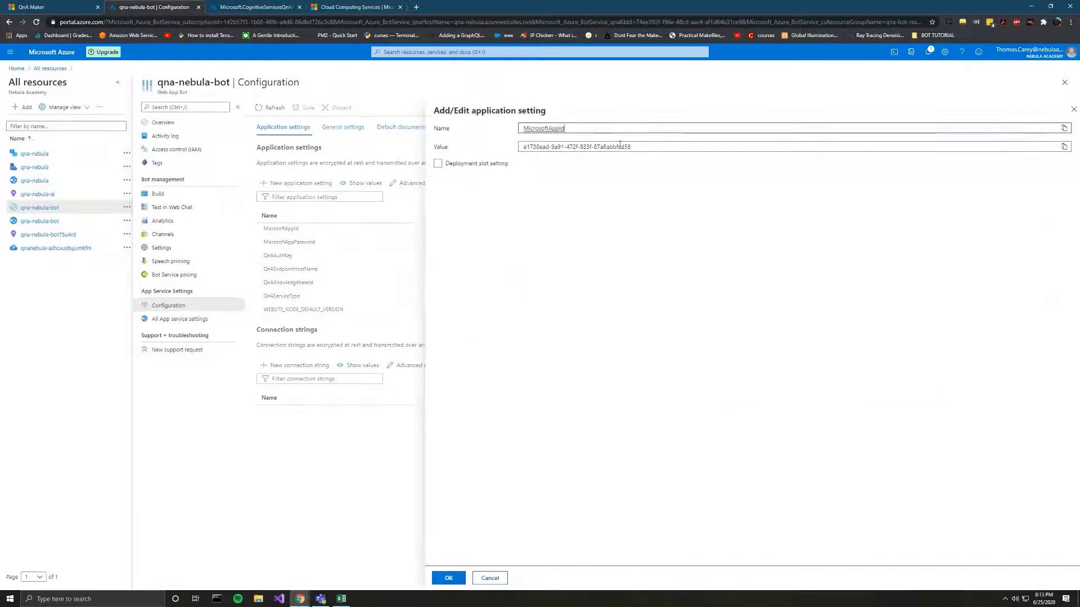
triple_click(620, 145)
key("ctrl+c")
Step: Switch to Microsoft Teams and paste the copied app ID as the existing bot's ID
left_click(321, 597)
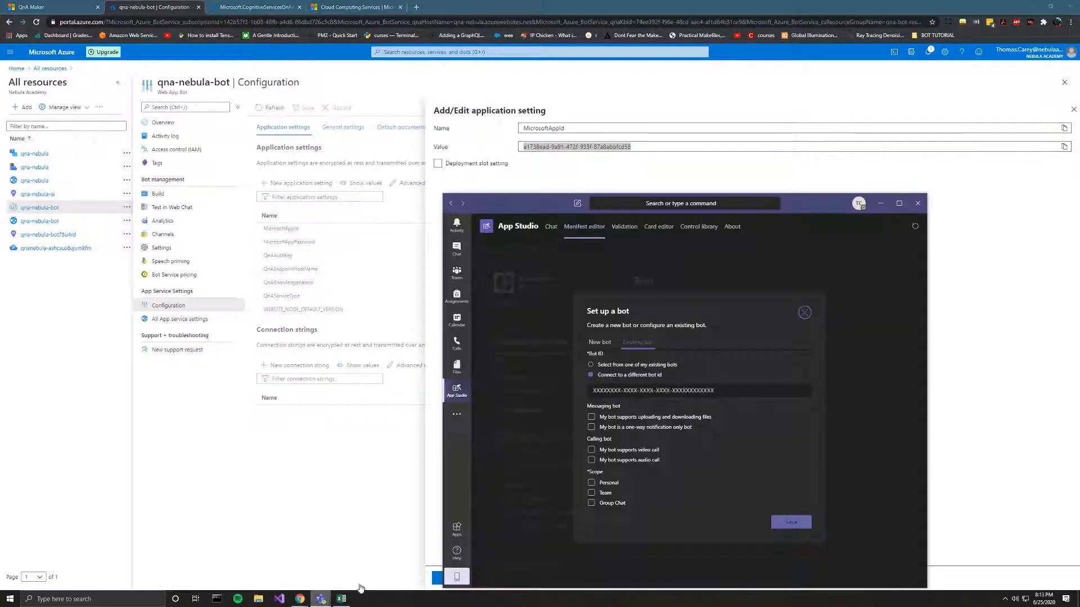
left_click(687, 390)
key("ctrl+v")
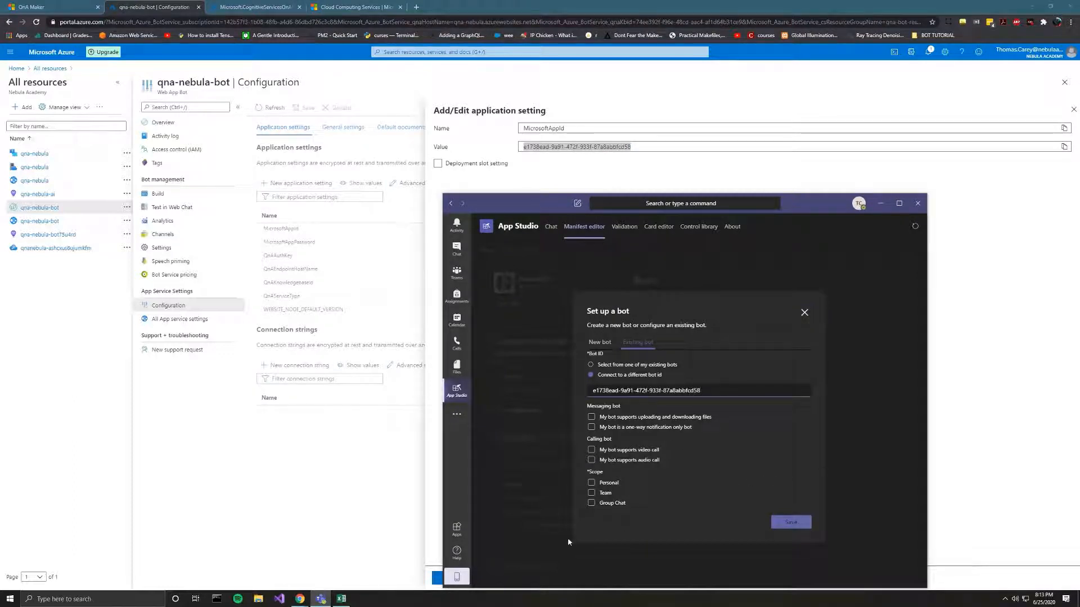
Step: Enable the Personal, Team and Group Chat scopes for the bot and save the bot setup
left_click(606, 509)
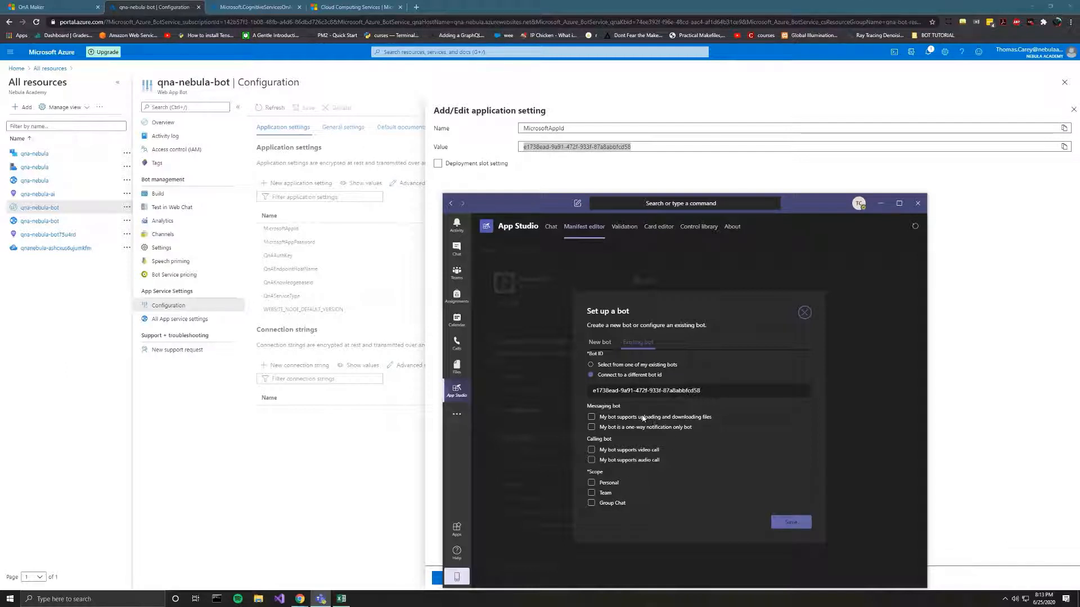
left_click(592, 483)
left_click(593, 492)
left_click(605, 503)
left_click(790, 528)
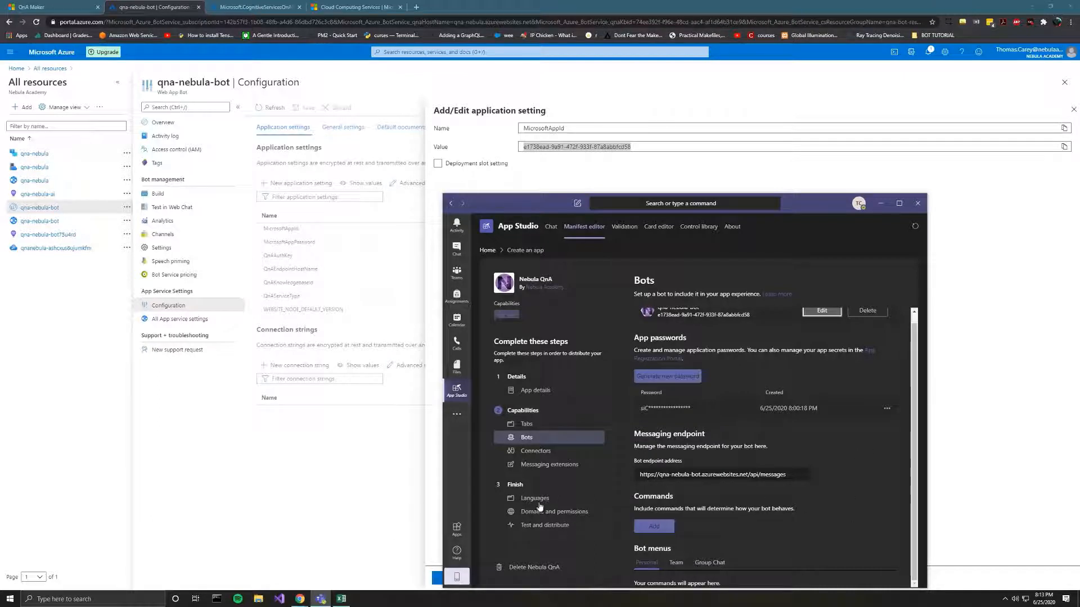
left_click(533, 453)
left_click(531, 465)
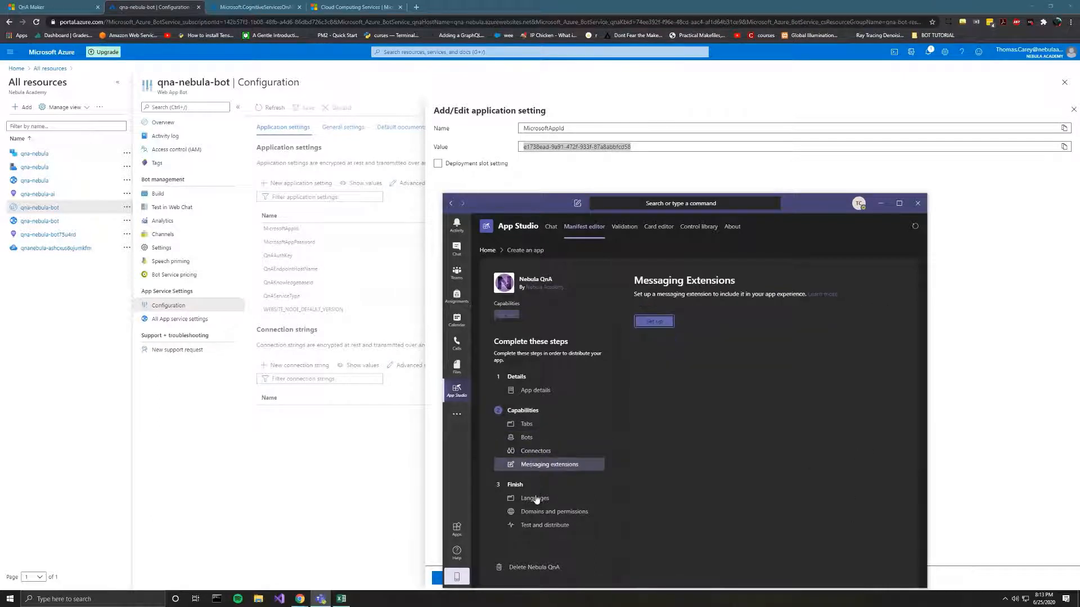
left_click(535, 498)
left_click(528, 512)
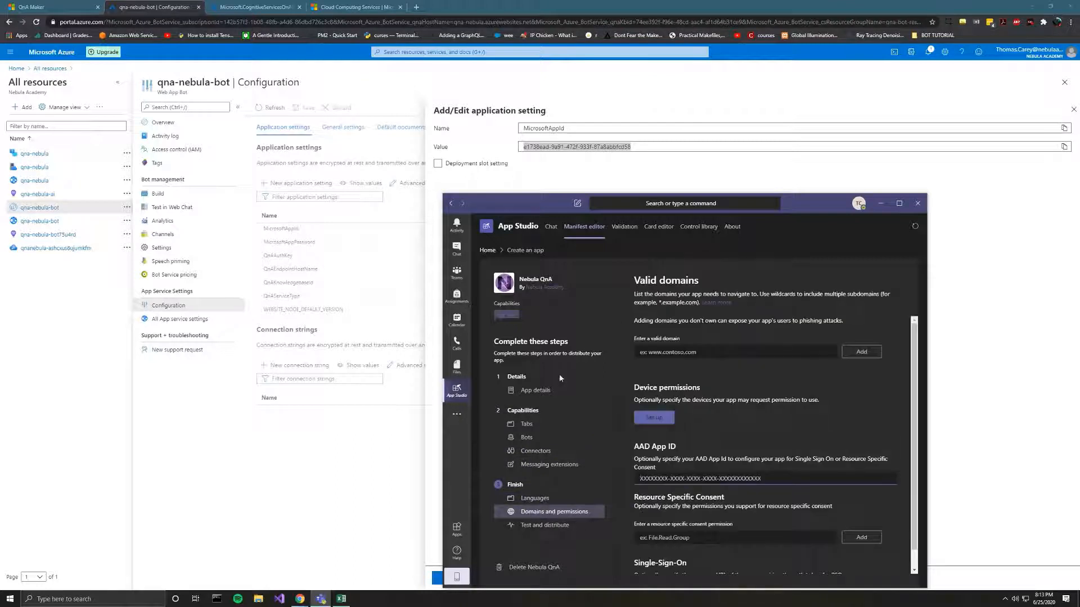
Step: Try to install the Nebula QnA app in Teams for testing, and download its app package
left_click(547, 528)
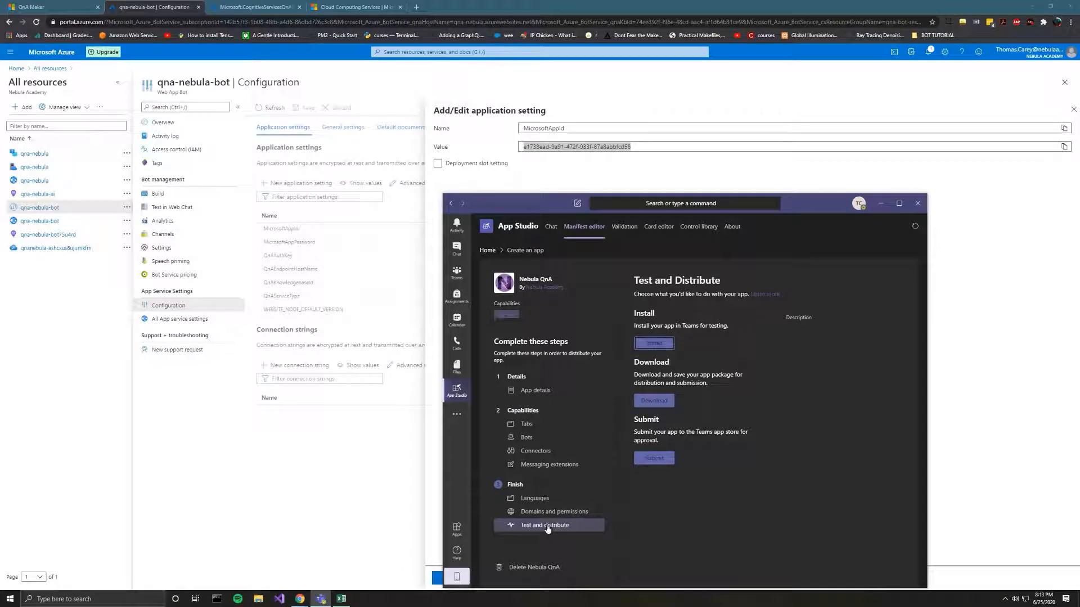
left_click(654, 343)
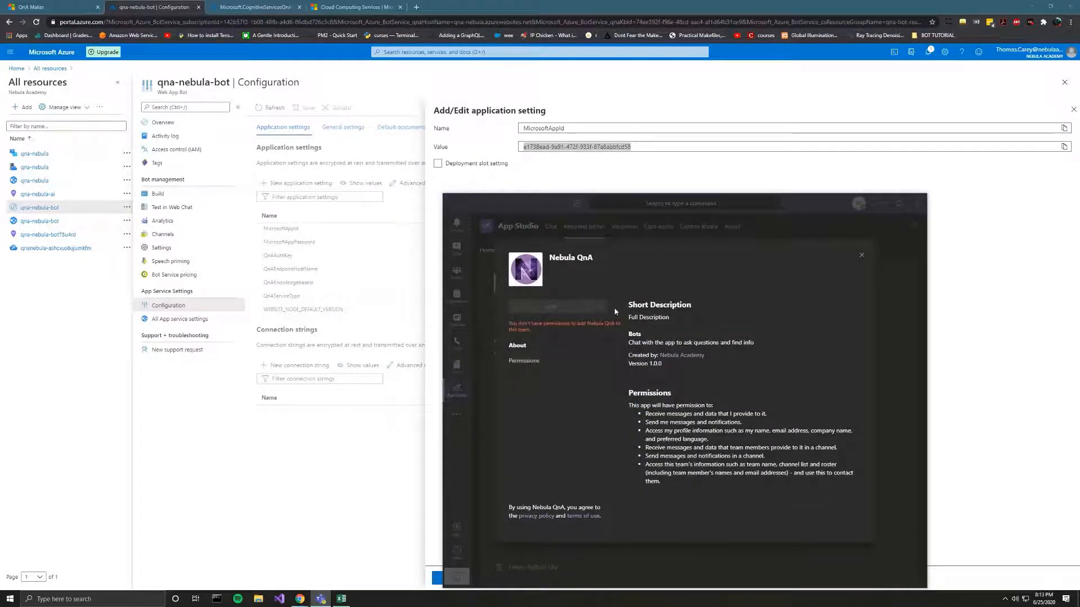
left_click(861, 255)
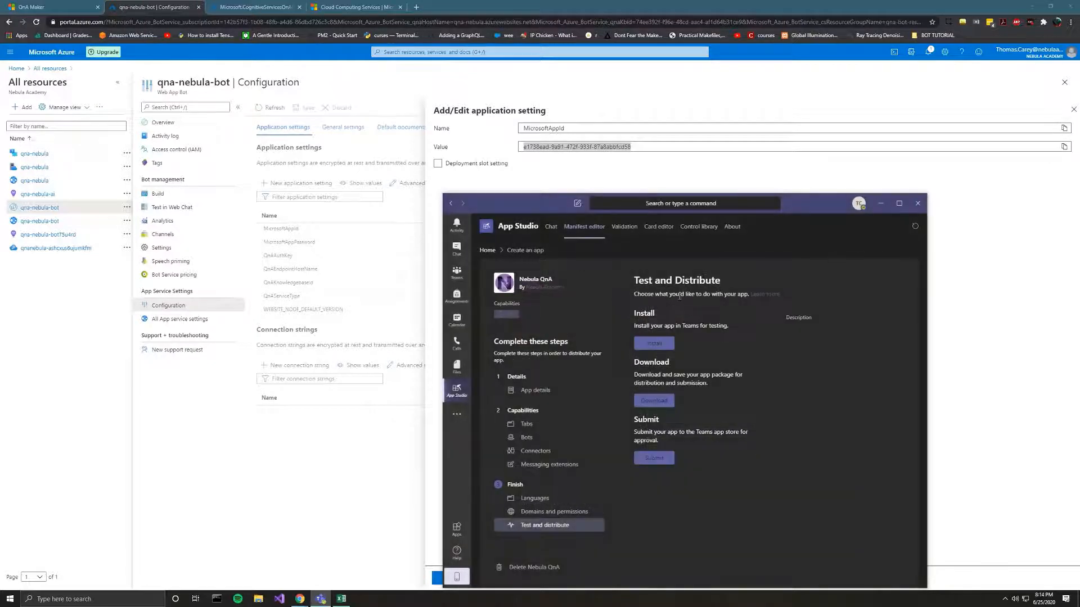
left_click(653, 404)
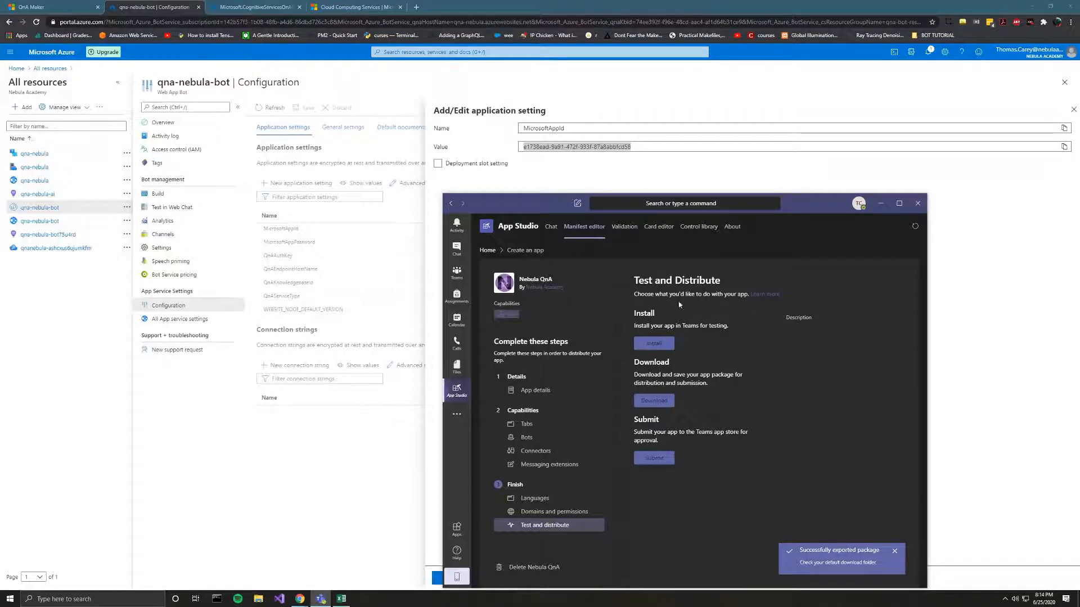
left_click_drag(802, 213, 824, 193)
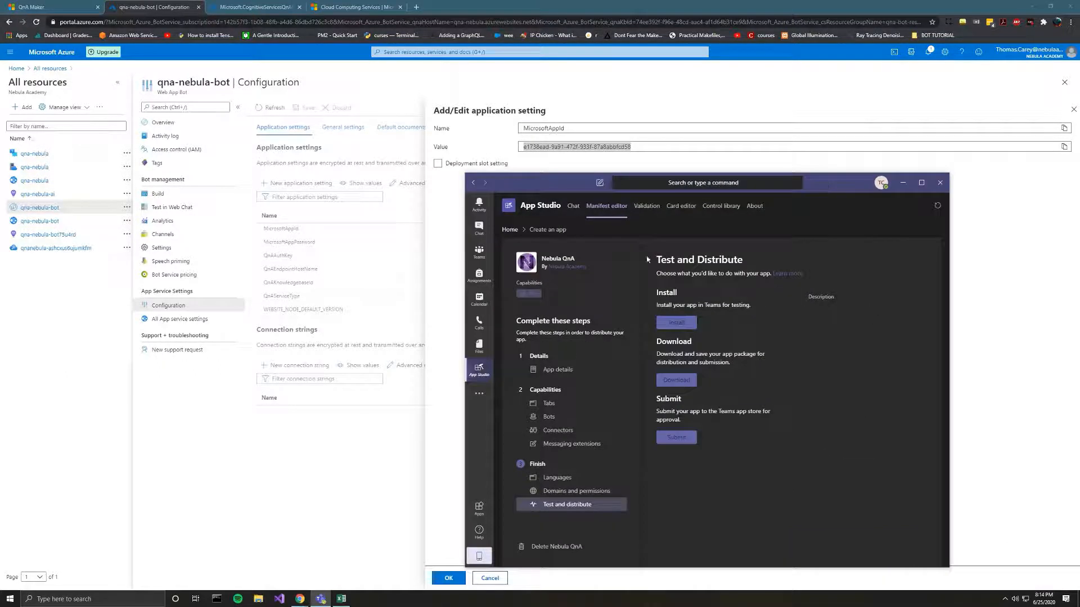
Step: Open the Teams app catalog, and load the Microsoft Teams admin center (admin.teams.microsoft.com) in a new browser tab
left_click(474, 507)
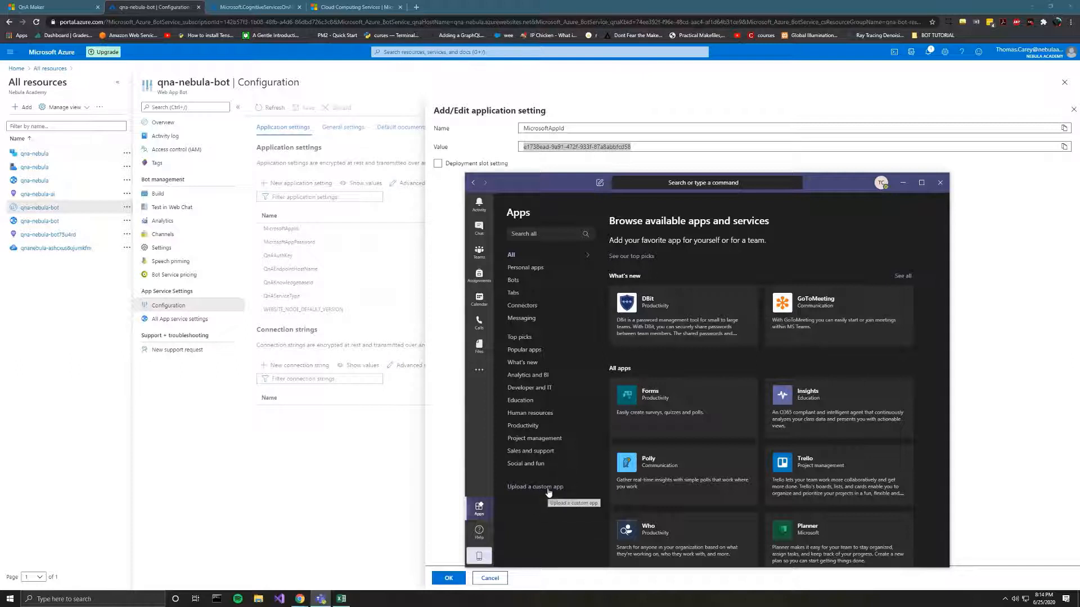
left_click(416, 7)
type("admin.")
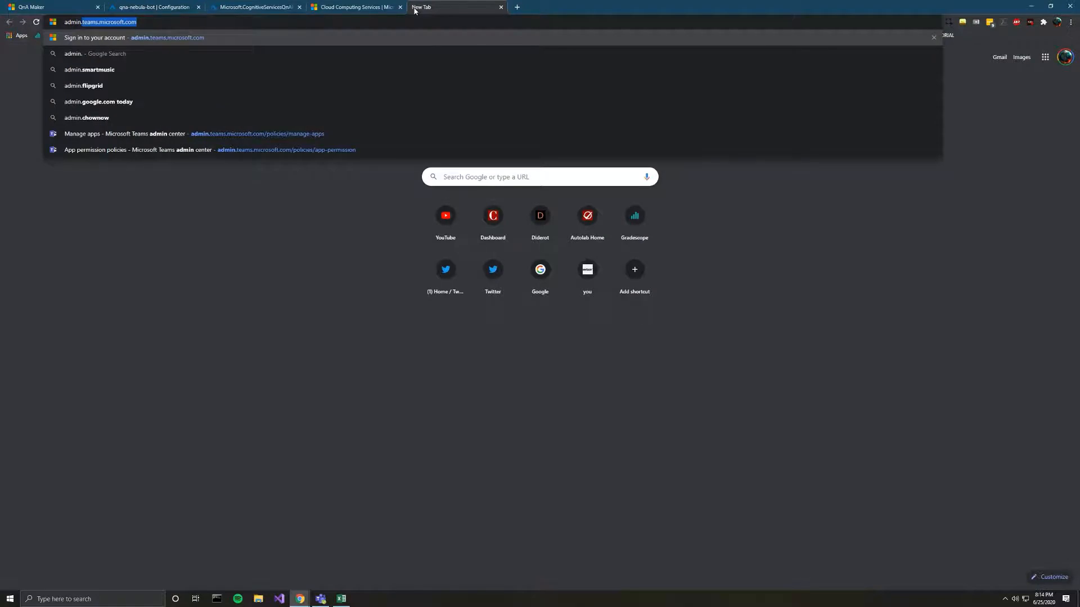
key("Return")
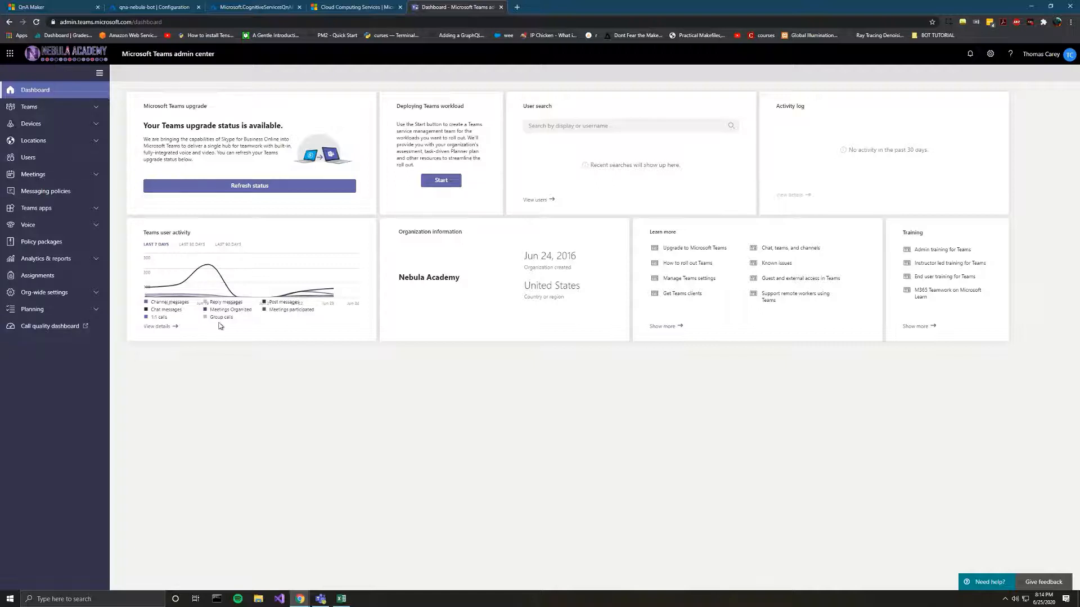
Step: Review the custom apps options in the Global (Org-wide default) app permission policy
left_click(92, 210)
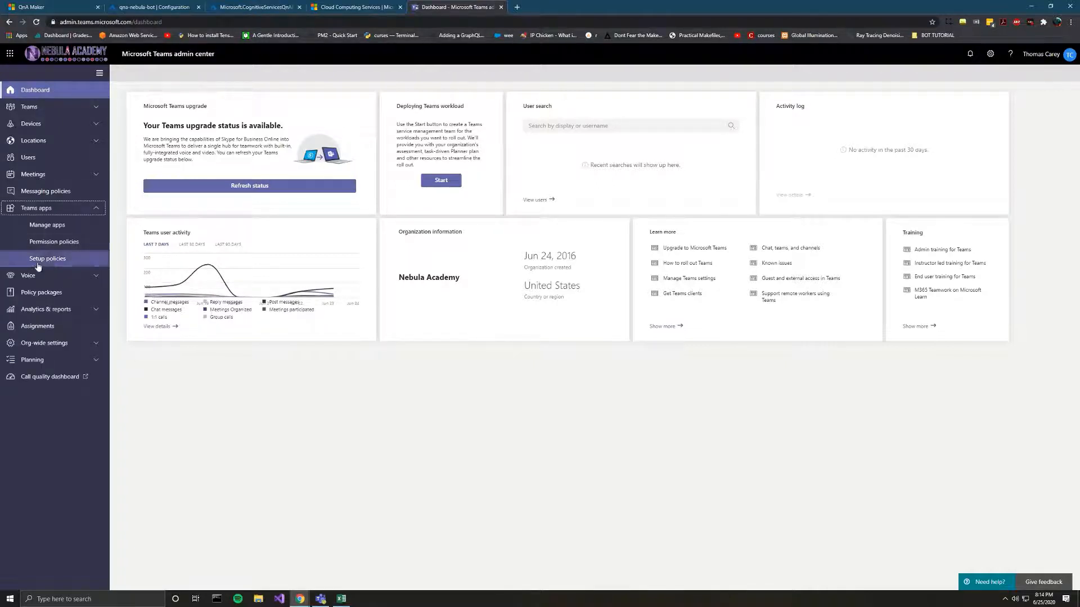
left_click(66, 243)
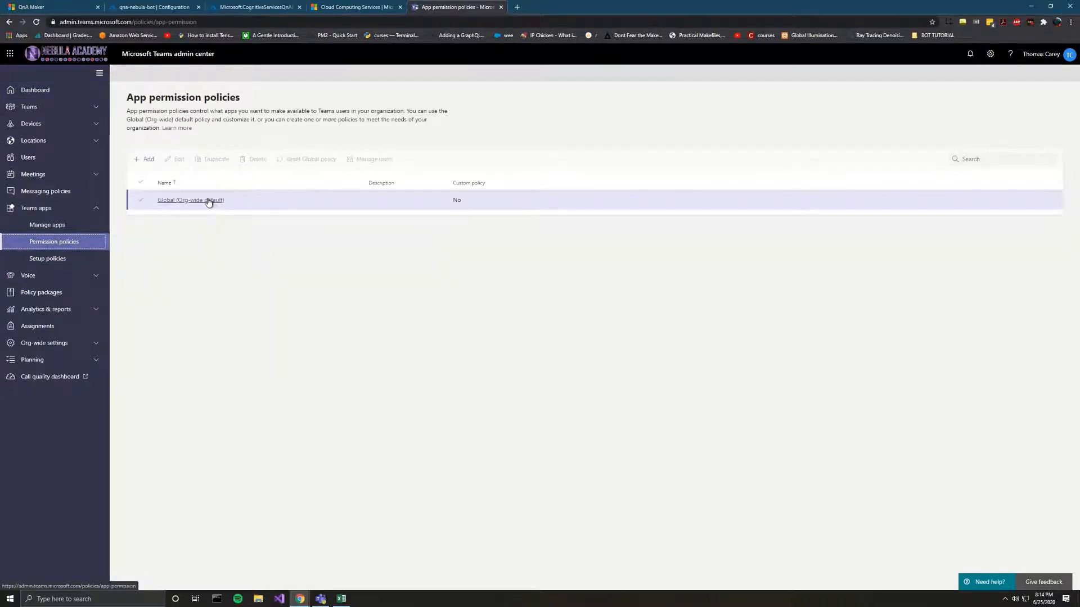
left_click(207, 200)
left_click(174, 291)
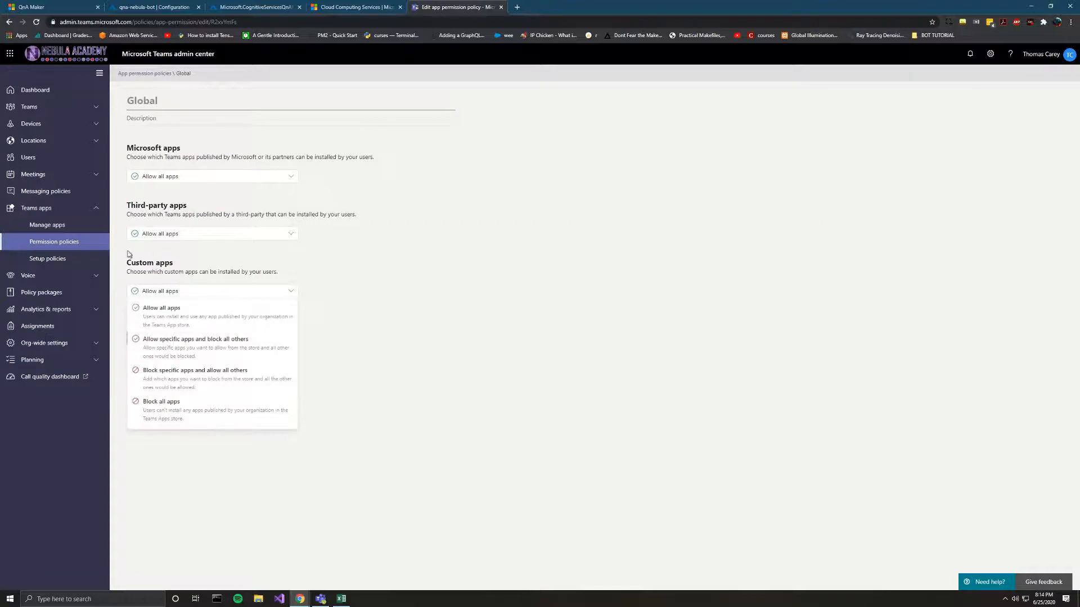
left_click(149, 272)
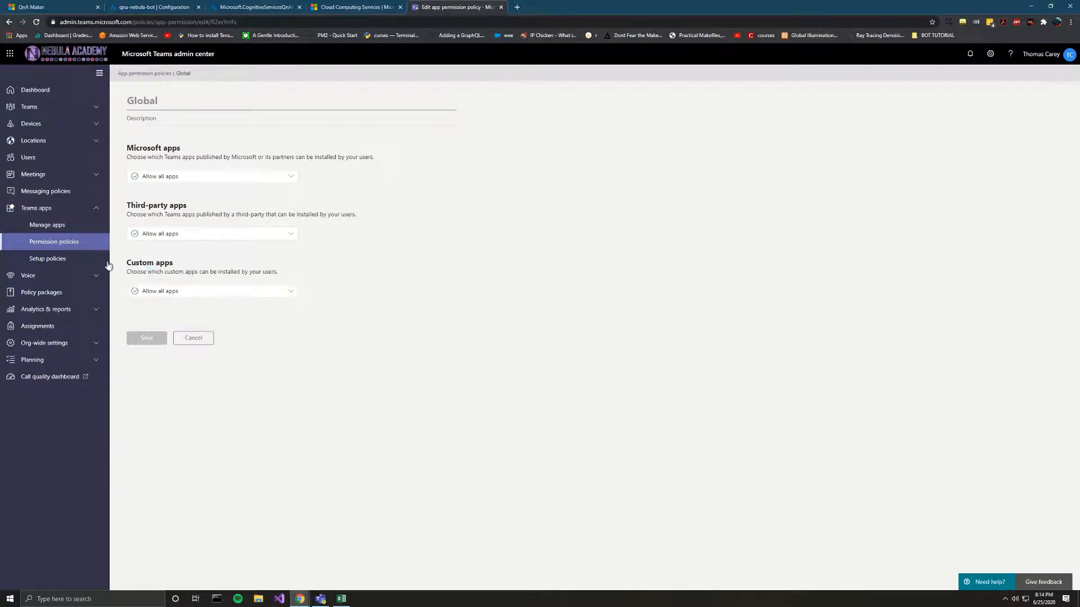
Step: View the organization's managed apps list and recheck which custom apps the Global permission policy lets users install
left_click(73, 225)
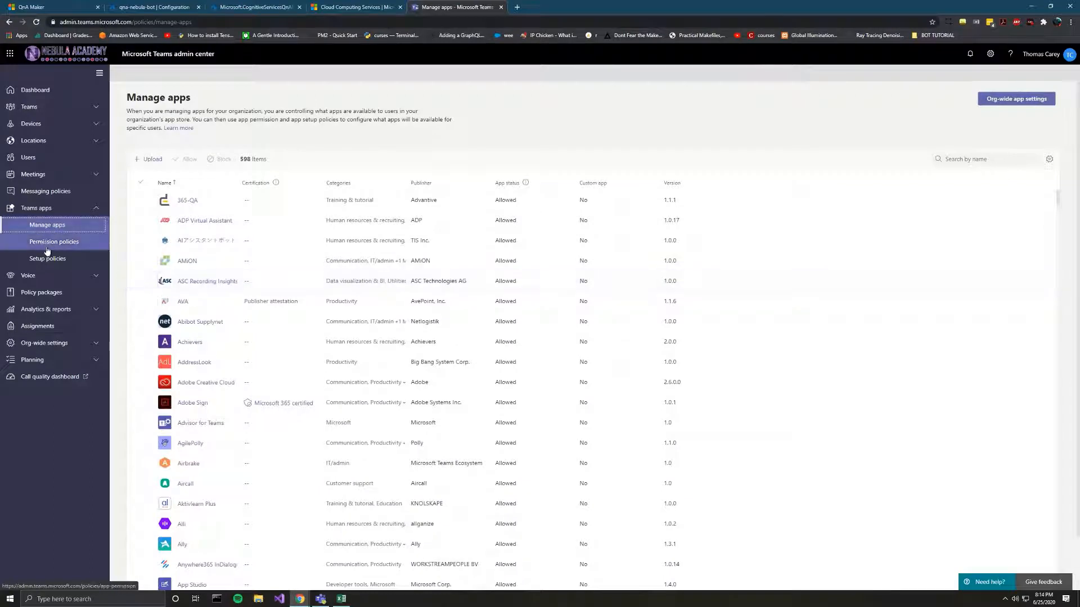
left_click(53, 243)
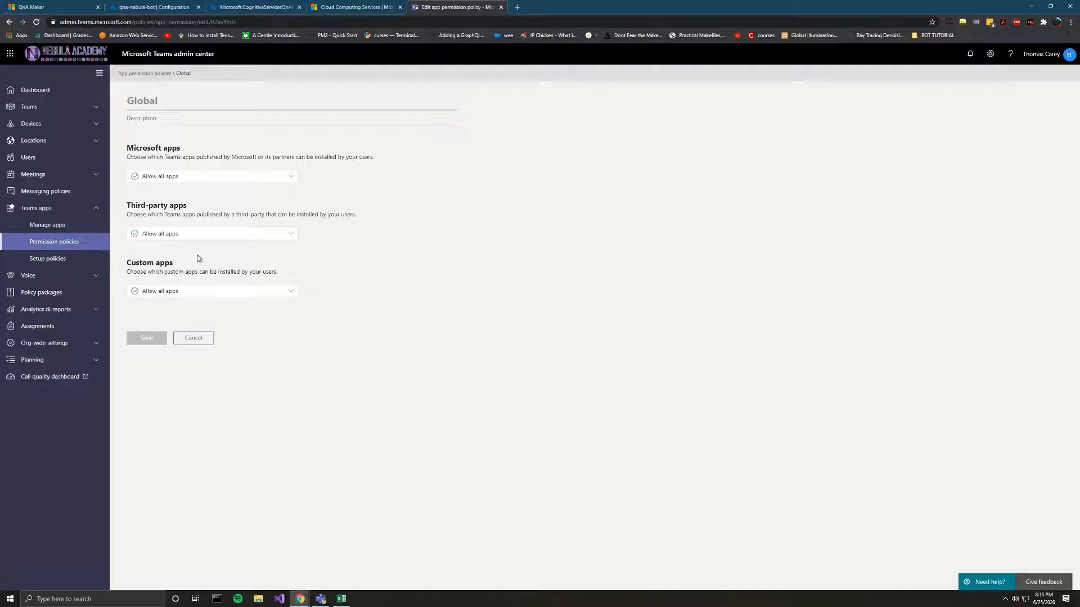
left_click(169, 295)
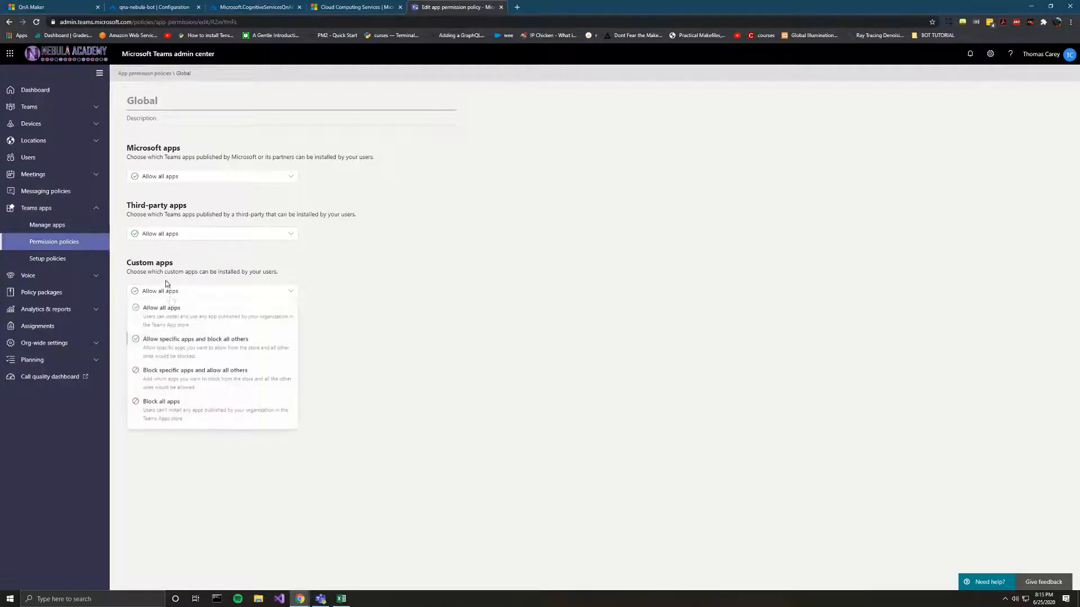
left_click(169, 295)
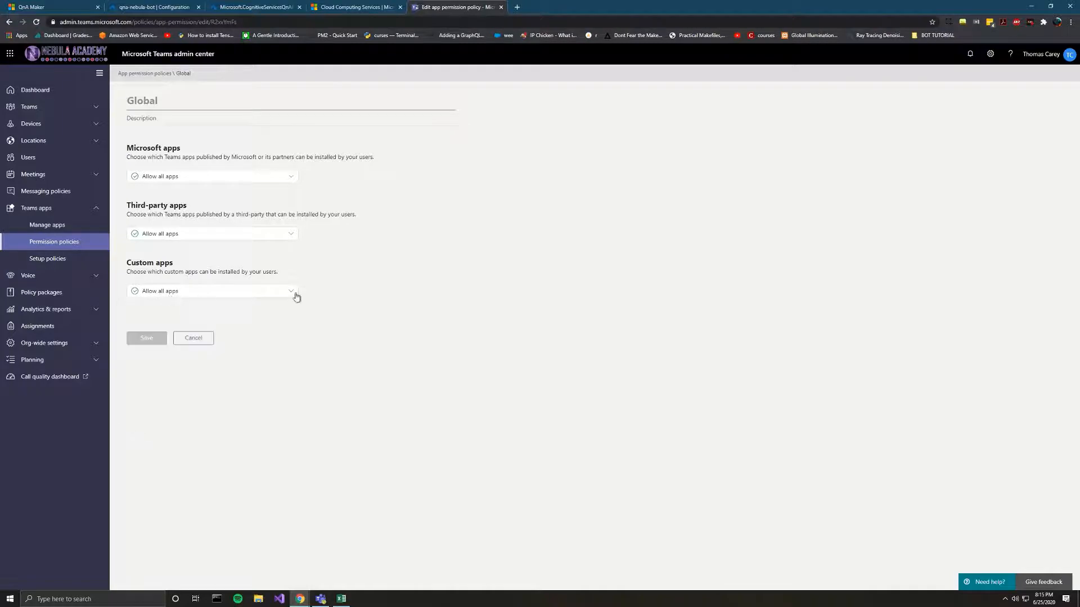
left_click(43, 225)
left_click(49, 249)
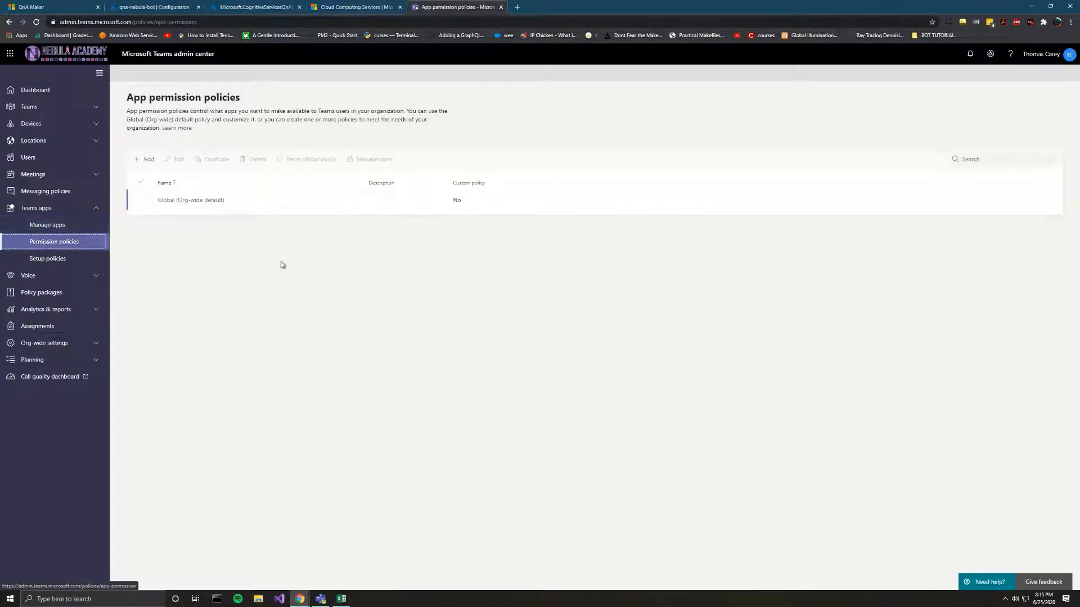
left_click(193, 201)
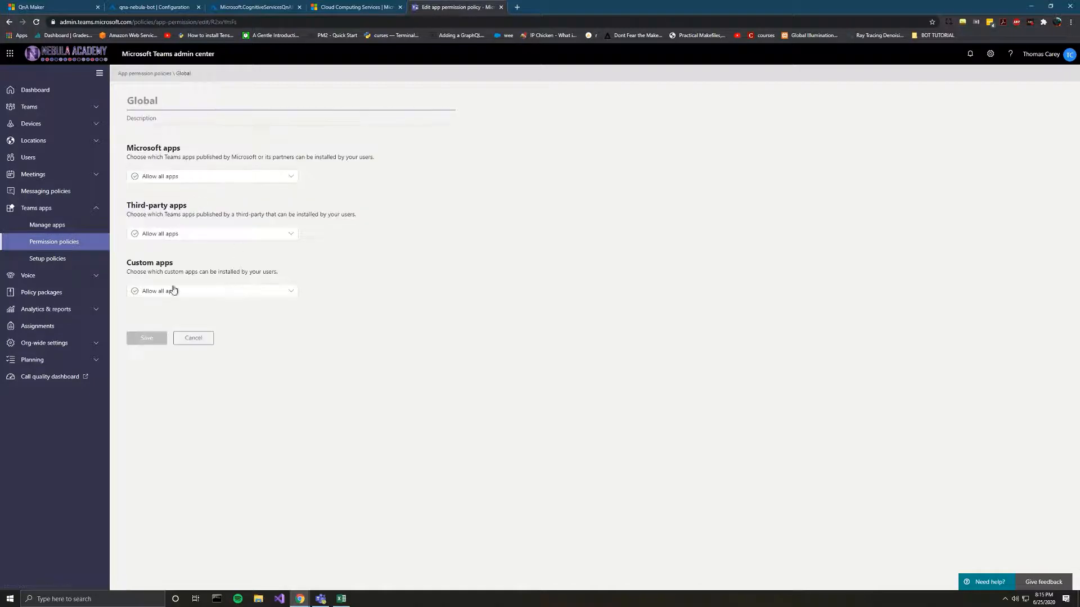
left_click(171, 290)
left_click(336, 287)
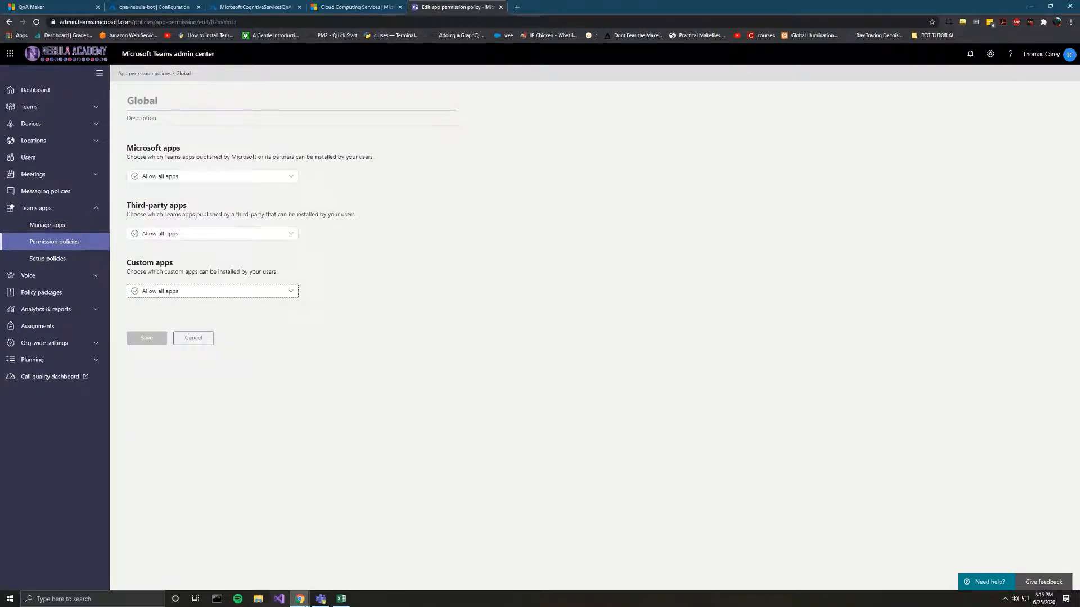
Step: Switch to Microsoft Teams and upload NebulaQnA.zip from Downloads as a custom app for Nebula Academy
left_click(320, 598)
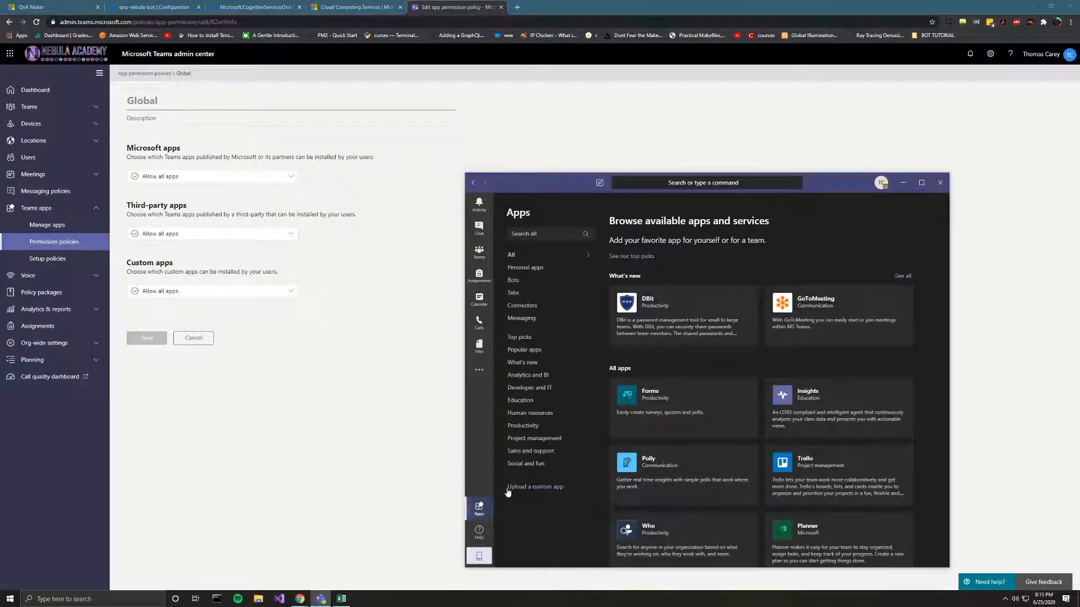
left_click(549, 489)
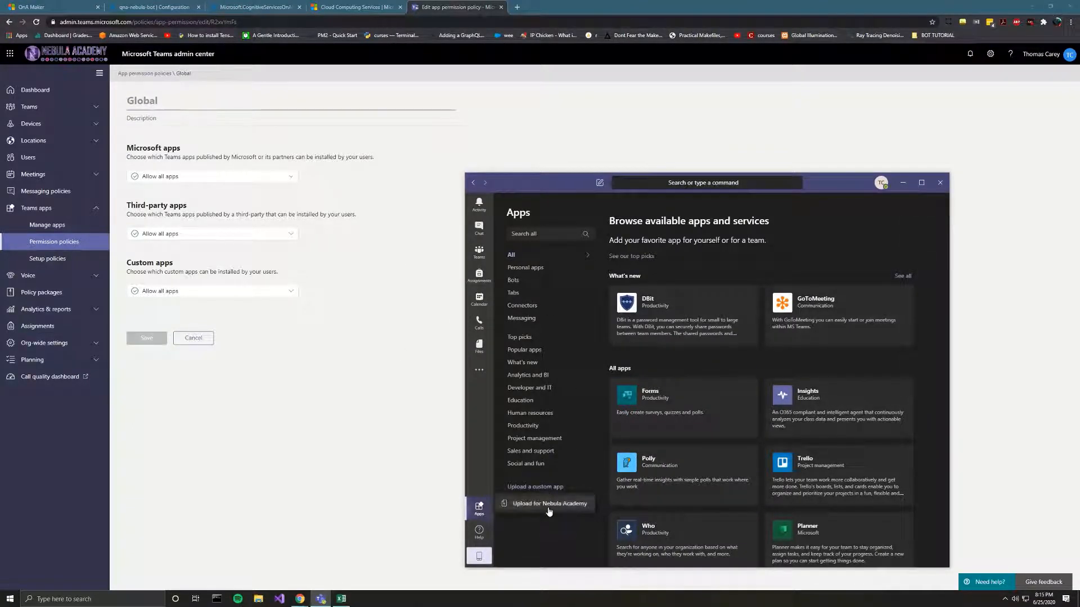
left_click(549, 509)
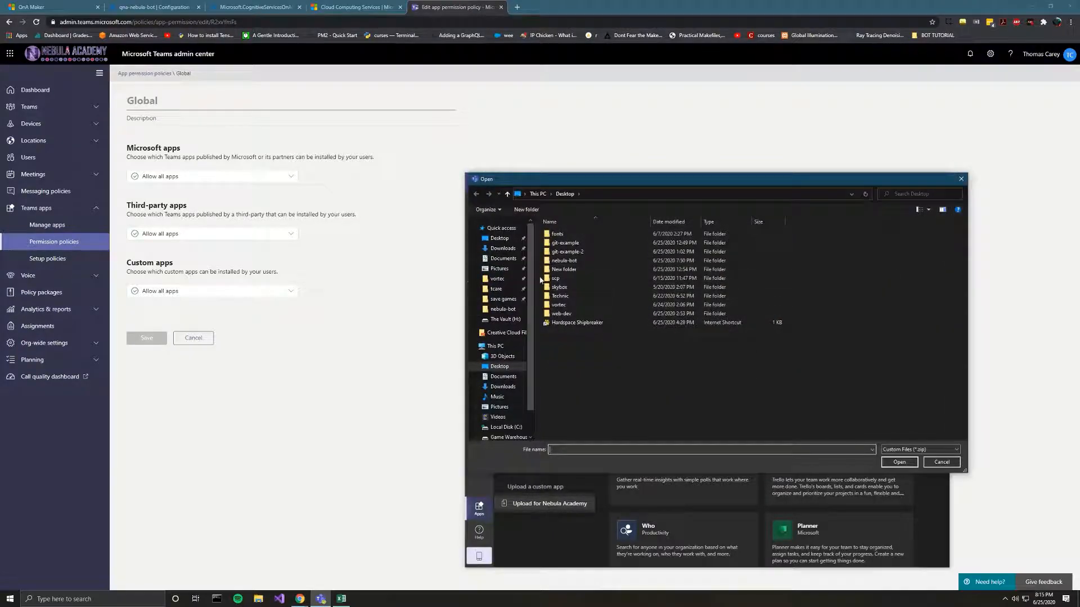
left_click(503, 248)
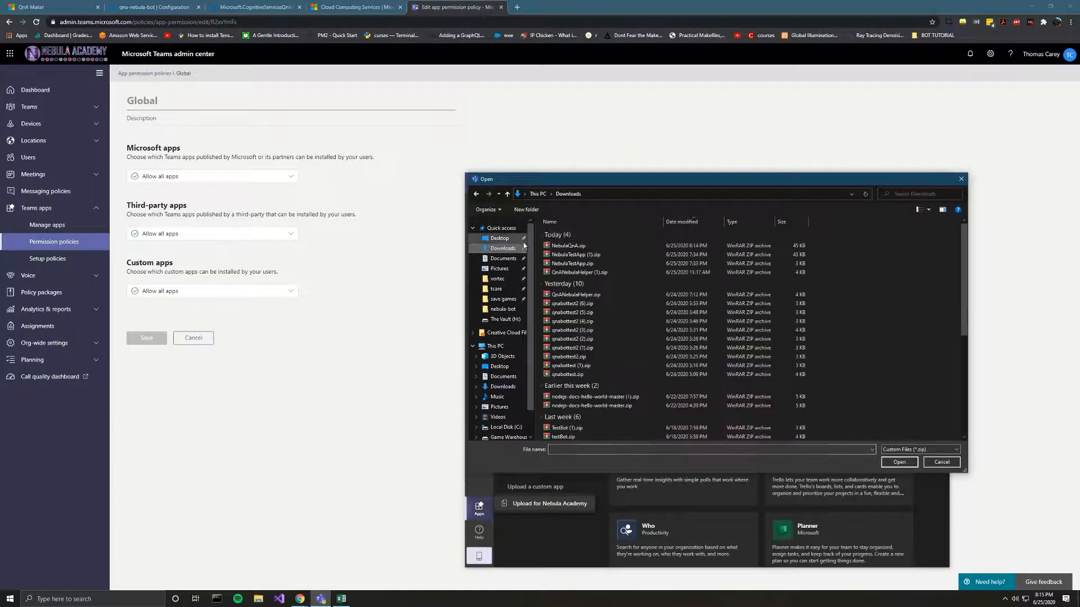
double_click(574, 248)
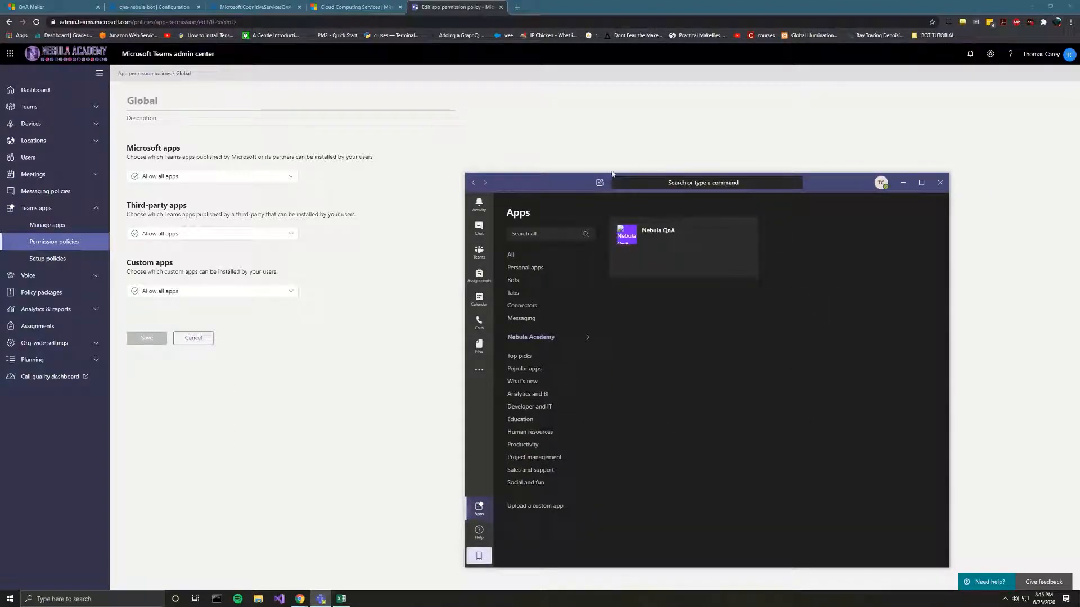
left_click(550, 514)
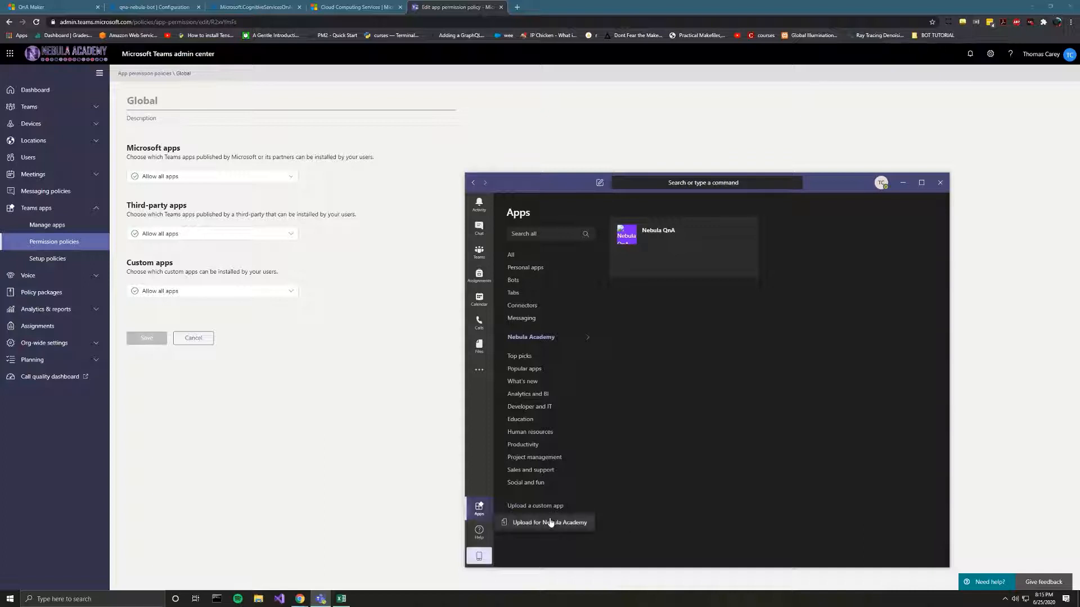
left_click(549, 523)
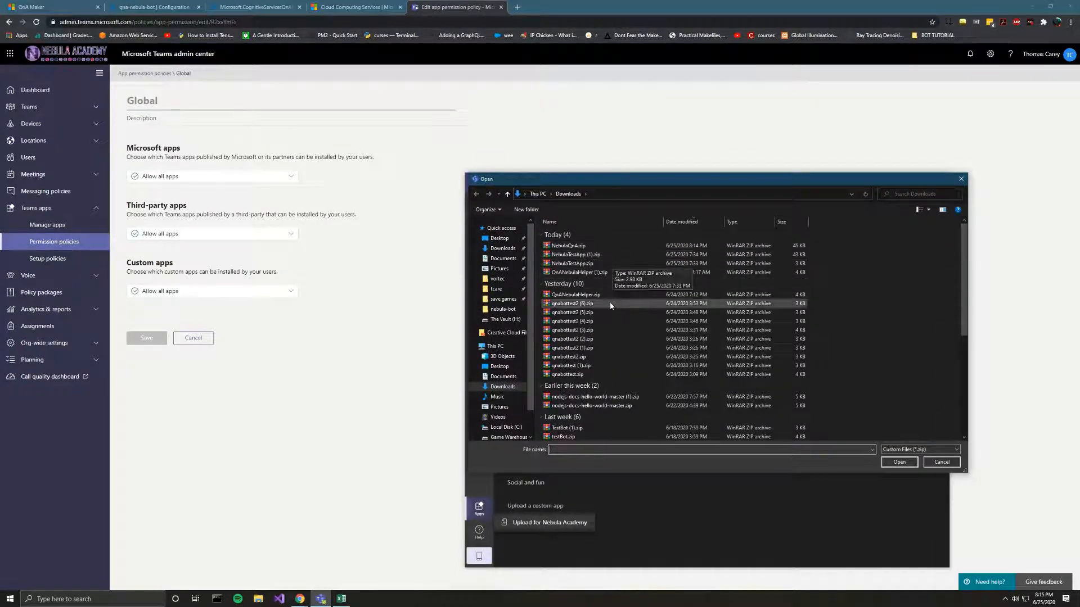
left_click(960, 179)
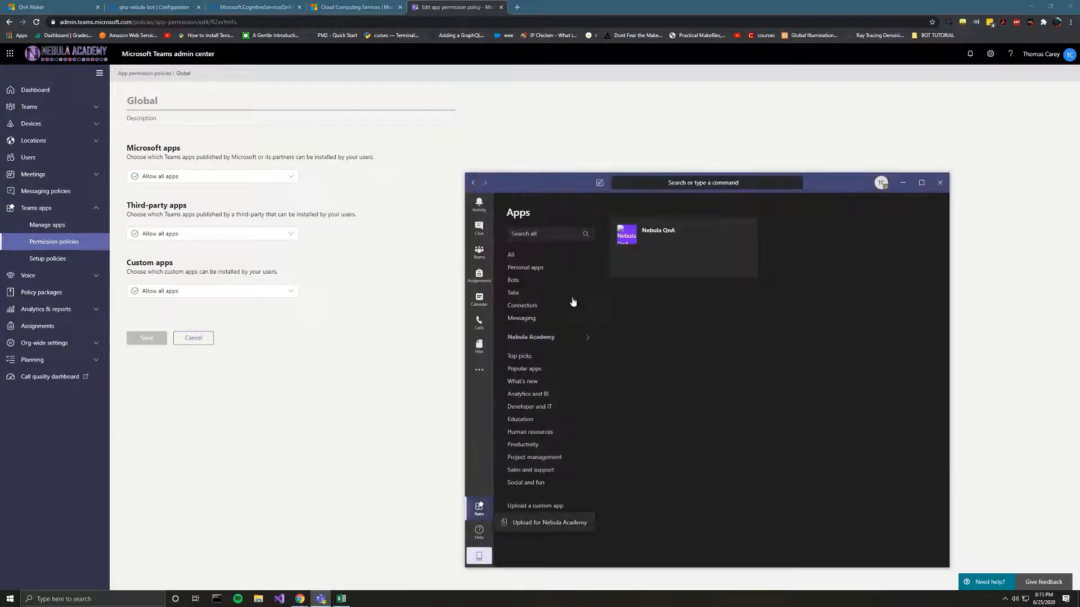
Step: Open the Nebula QnA app's details in the Nebula Academy catalog and add the app for personal use
left_click(644, 253)
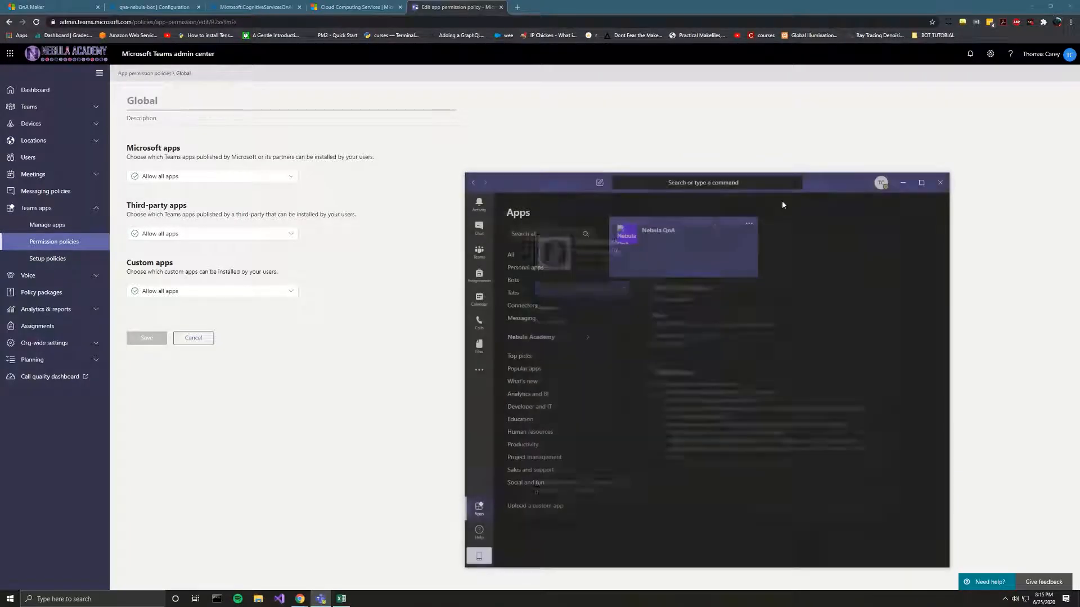
left_click(646, 248)
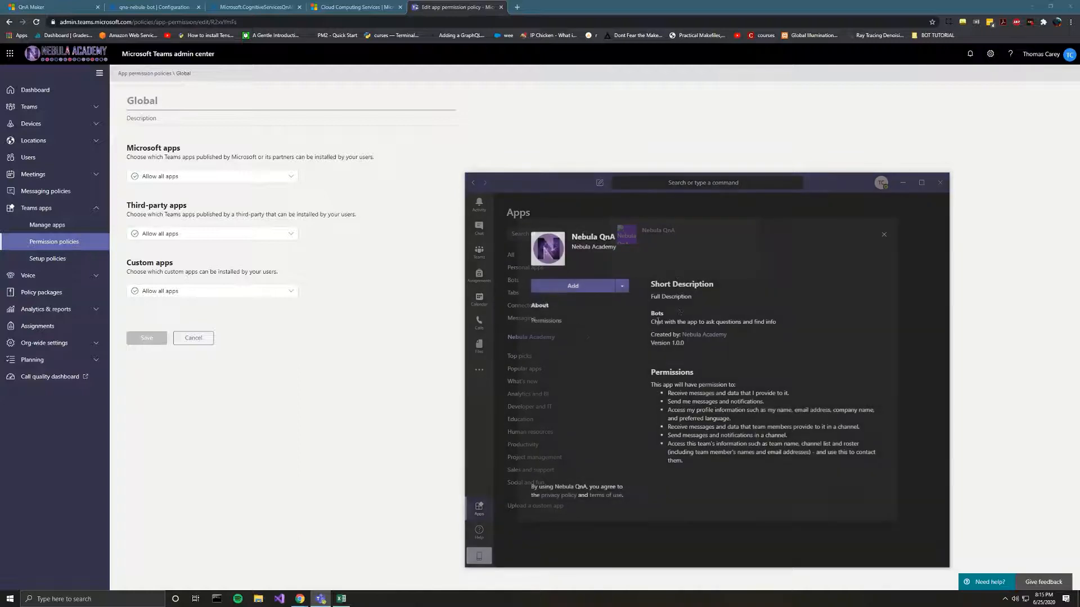
left_click(570, 285)
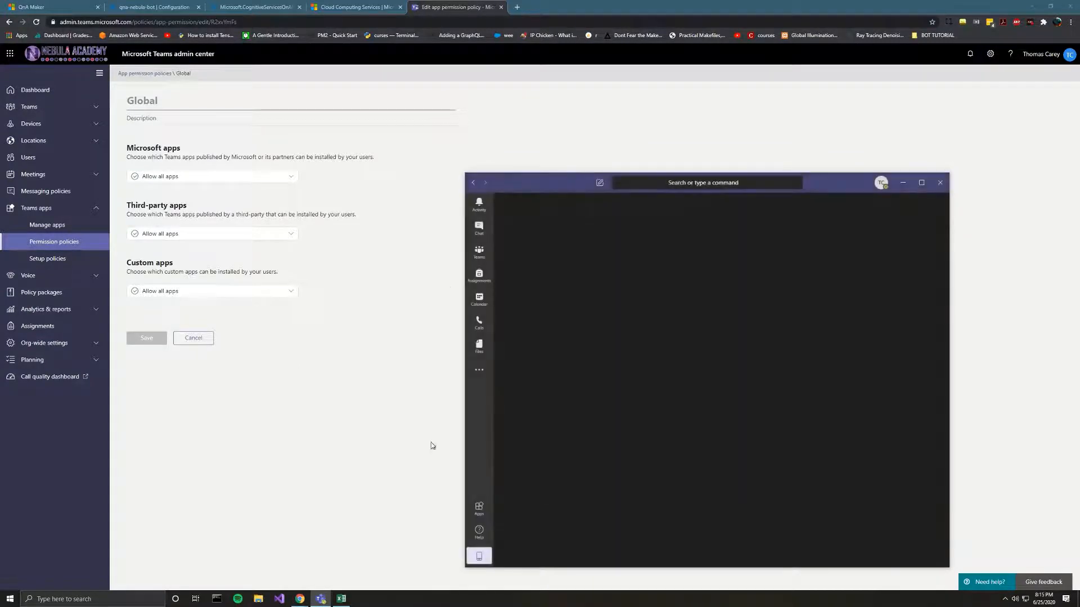
left_click_drag(589, 186, 566, 162)
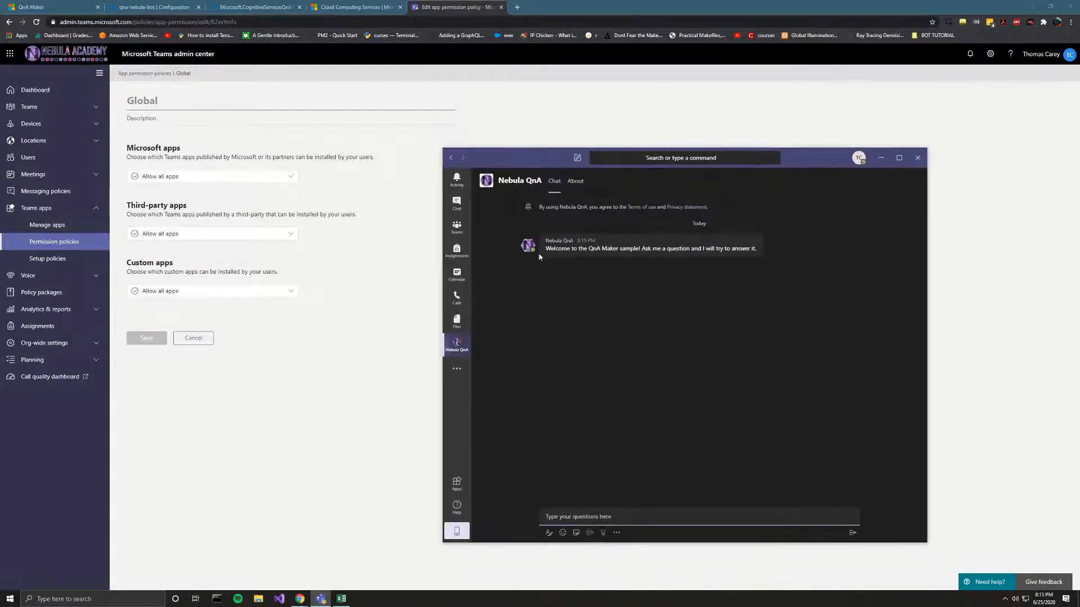
Step: Take the question "How can I send an email to a Teams Channel?" from the Excel workbook and send it in the Nebula QnA chat
left_click(351, 596)
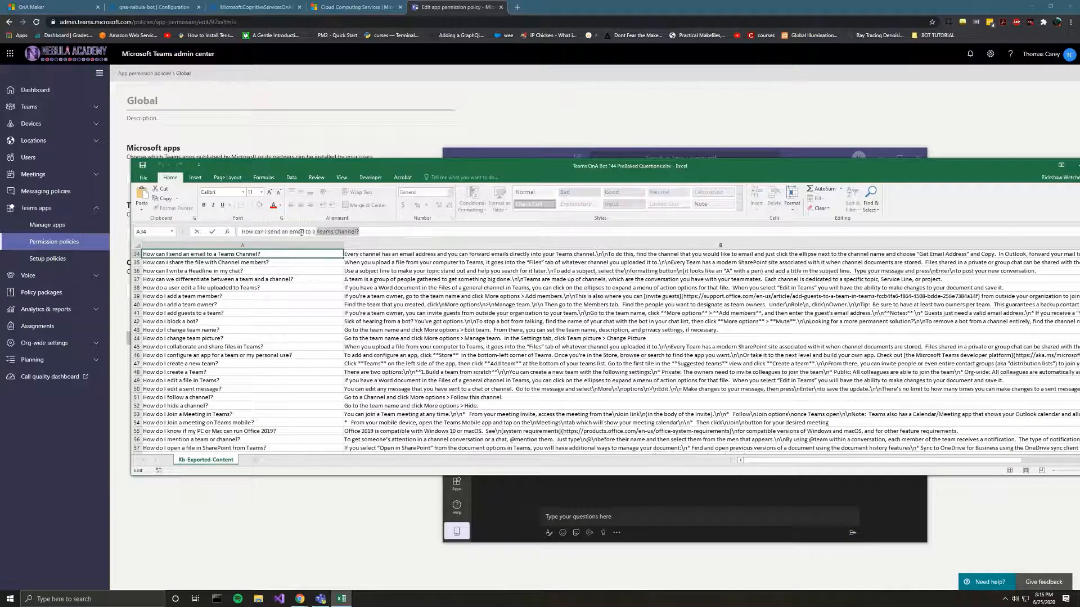
left_click(663, 512)
type("How can I send an email to a Teams Channel?")
key("Return")
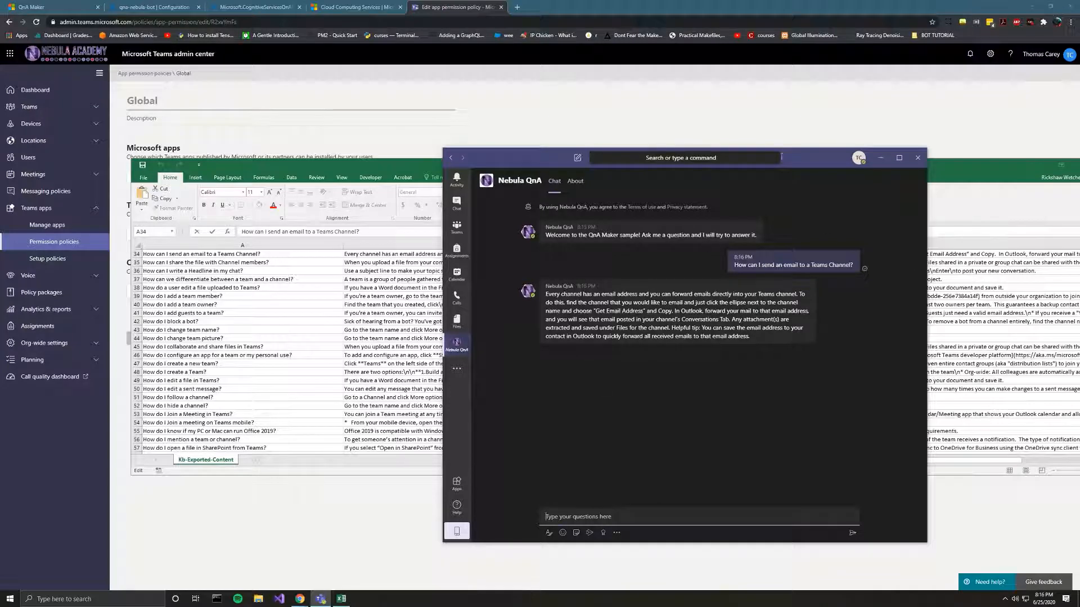
left_click_drag(781, 156, 802, 148)
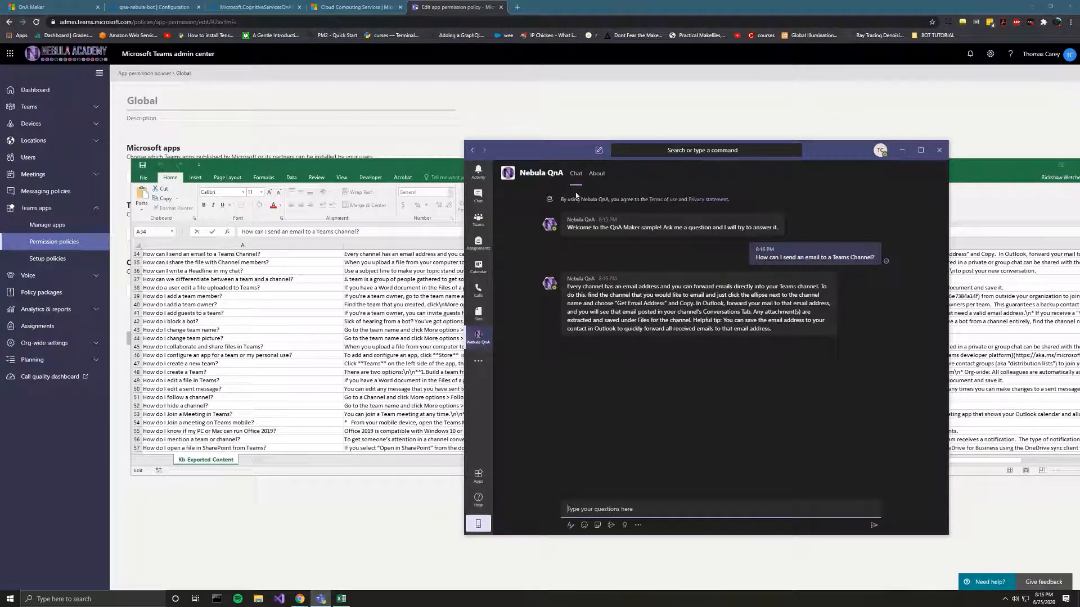
Step: Add the Nebula QnA app from the app catalog to the General channel of the Azure Teams Bot Dev team
left_click(478, 475)
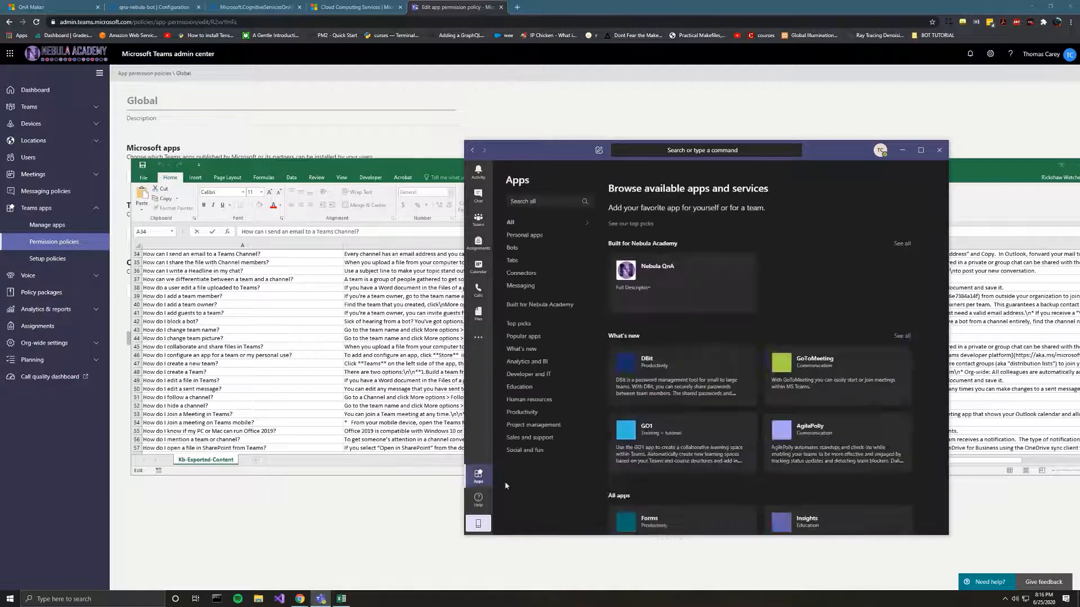
left_click(682, 279)
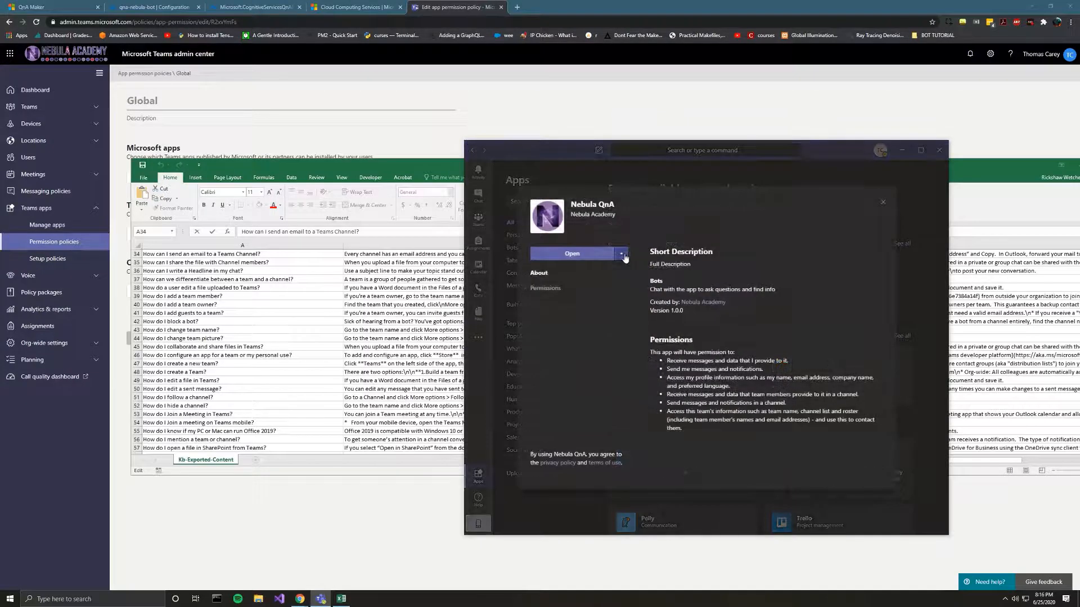
left_click(621, 254)
left_click(586, 275)
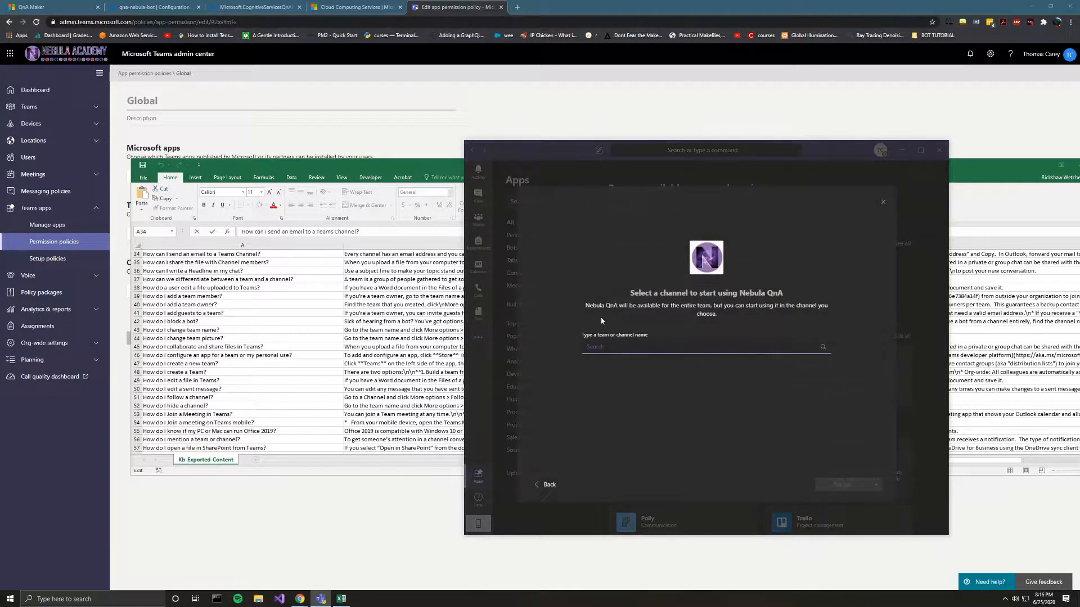
left_click(638, 352)
left_click(635, 374)
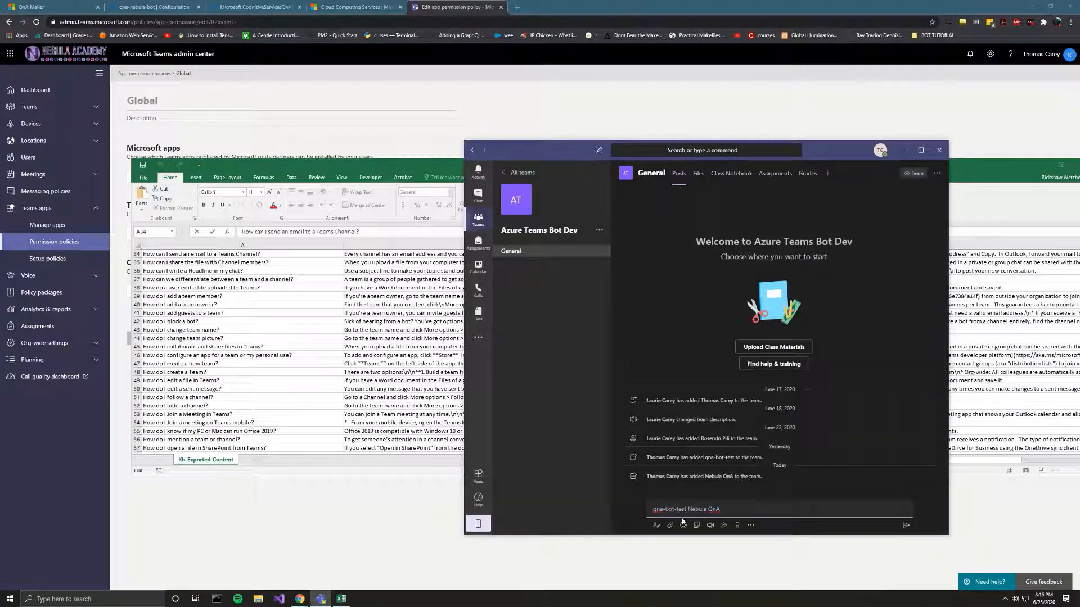
Step: Remove the qna-bot-test mention from the channel message, and ask Nebula QnA the workbook question "How can I share the file with Channel members?"
left_click_drag(685, 509, 660, 504)
key("BackSpace")
left_click(341, 599)
left_click(205, 262)
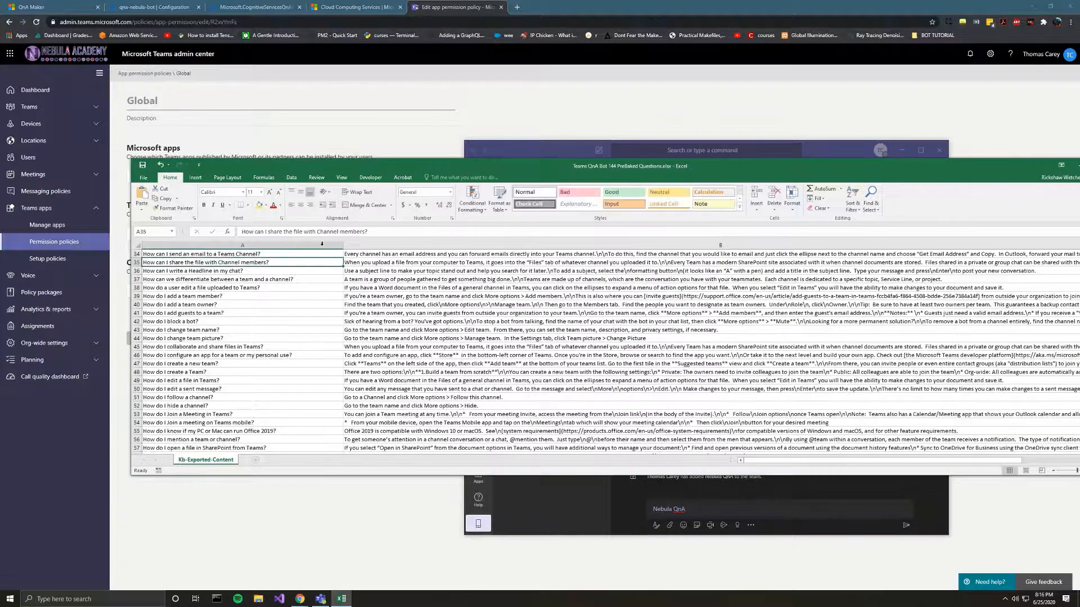
left_click_drag(367, 231, 241, 233)
key("ctrl+c")
key("alt+Tab")
key("ctrl+v")
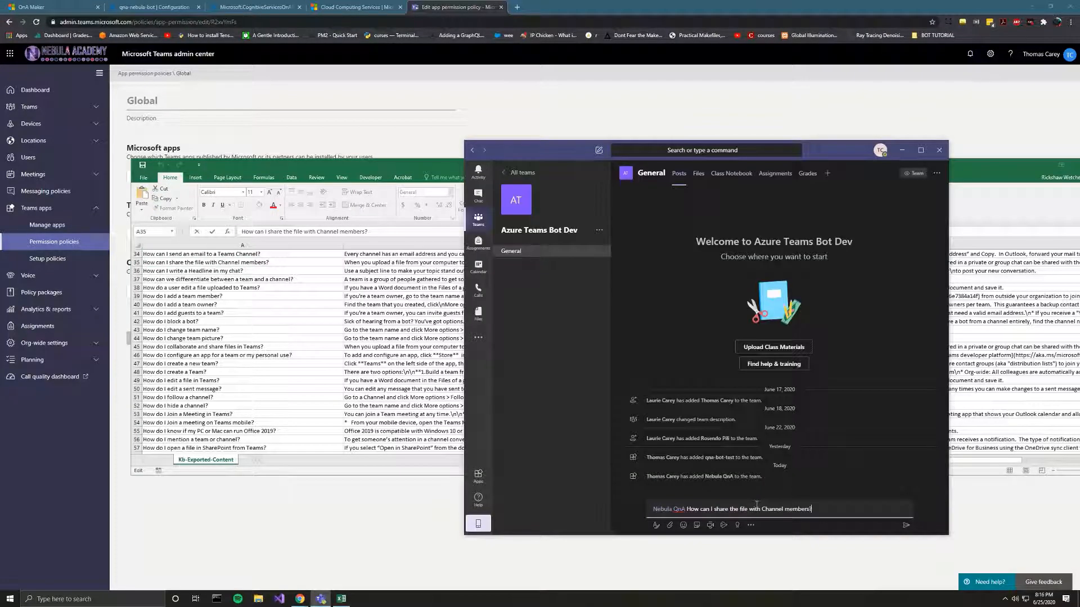
key("Return")
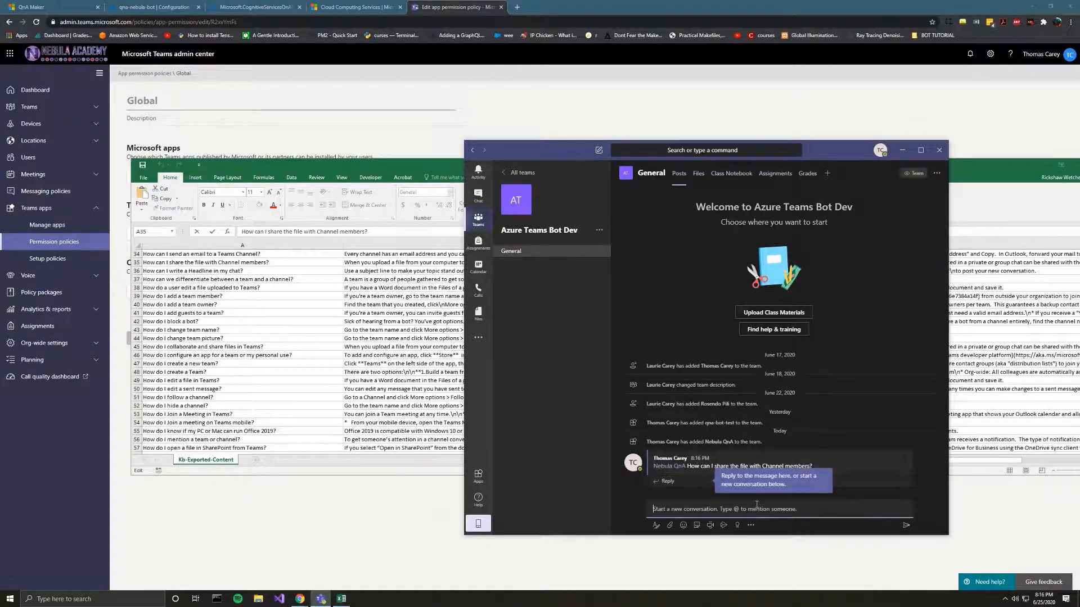
left_click(950, 399)
left_click(894, 498)
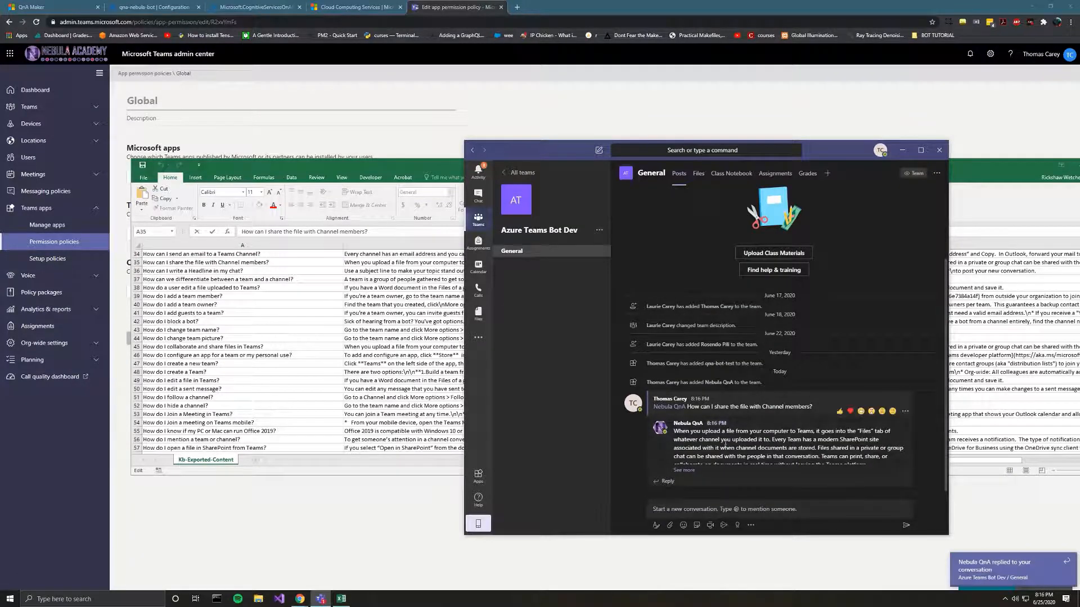
Step: Reopen the personal Nebula QnA chat from the list of added apps
left_click_drag(561, 152, 589, 145)
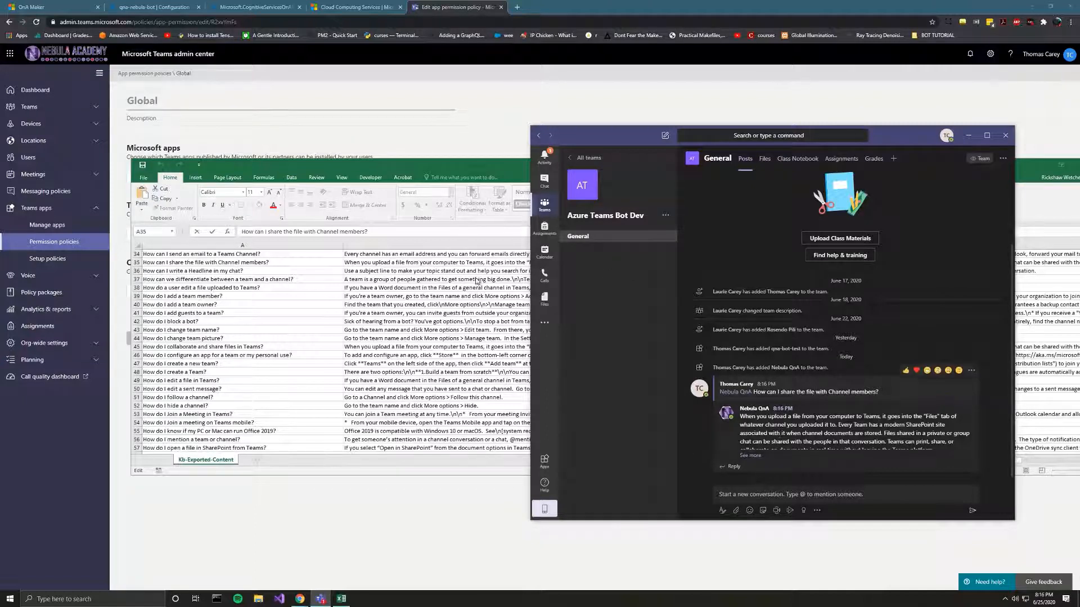
left_click(545, 323)
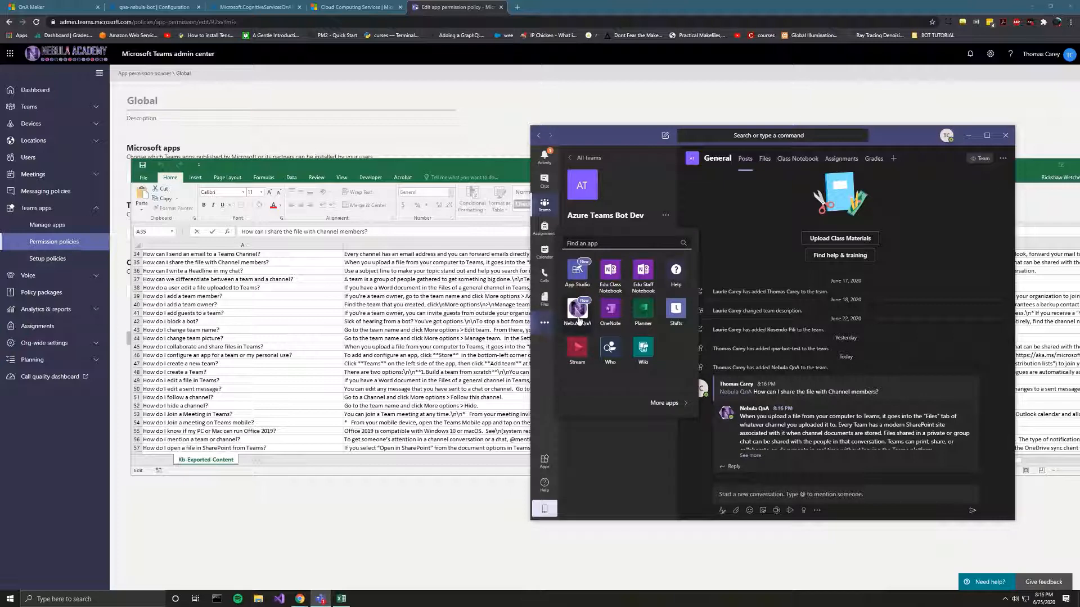
left_click(579, 318)
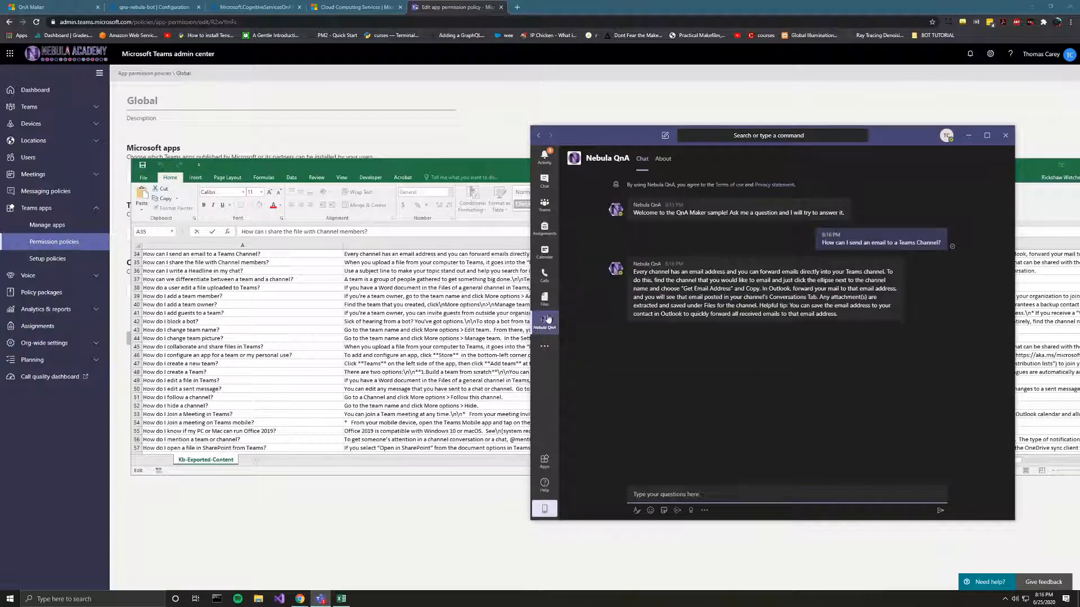
Step: Review the options for adding Nebula QnA to a team or chat in its catalog details, and close the details
left_click(544, 461)
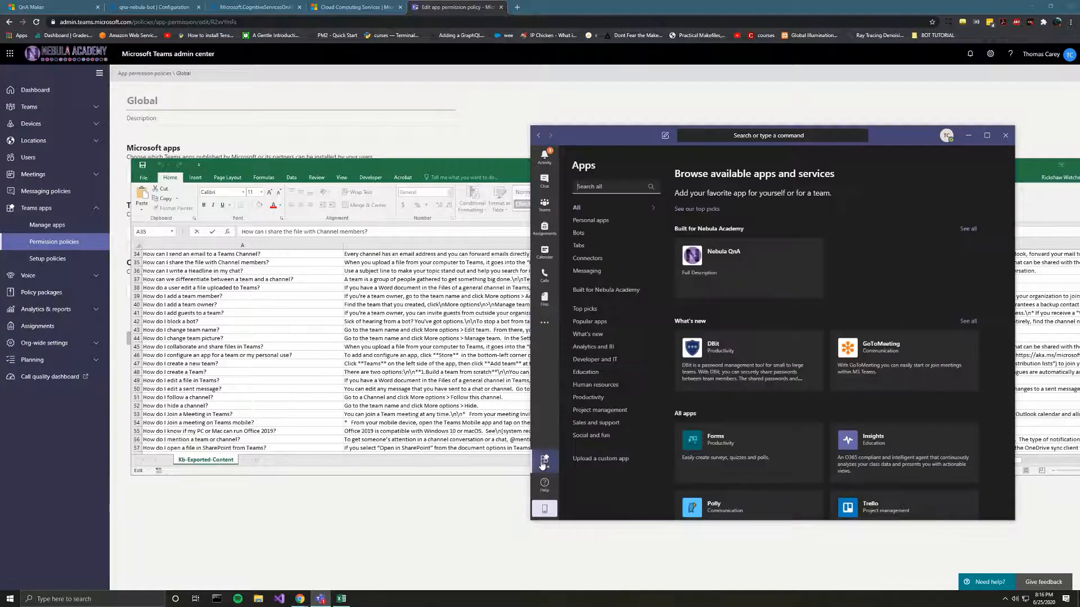
left_click(737, 252)
left_click(688, 239)
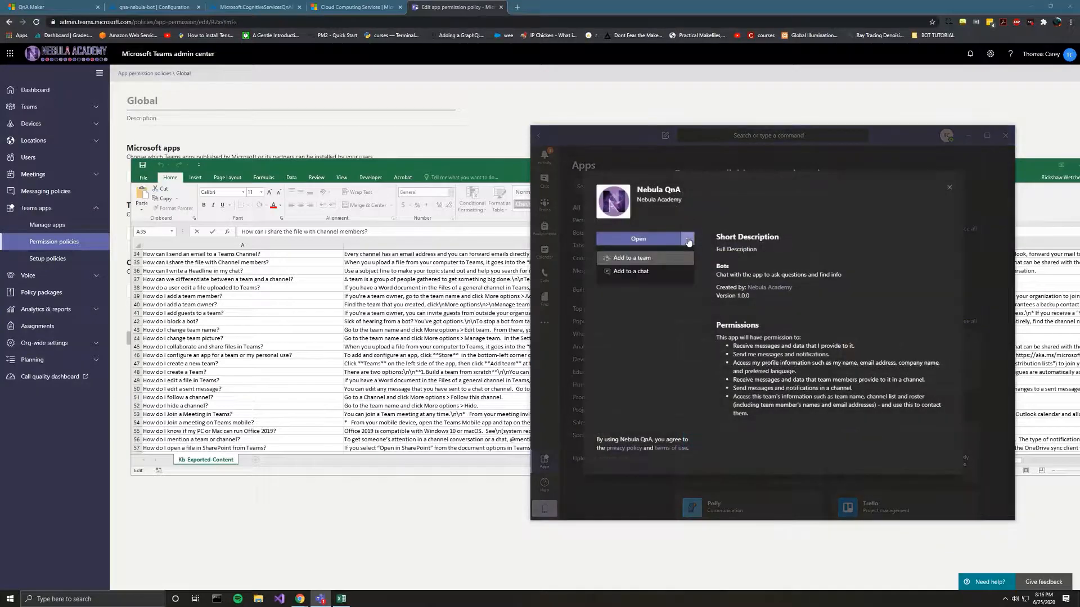
left_click(688, 240)
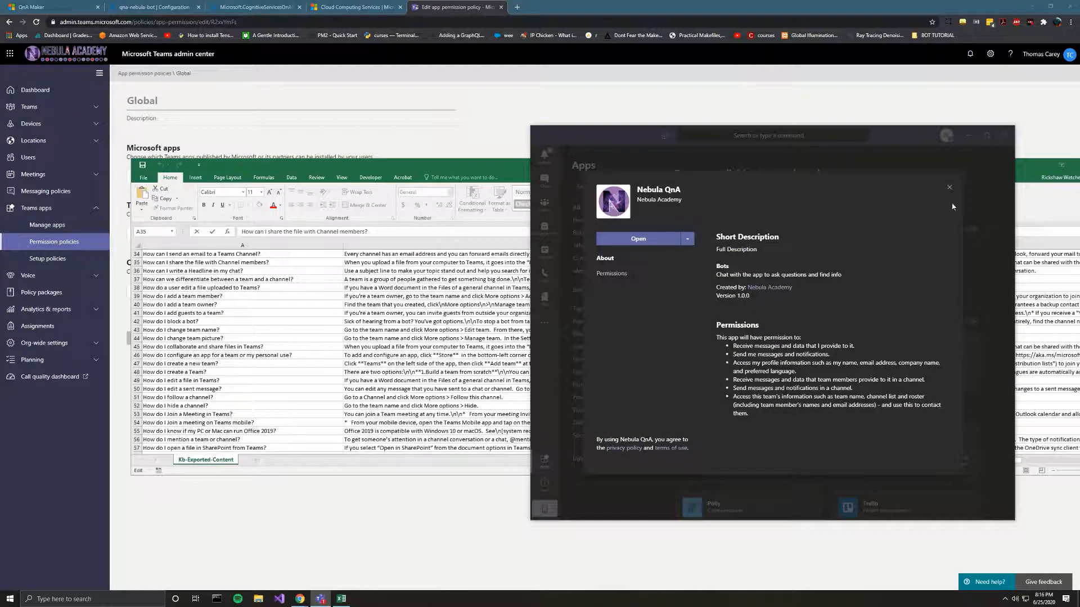
left_click(949, 187)
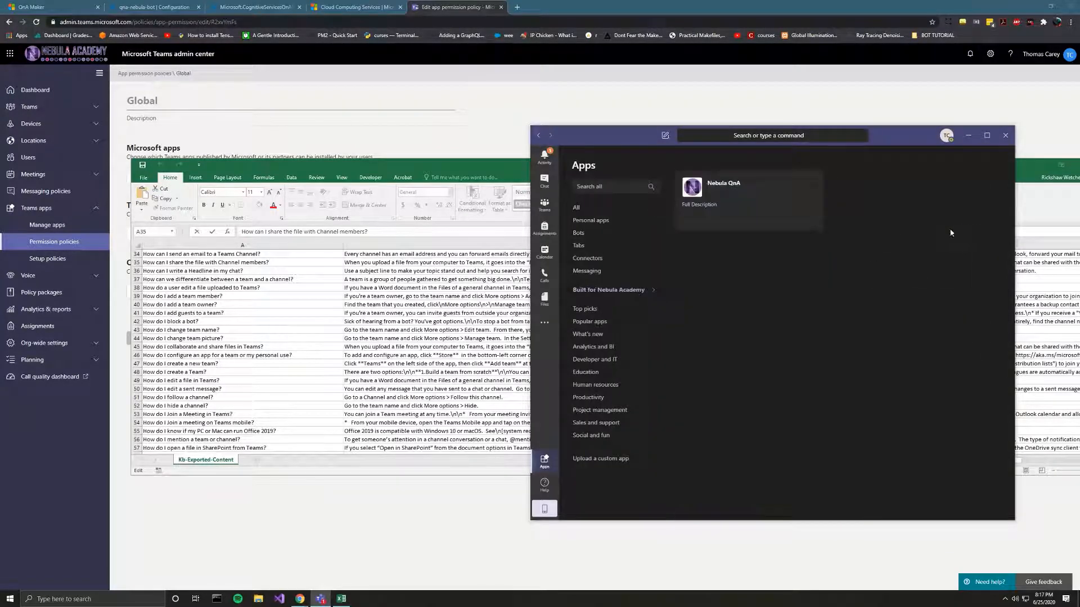
Step: Examine the delete and update options of Nebula QnA among the apps built for Nebula Academy, cancelling both
right_click(733, 199)
left_click(760, 243)
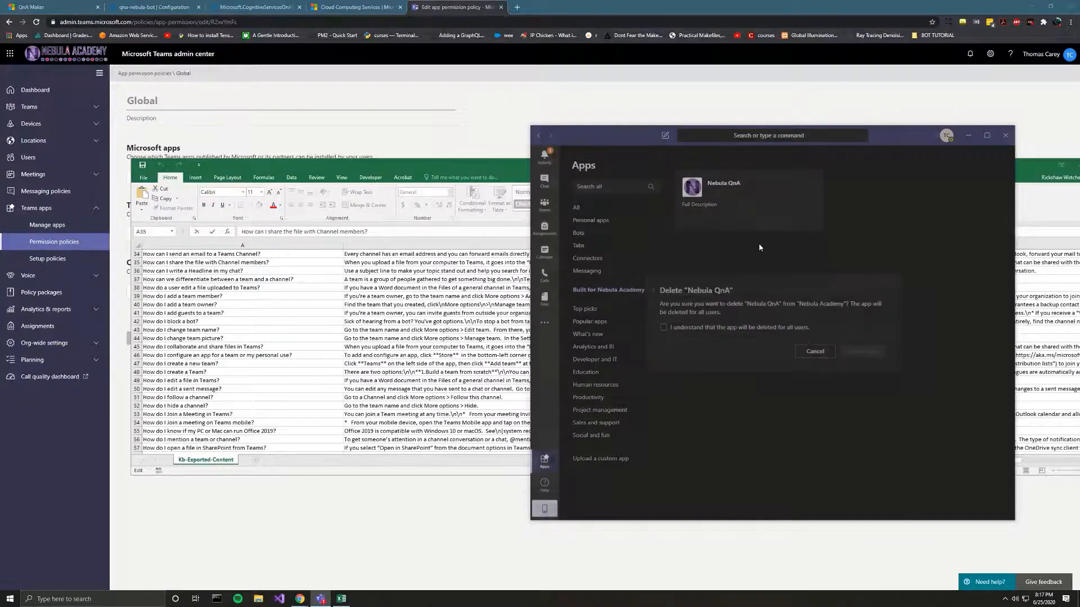
left_click(814, 351)
right_click(737, 199)
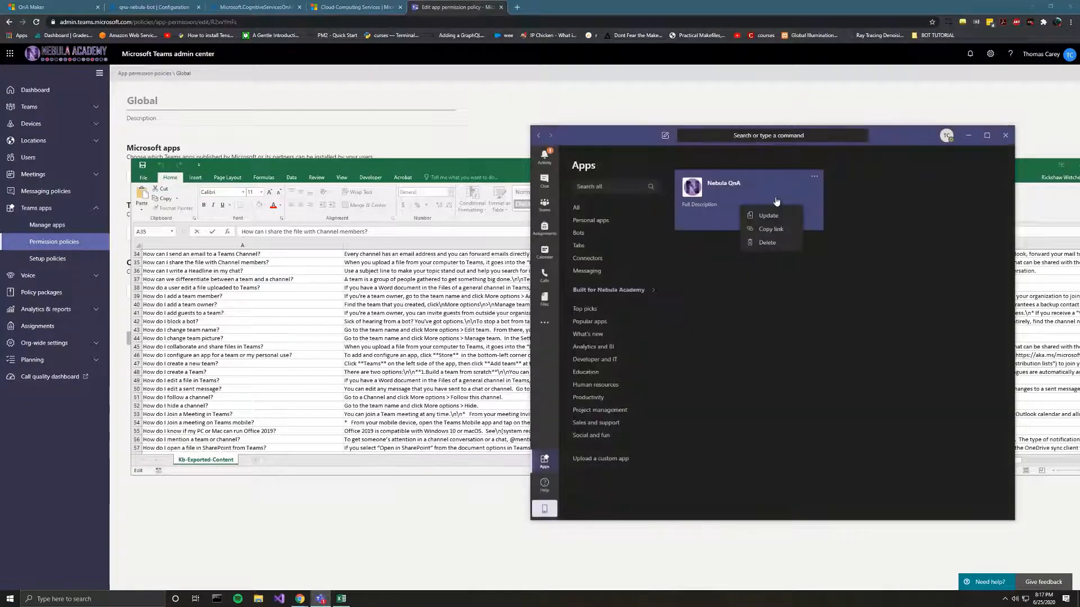
left_click(779, 215)
left_click_drag(764, 142, 521, 286)
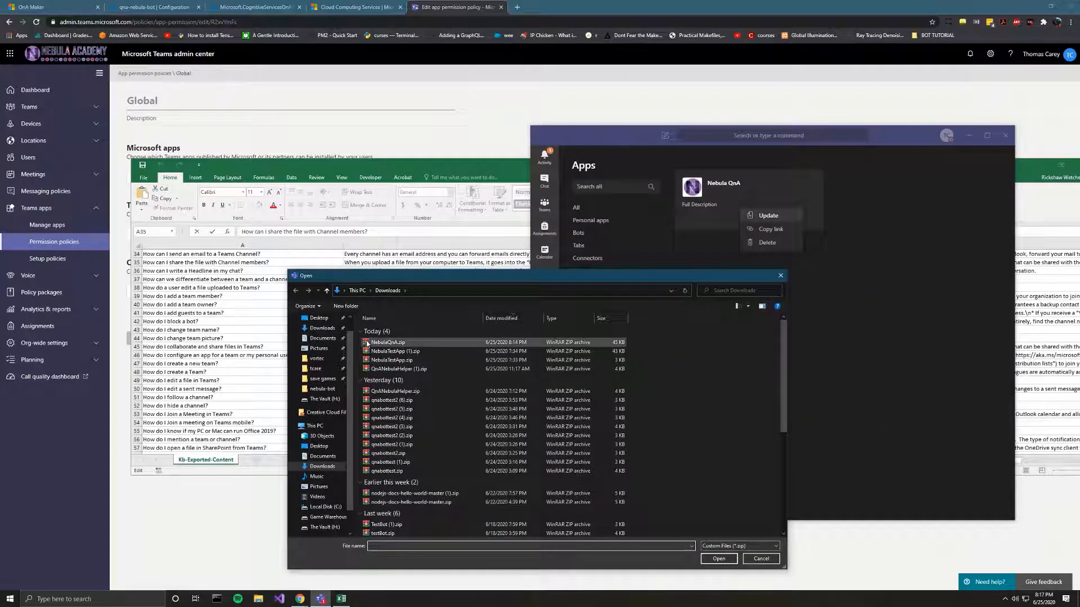
left_click(781, 276)
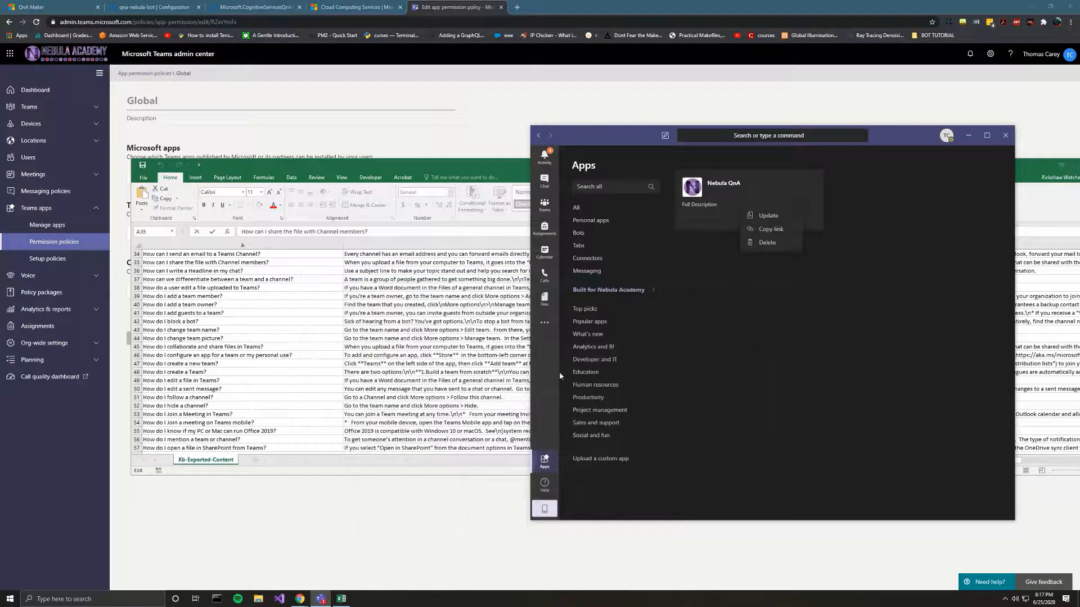
Step: Open the Nebula QnA app in App Studio and download its package from the test and distribute options
left_click(544, 323)
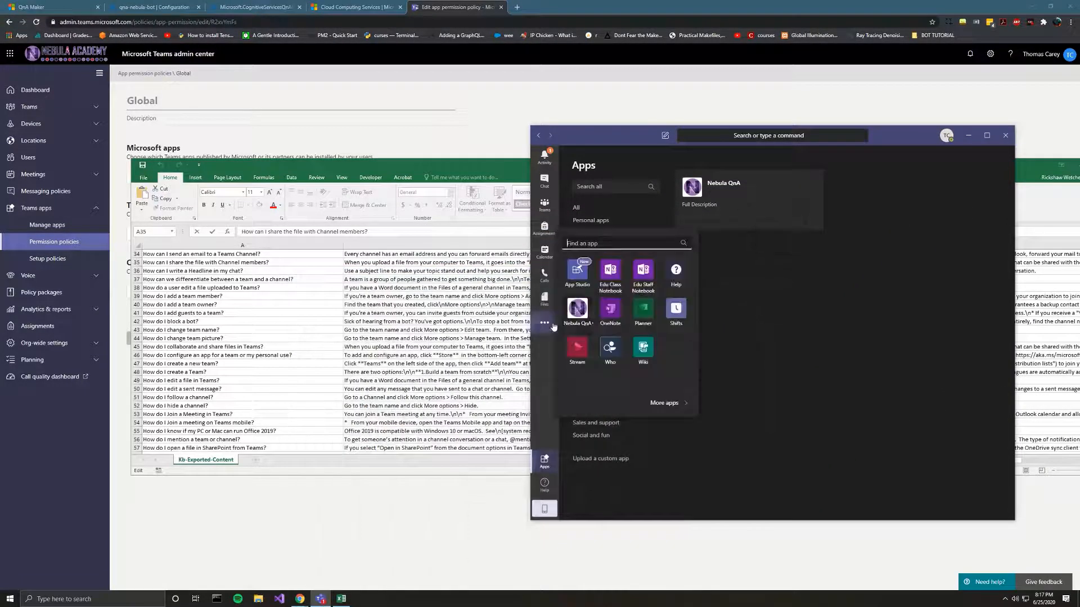
left_click(577, 272)
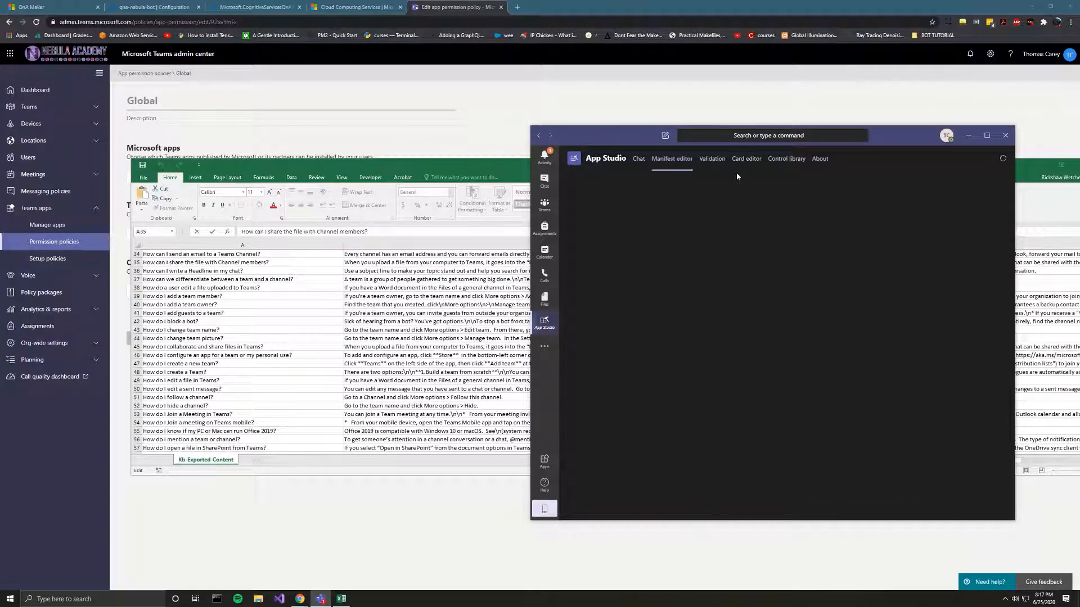
left_click(619, 267)
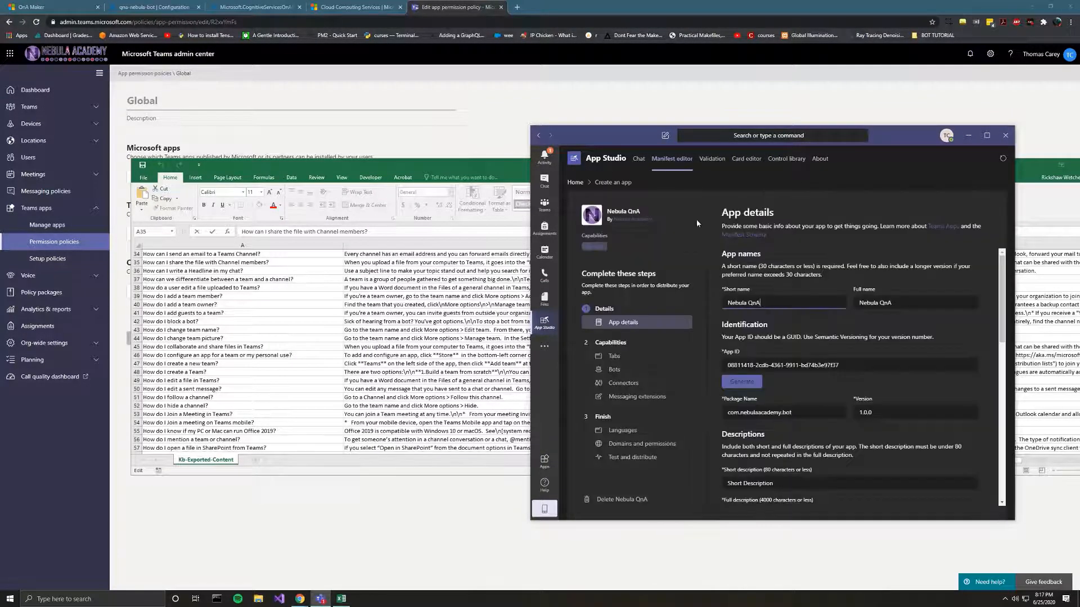
scroll(941, 421, "down", 5)
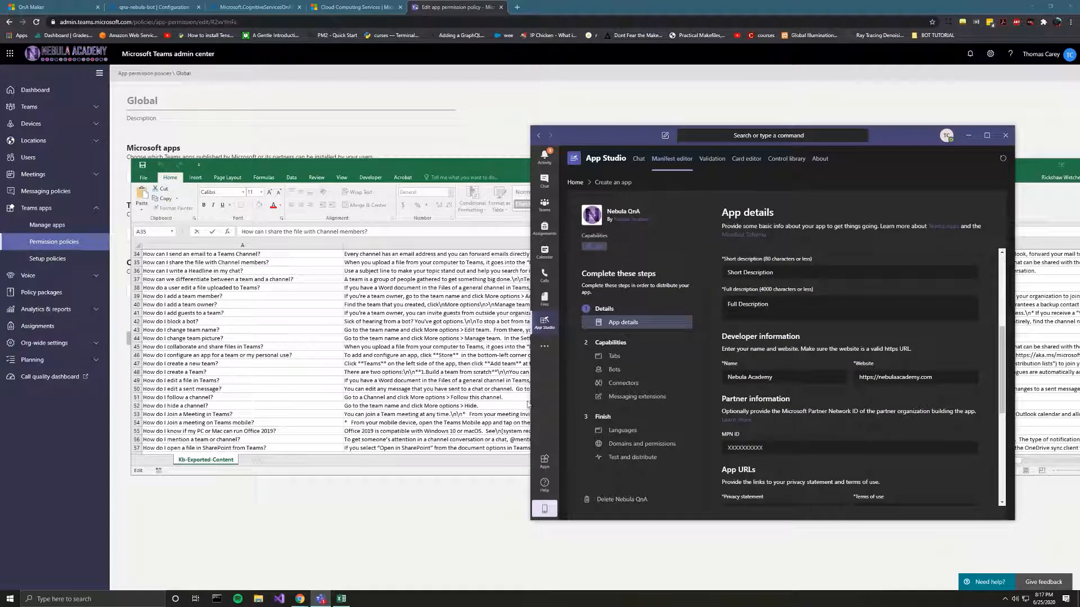
left_click(622, 458)
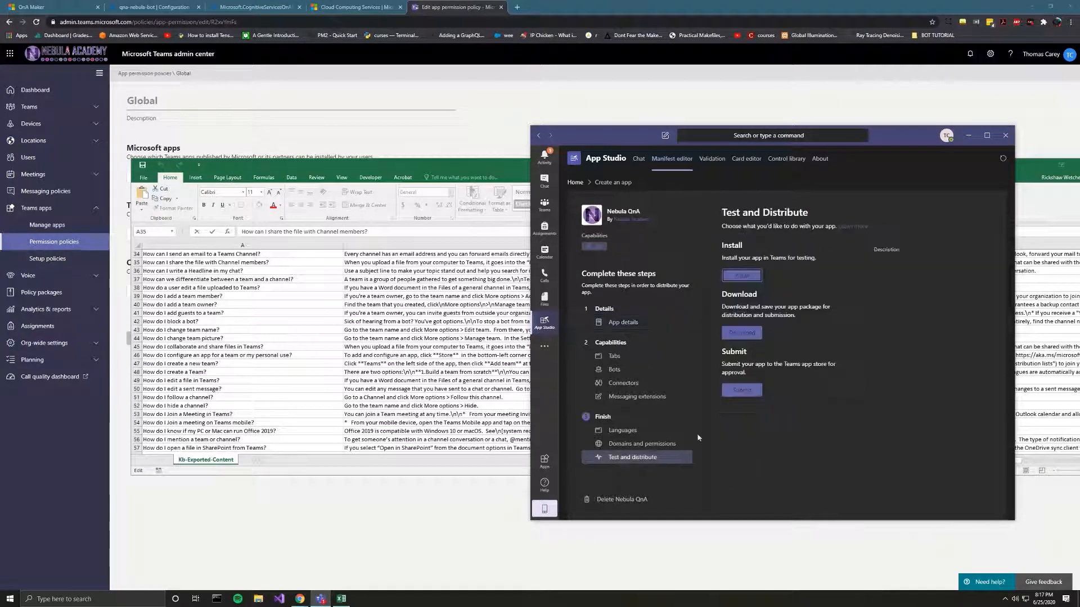
left_click(742, 332)
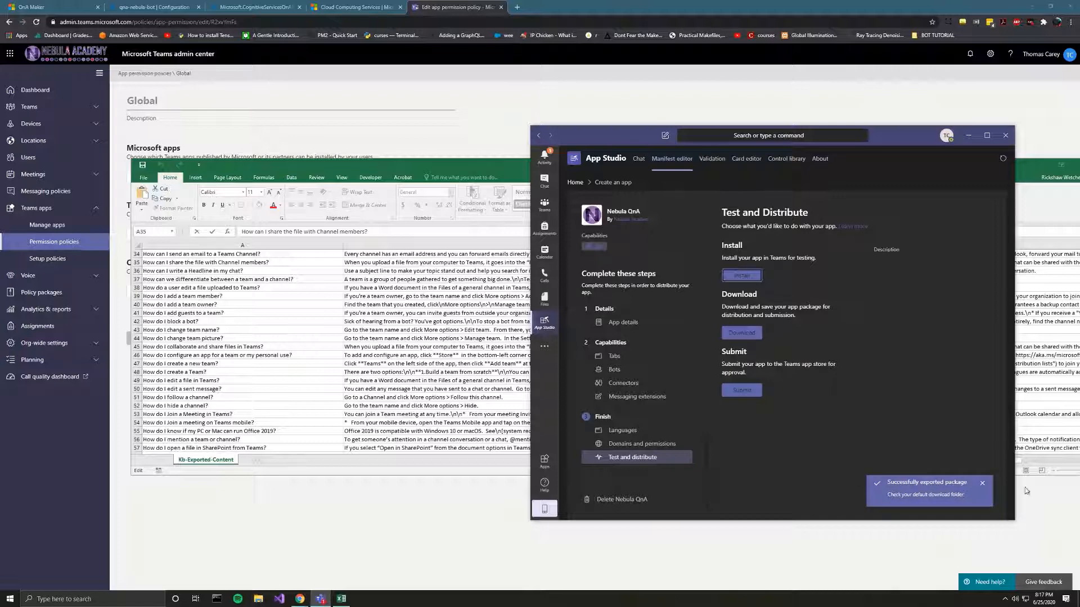
Step: Try to update Nebula QnA among the apps built for Nebula Academy with the package NebulaQnA (1).zip
left_click(544, 461)
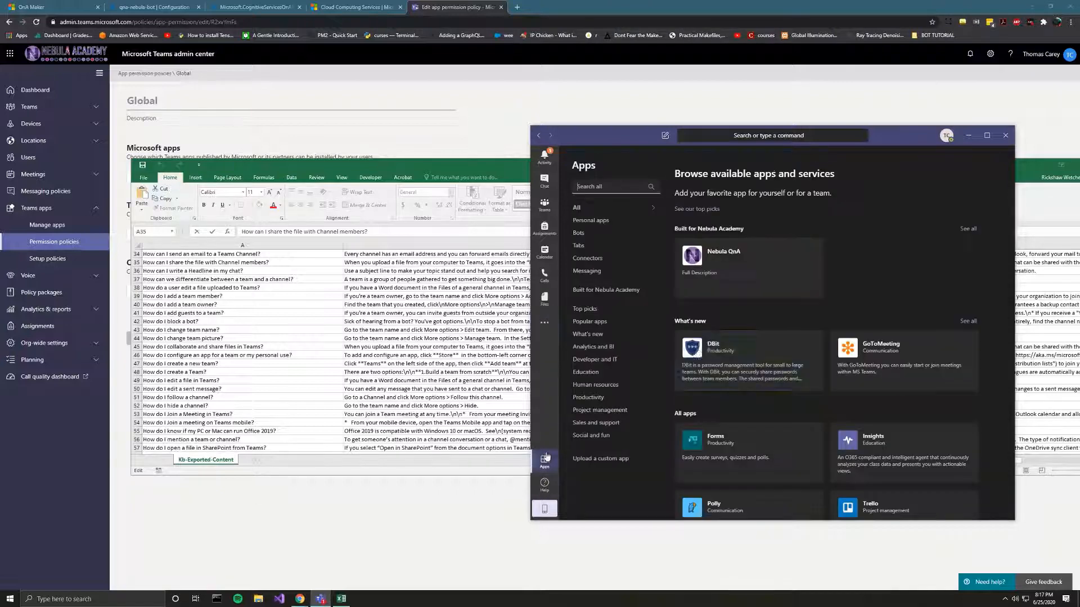
left_click(725, 268)
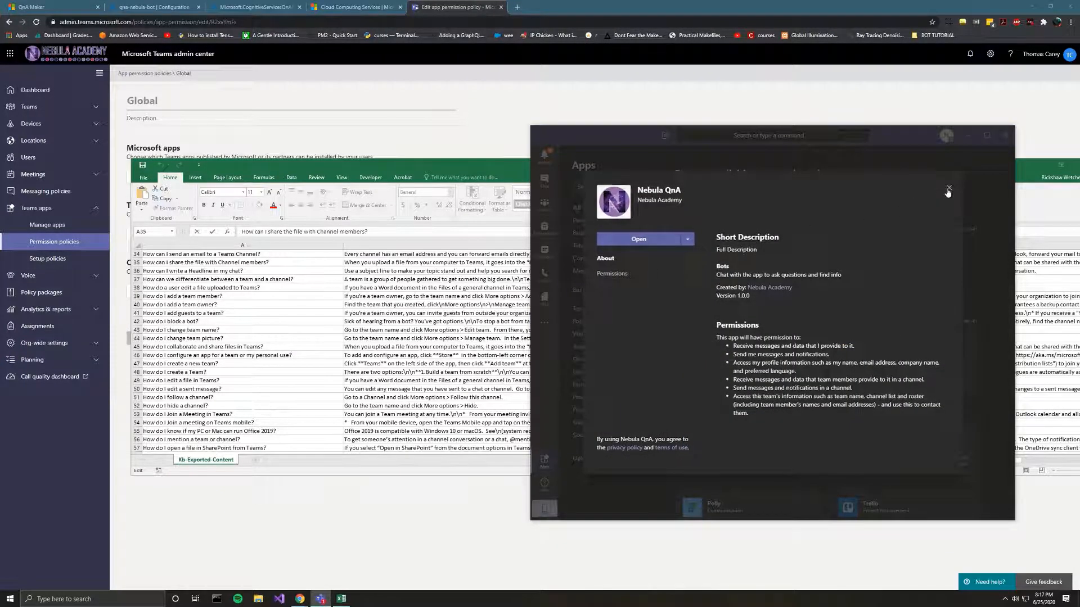
left_click(949, 187)
left_click(962, 231)
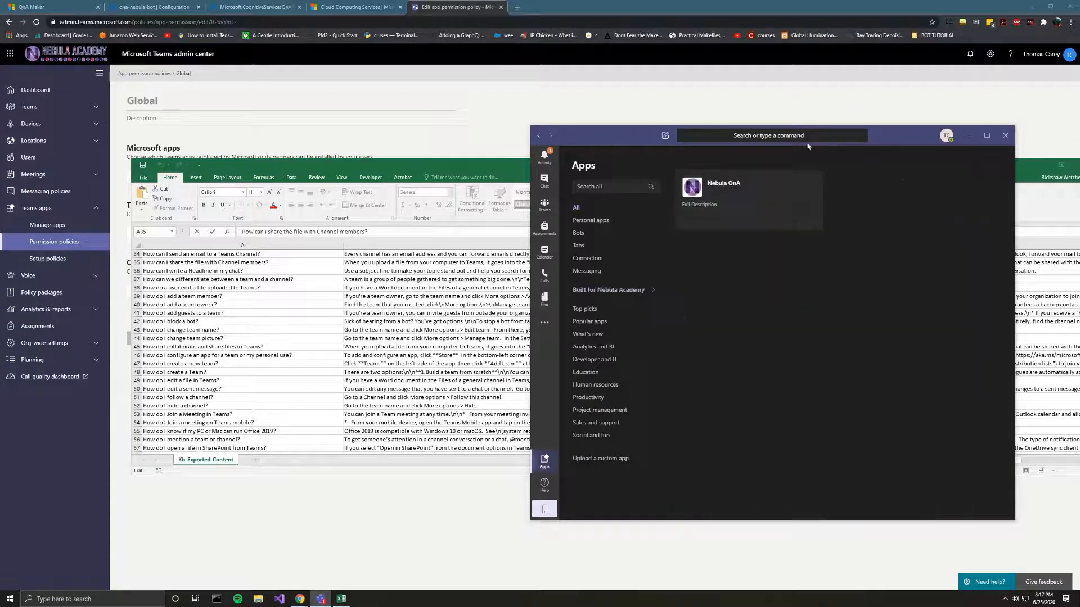
right_click(744, 199)
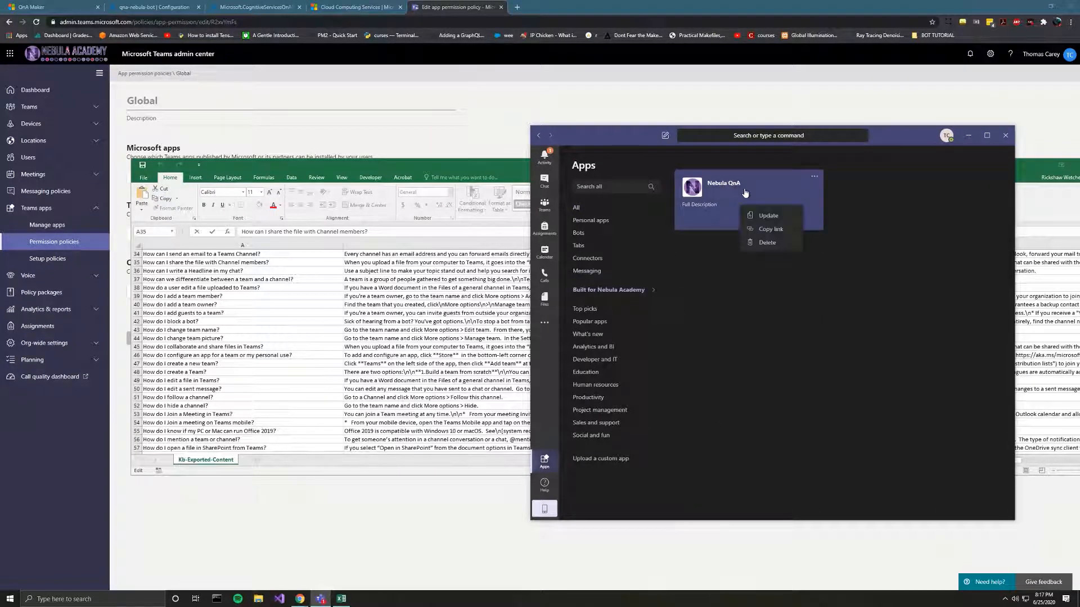
left_click(768, 215)
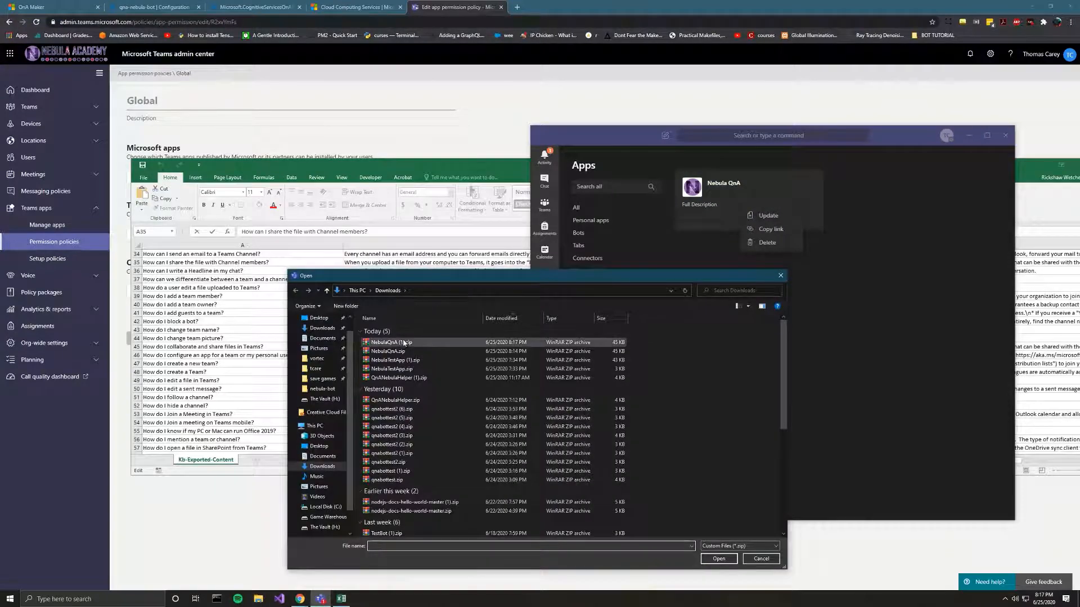
left_click(402, 343)
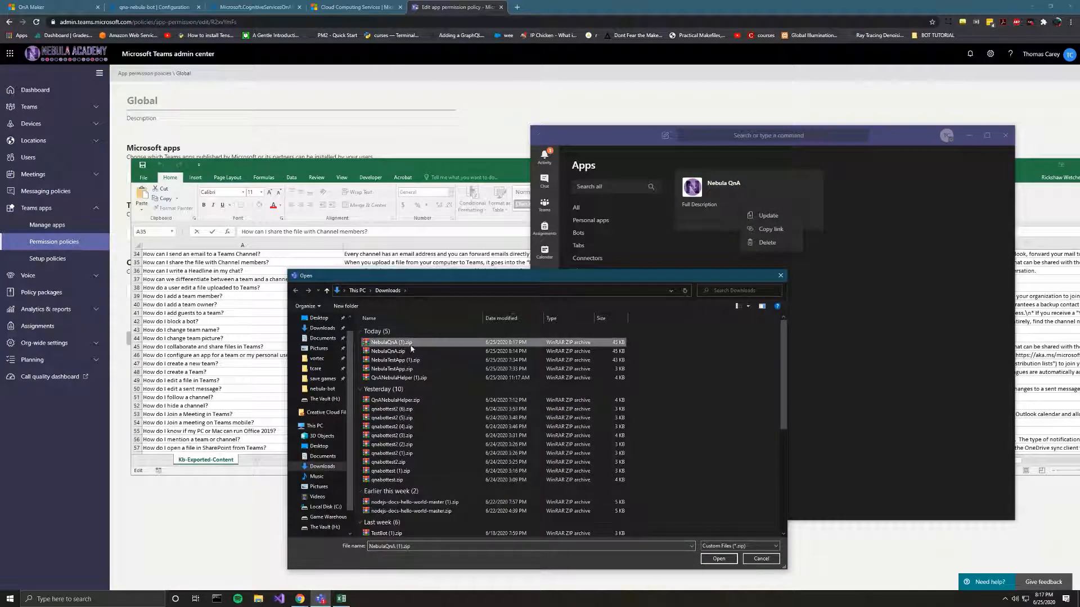
double_click(412, 344)
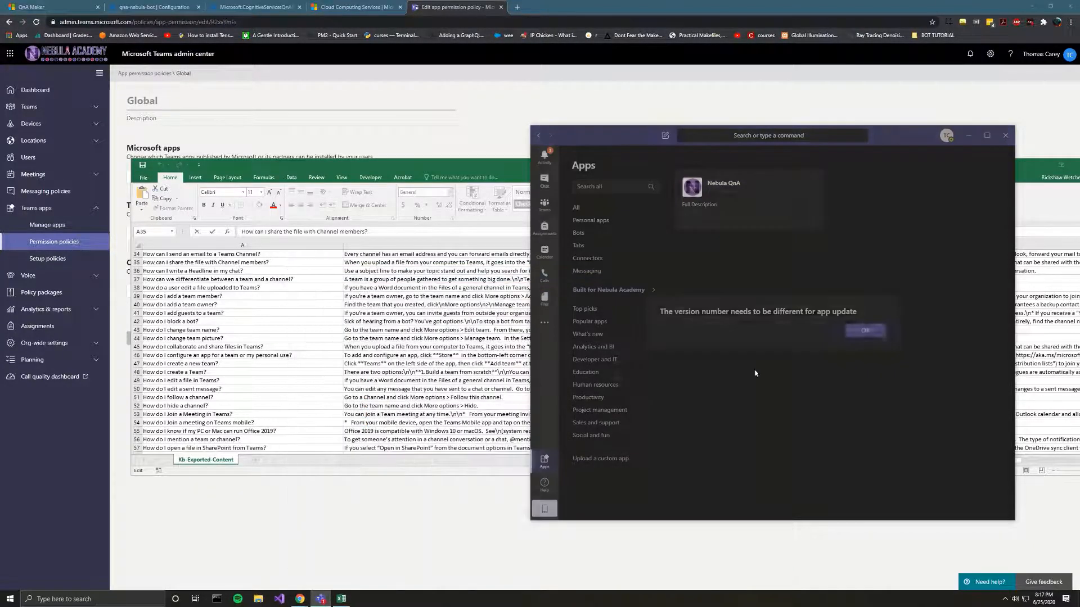
left_click(872, 332)
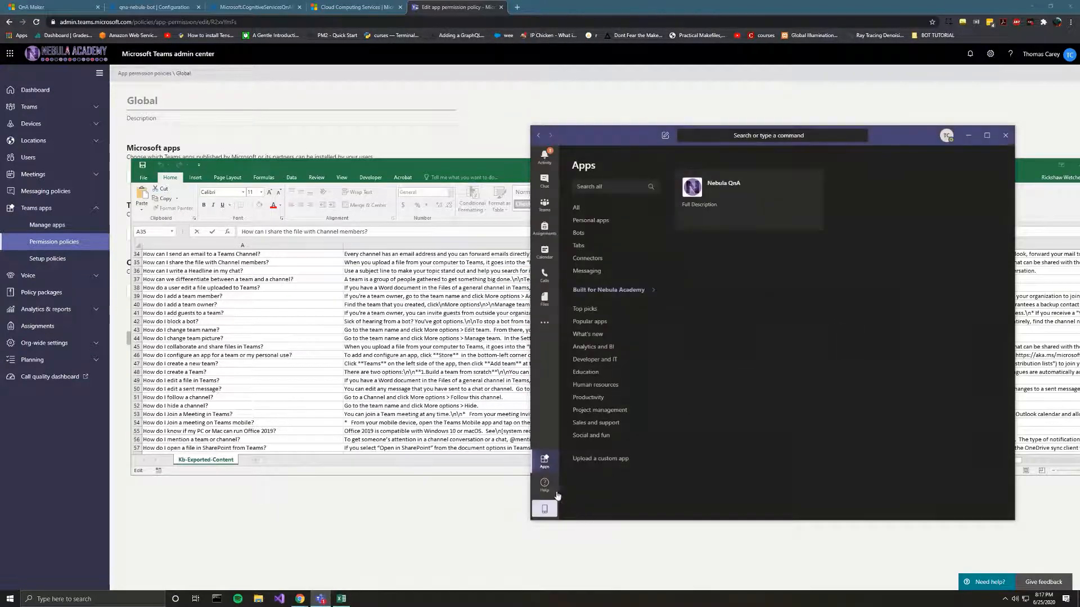
Step: Reopen Nebula QnA's app details in App Studio, set the version to 1.0.1, and review the remaining details down to the branding
left_click(544, 322)
left_click(591, 278)
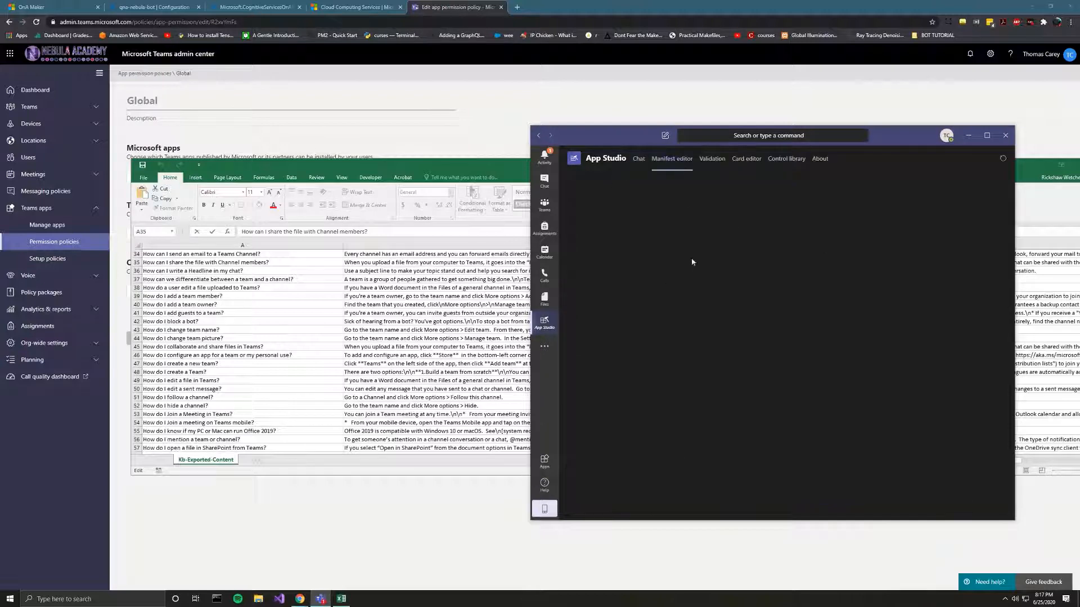
left_click(787, 207)
scroll(832, 322, "down", 3)
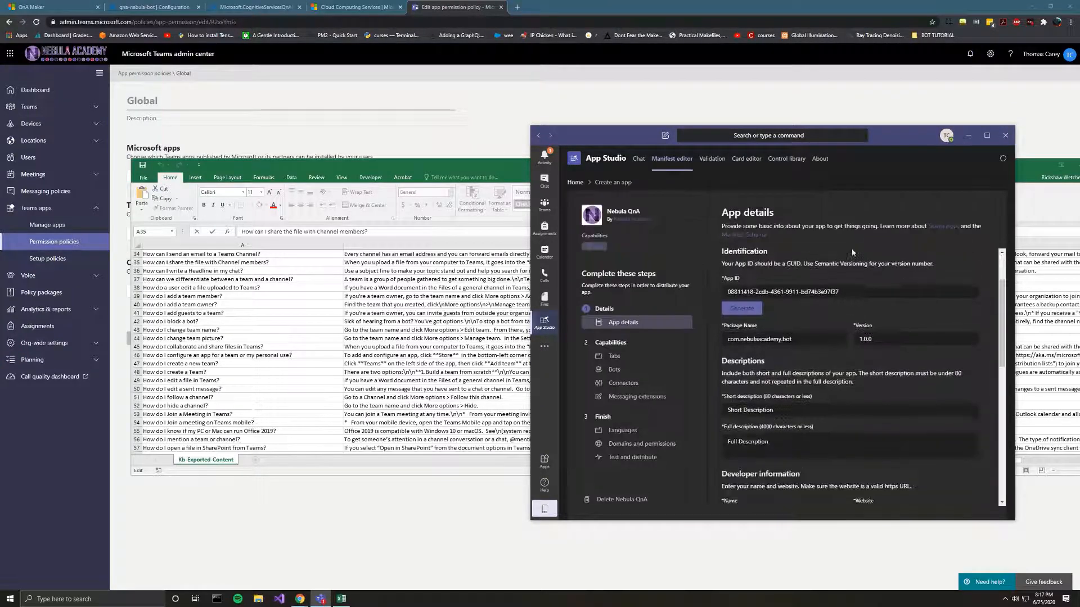
left_click(924, 329)
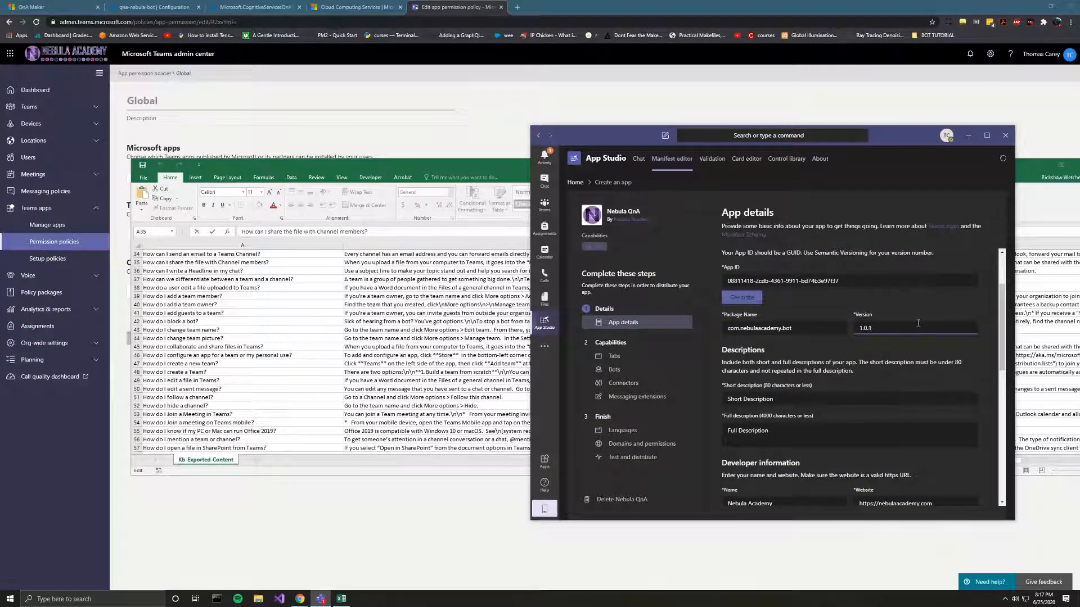
left_click(895, 303)
scroll(779, 348, "up", 2)
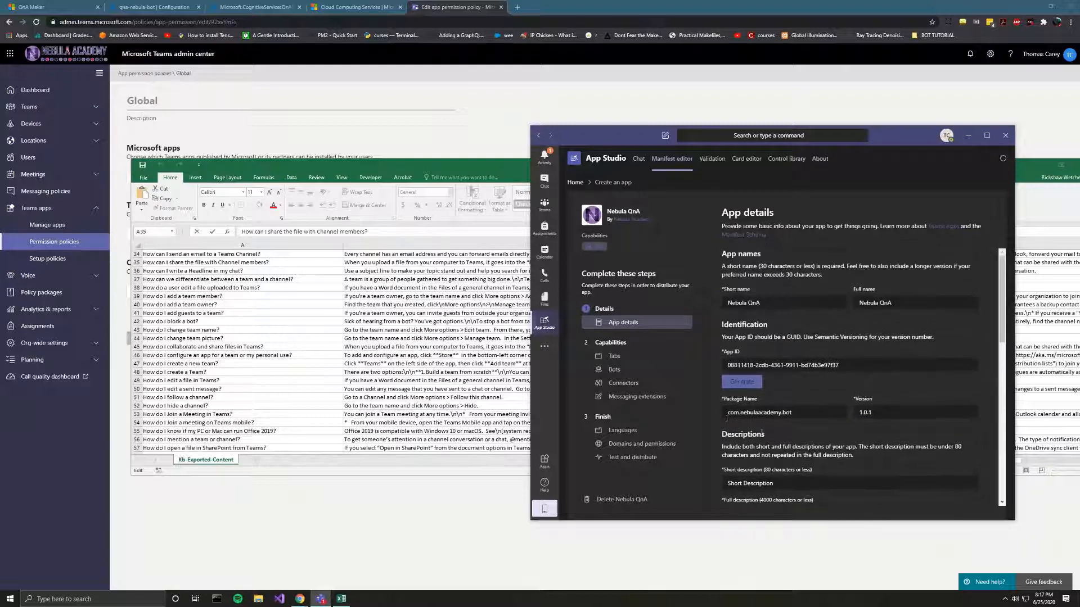
scroll(884, 380, "down", 8)
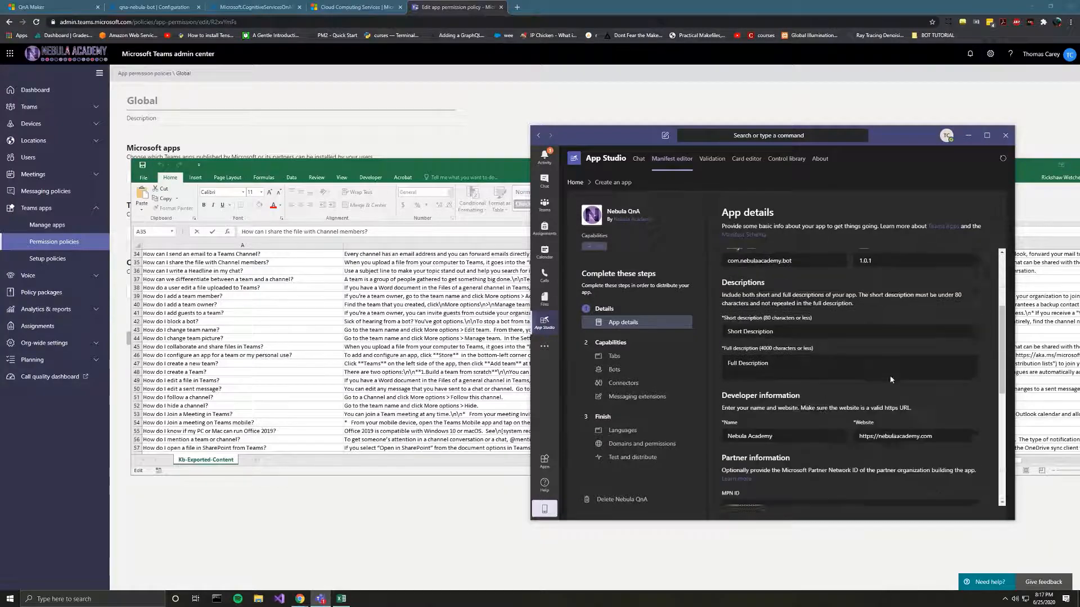
scroll(885, 377, "down", 1)
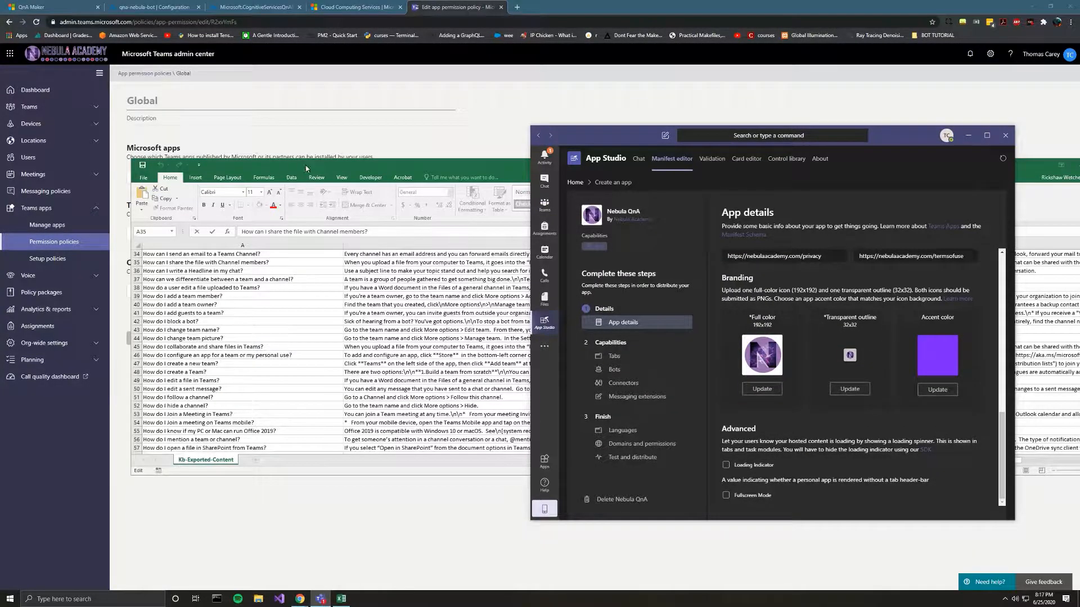
Step: Bring the questions workbook into view and copy the question "How do I add a team member?" from cell A39
left_click_drag(306, 169, 283, 196)
left_click_drag(949, 209, 839, 221)
left_click_drag(996, 257, 979, 315)
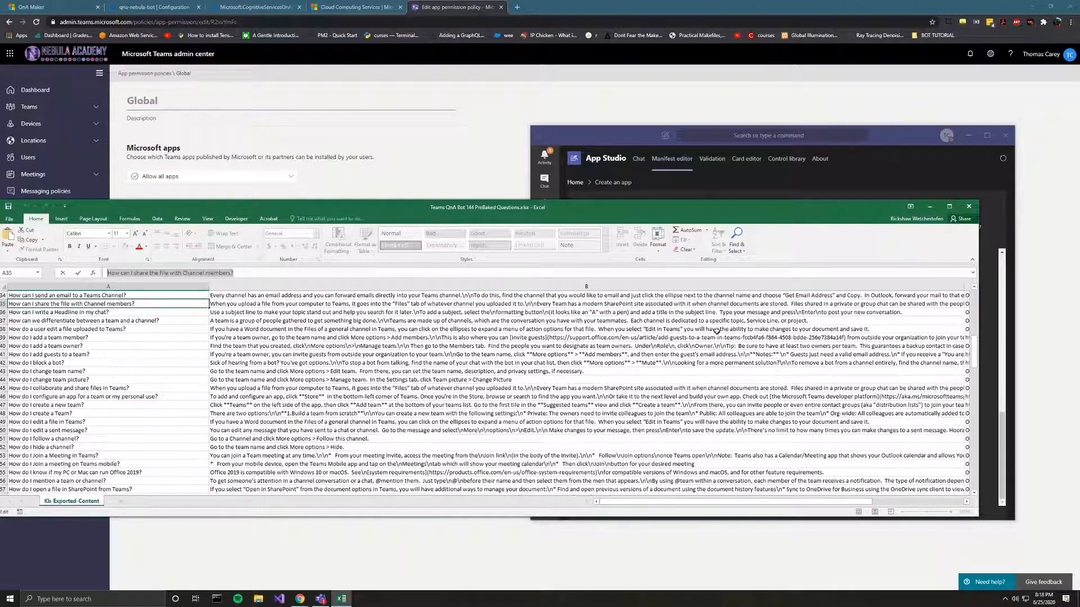
left_click(96, 338)
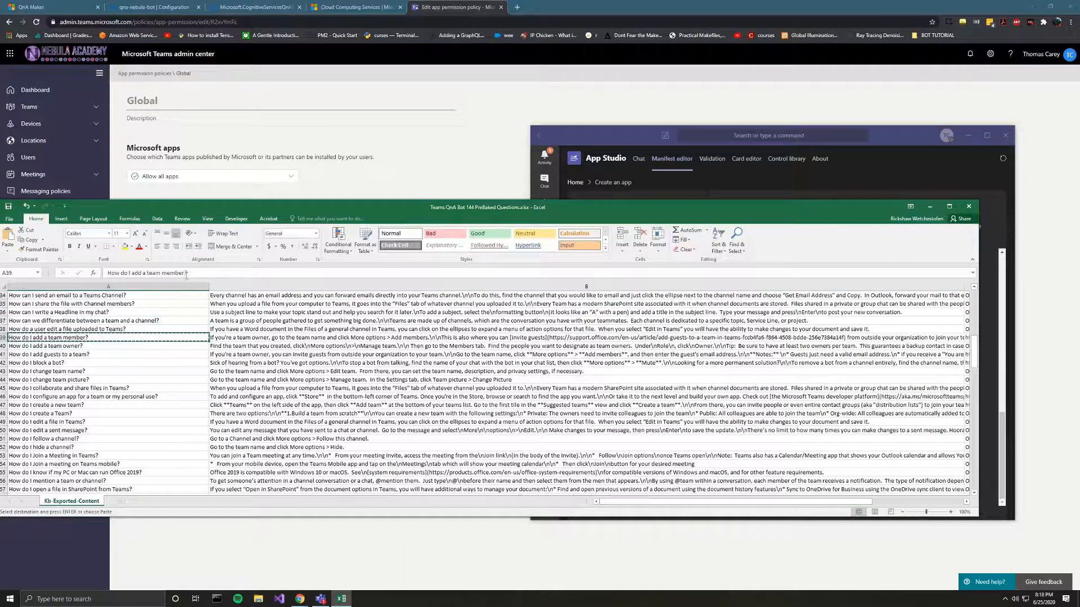
key("ctrl+a")
key("ctrl+c")
left_click(188, 273)
left_click_drag(193, 271, 99, 275)
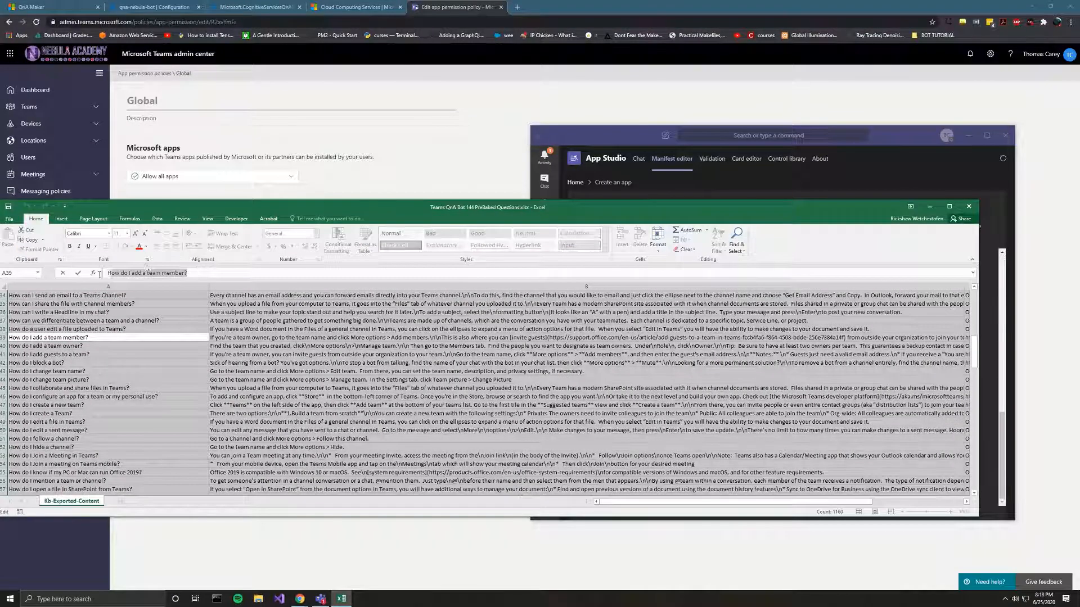
Step: Mention Nebula QnA in the General channel of Azure Teams Bot Dev and ask it "How do I add a team member?"
left_click(645, 145)
left_click(544, 205)
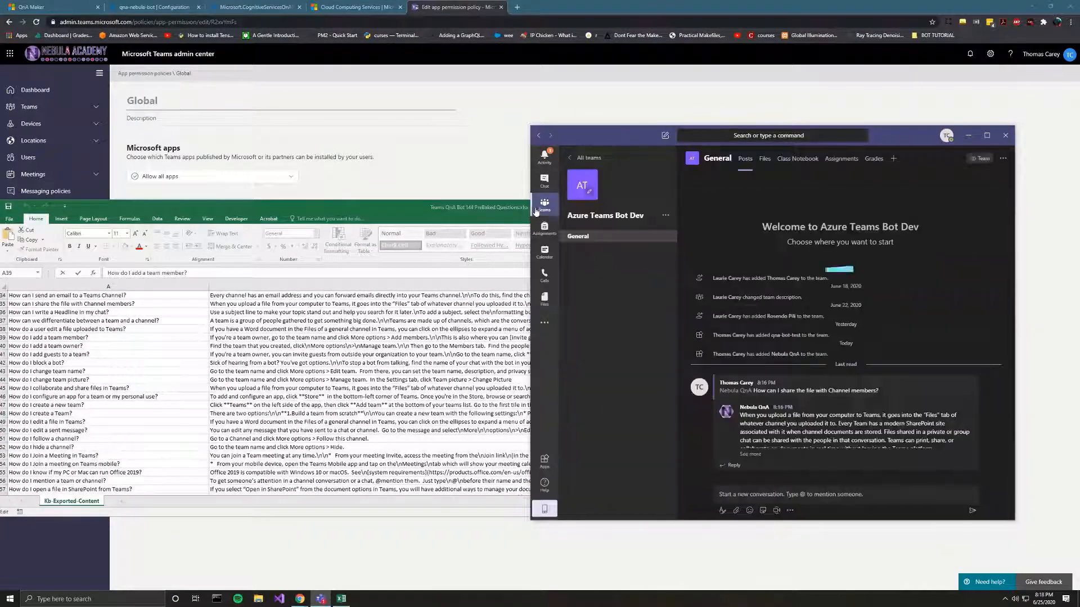
left_click(755, 493)
type("@")
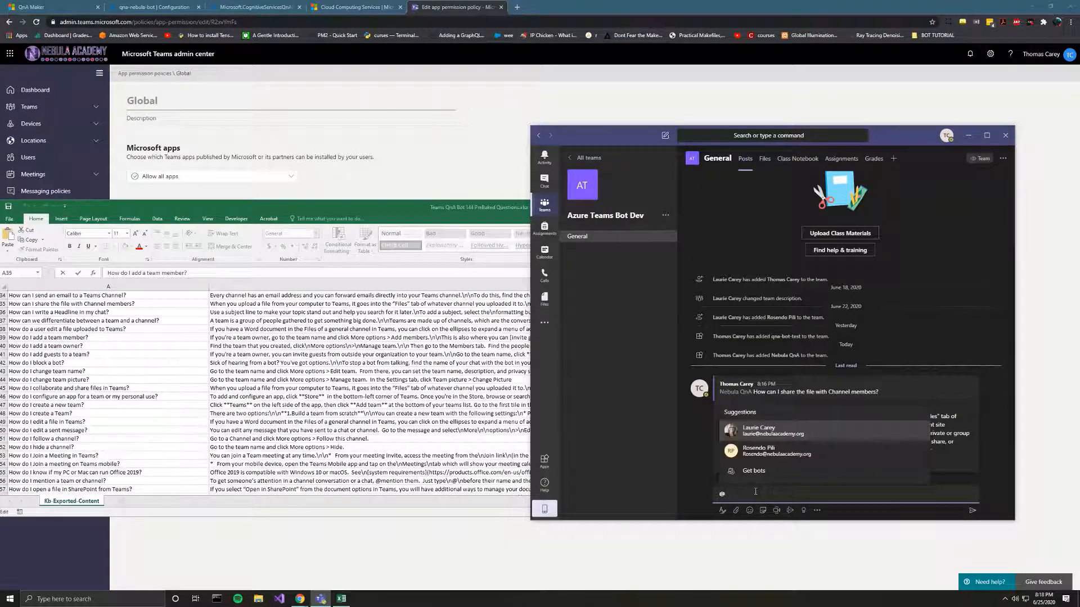
type("Nebula")
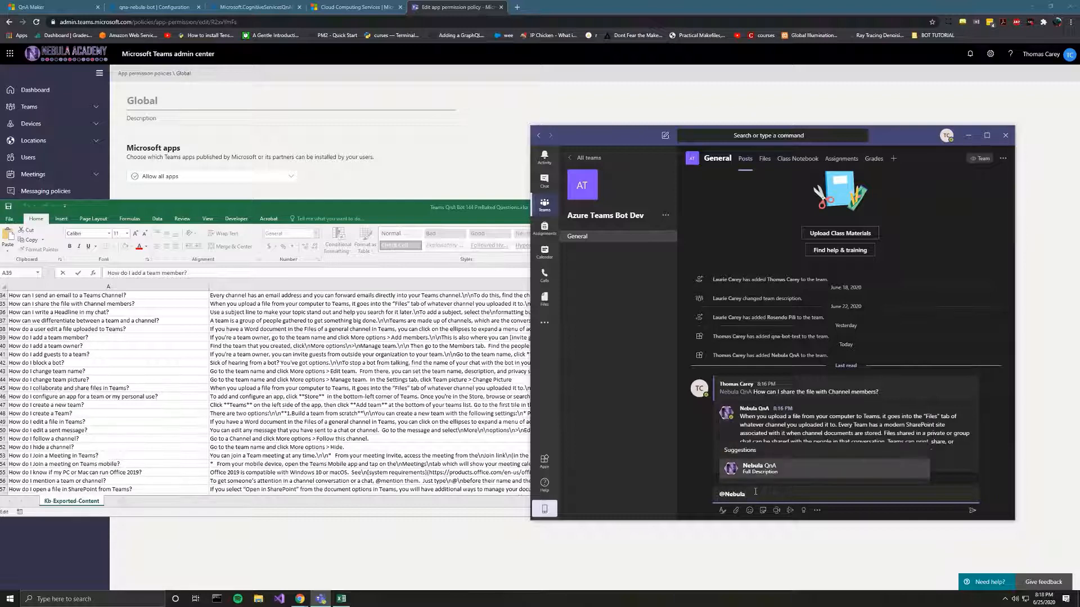
left_click(771, 474)
key("ctrl+v")
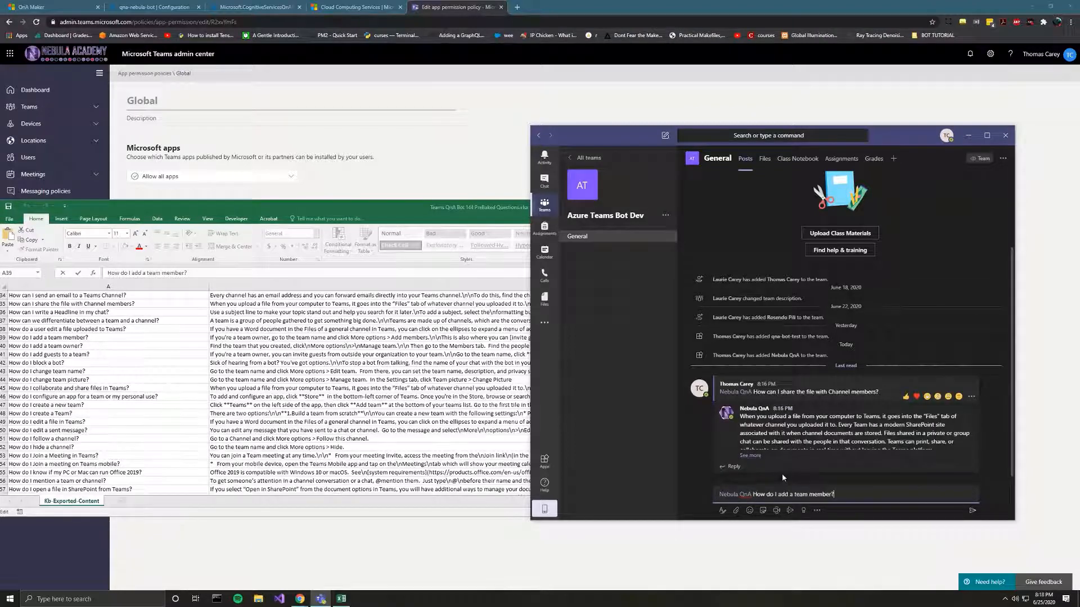
key("Return")
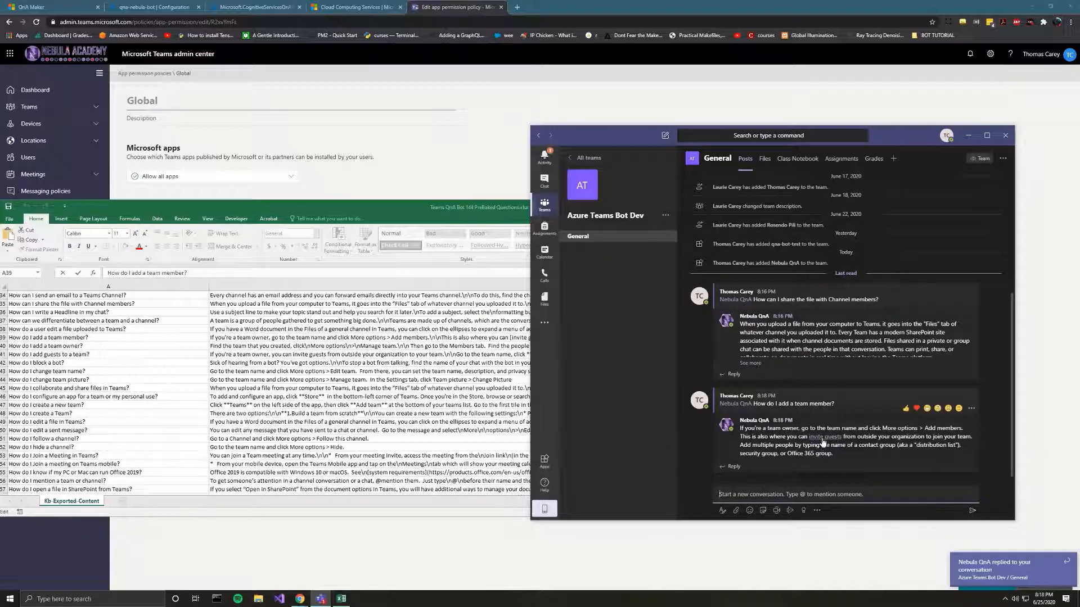
Step: Examine how the "invite guests" link is written in the workbook's answer to the team member question, and put the workbook away
left_click_drag(168, 207, 184, 189)
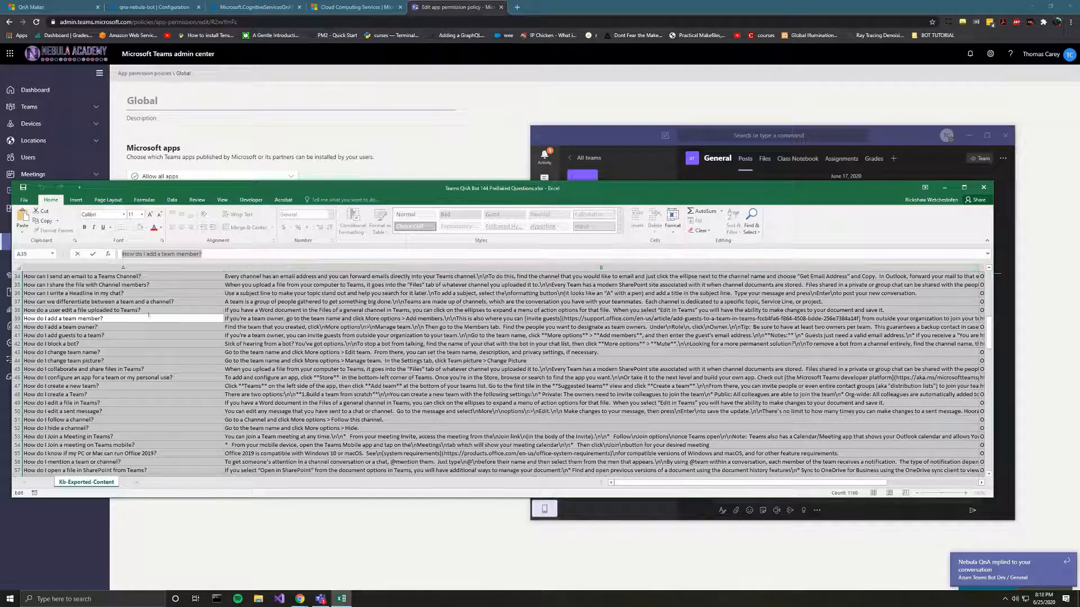
left_click(558, 319)
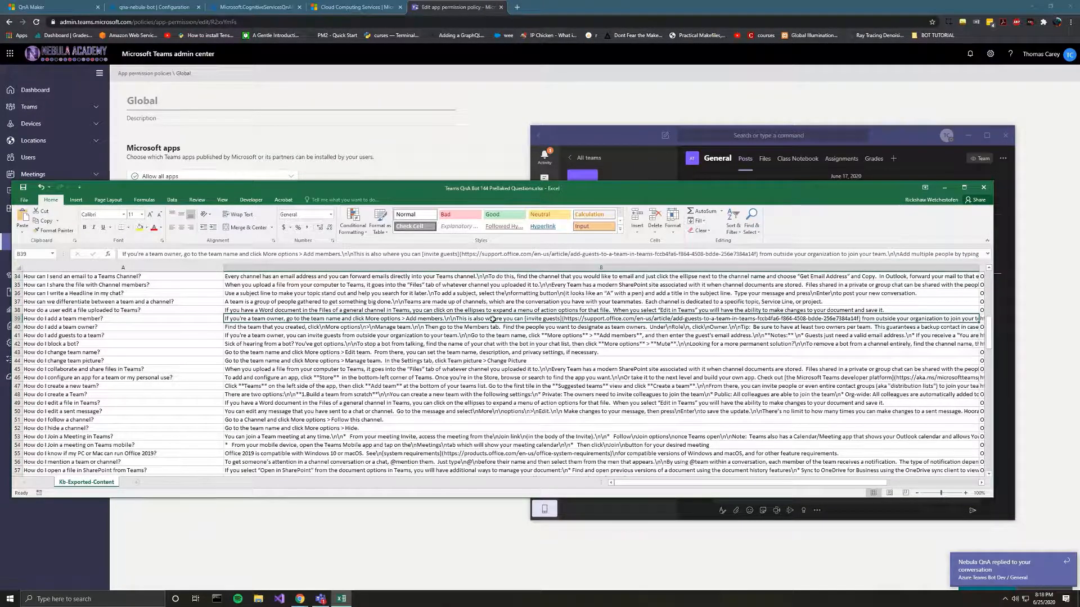
double_click(524, 319)
left_click_drag(524, 318, 860, 319)
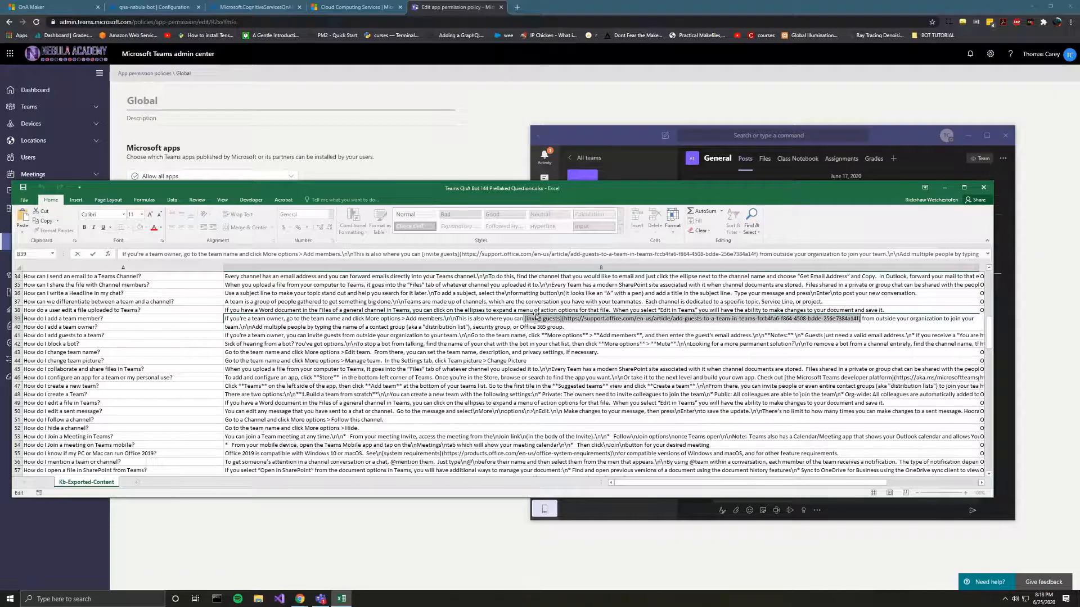
left_click_drag(562, 319, 862, 320)
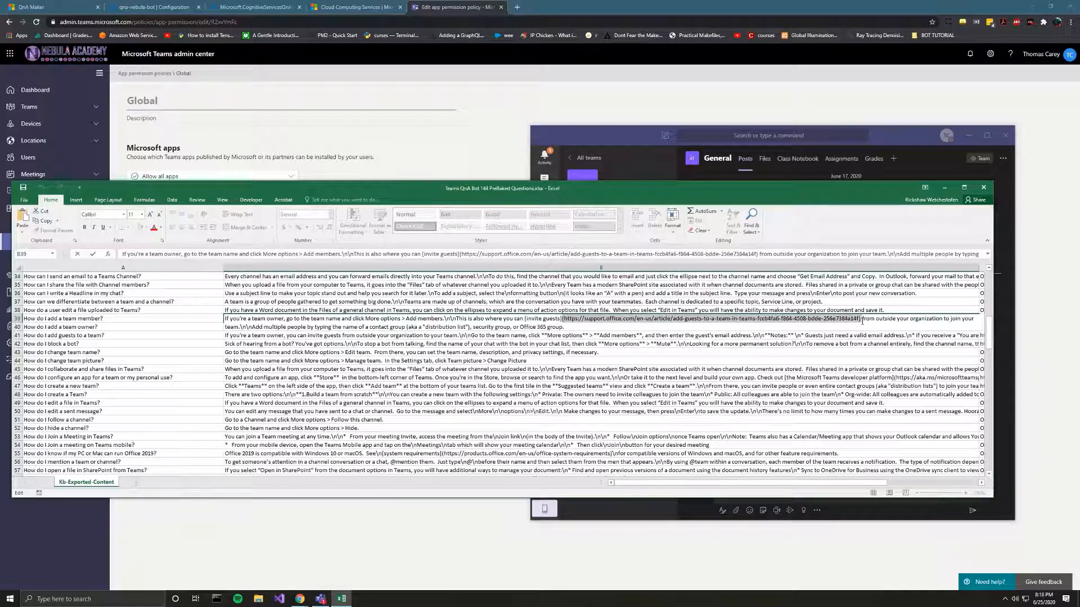
left_click(945, 189)
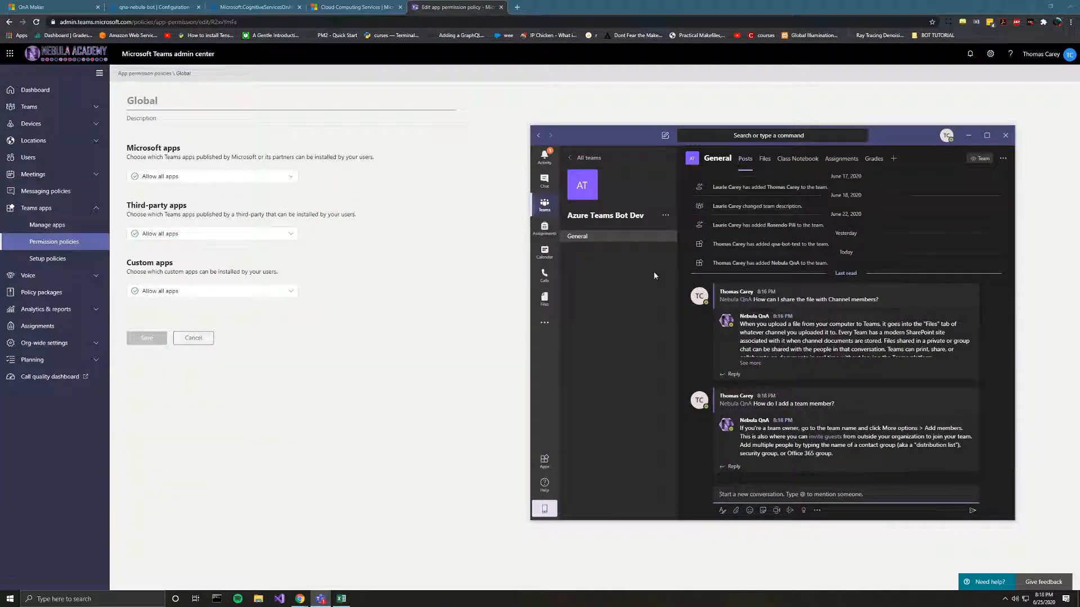
Step: Reopen the qna-nebula-kb knowledge base in QnA Maker and look through the question and answer pairs on its first page
left_click(72, 6)
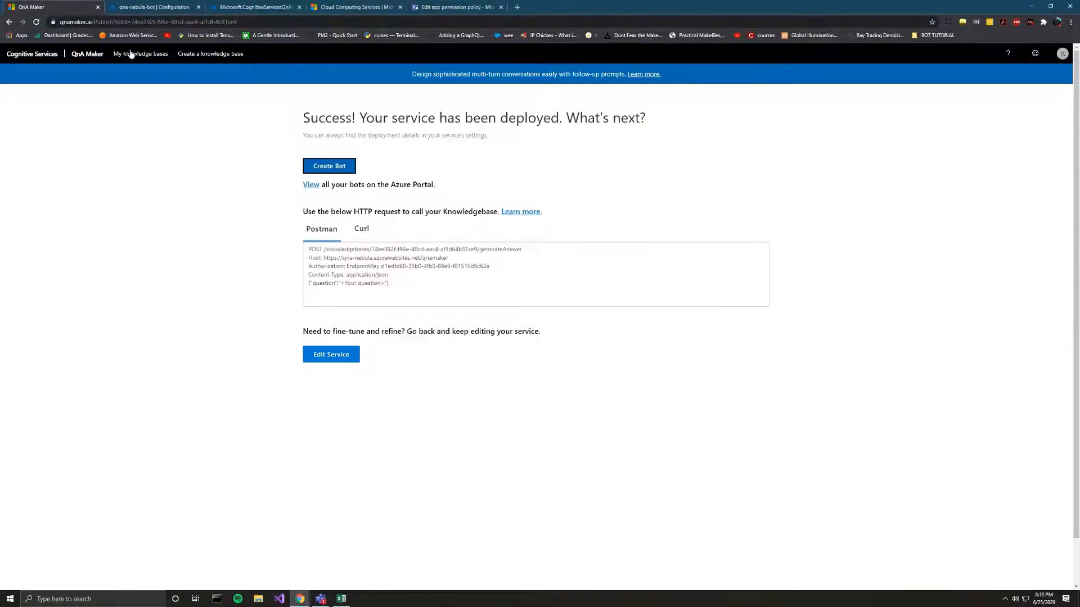
left_click(160, 57)
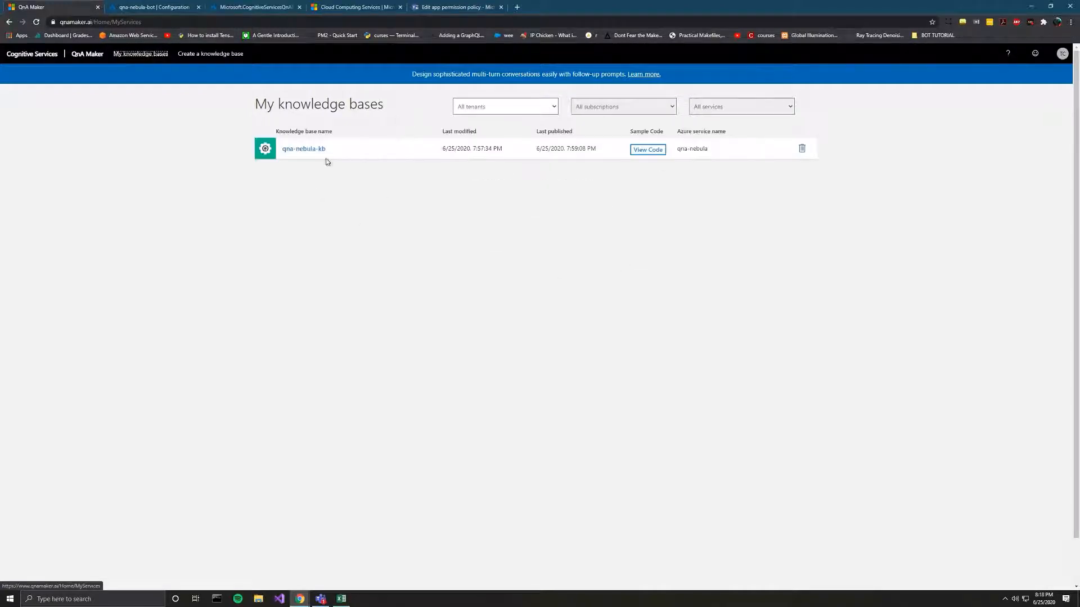
left_click(305, 150)
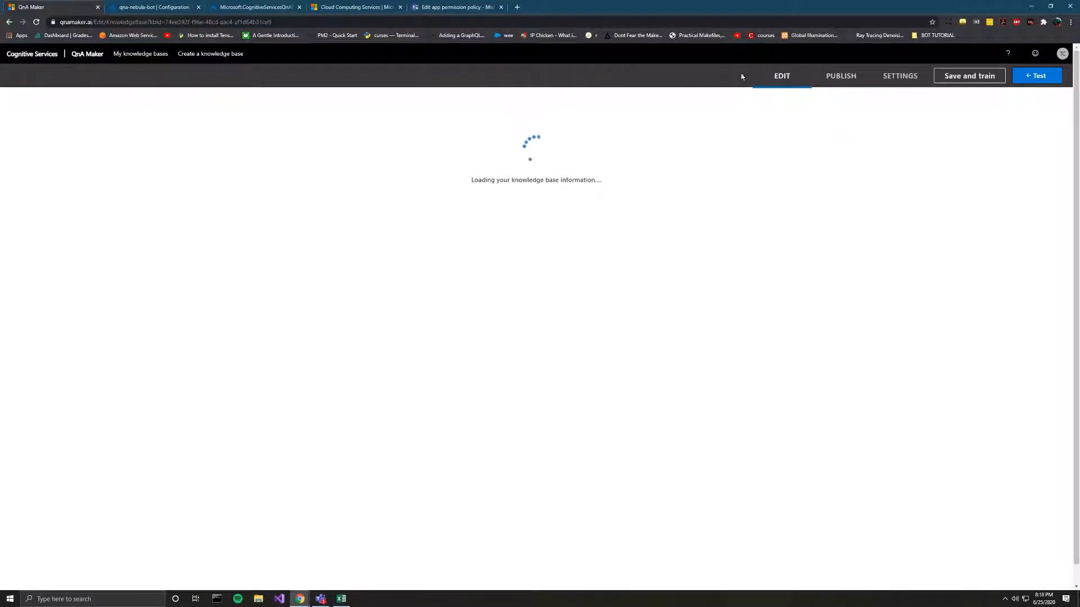
scroll(344, 311, "down", 5)
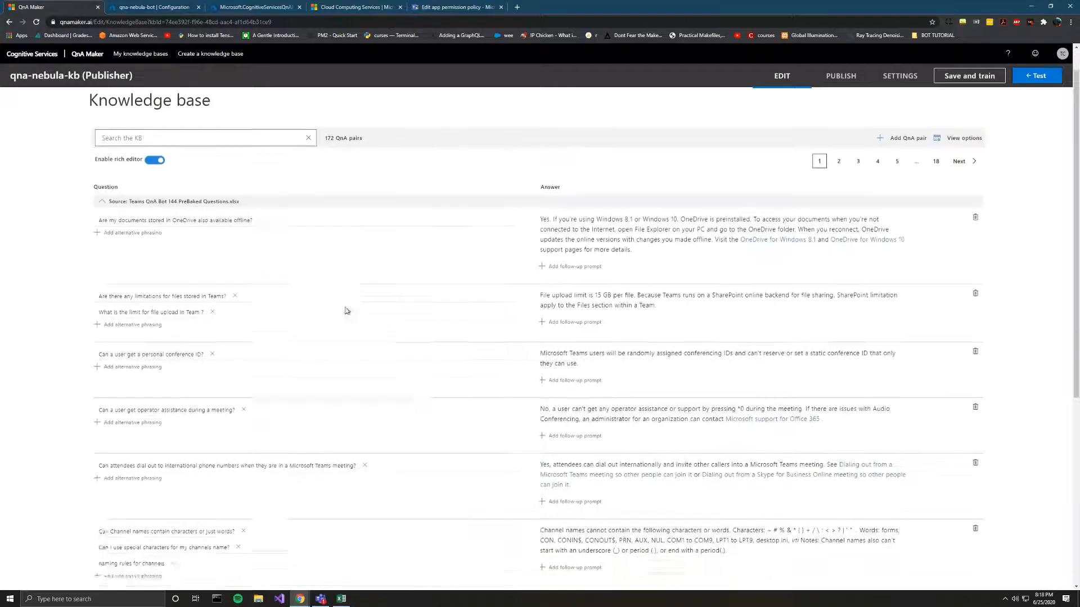
scroll(561, 201, "down", 2)
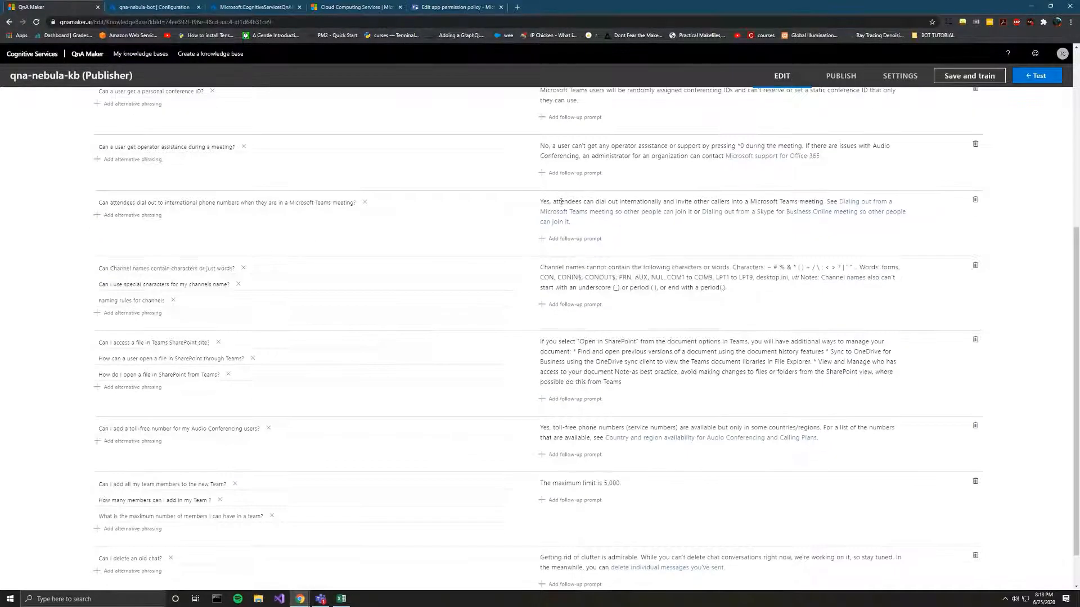
scroll(381, 509, "down", 1)
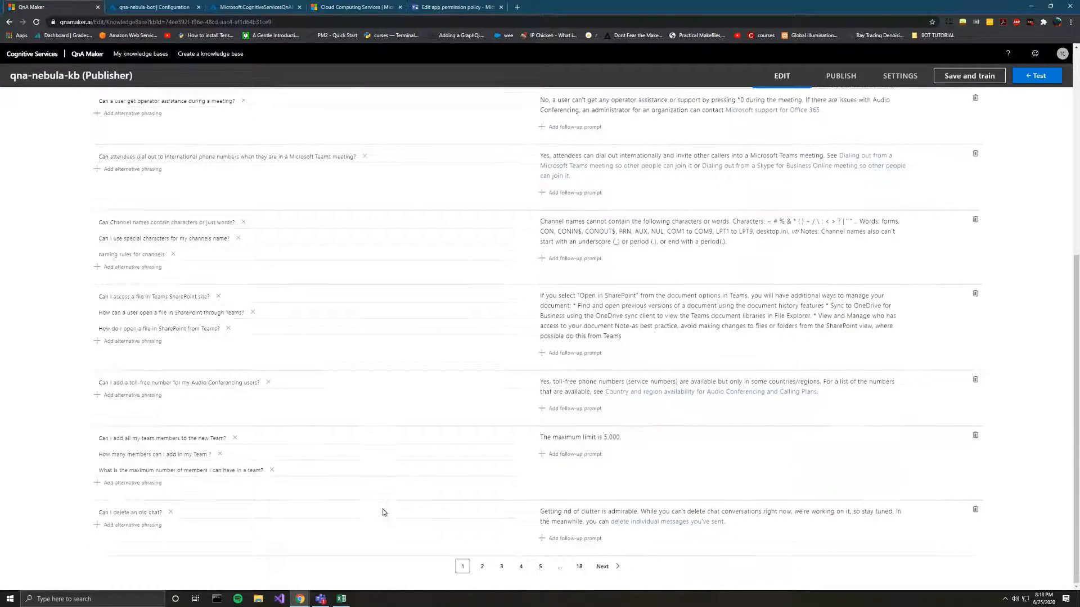
Step: Switch back to the Teams conversation with Nebula QnA and move its window slightly higher over the knowledge base
left_click(321, 599)
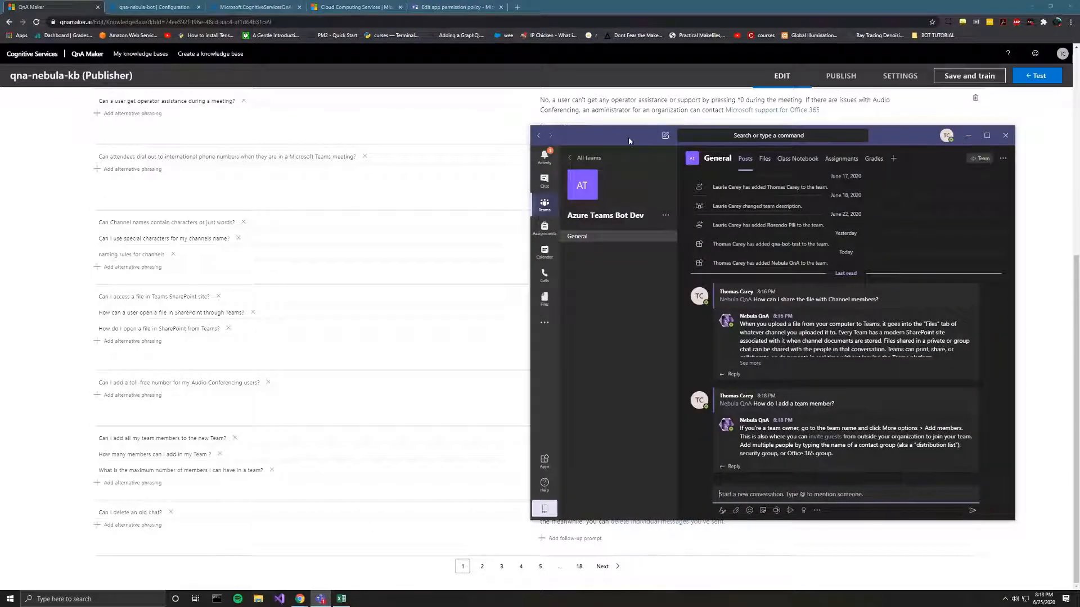
left_click_drag(627, 140, 623, 117)
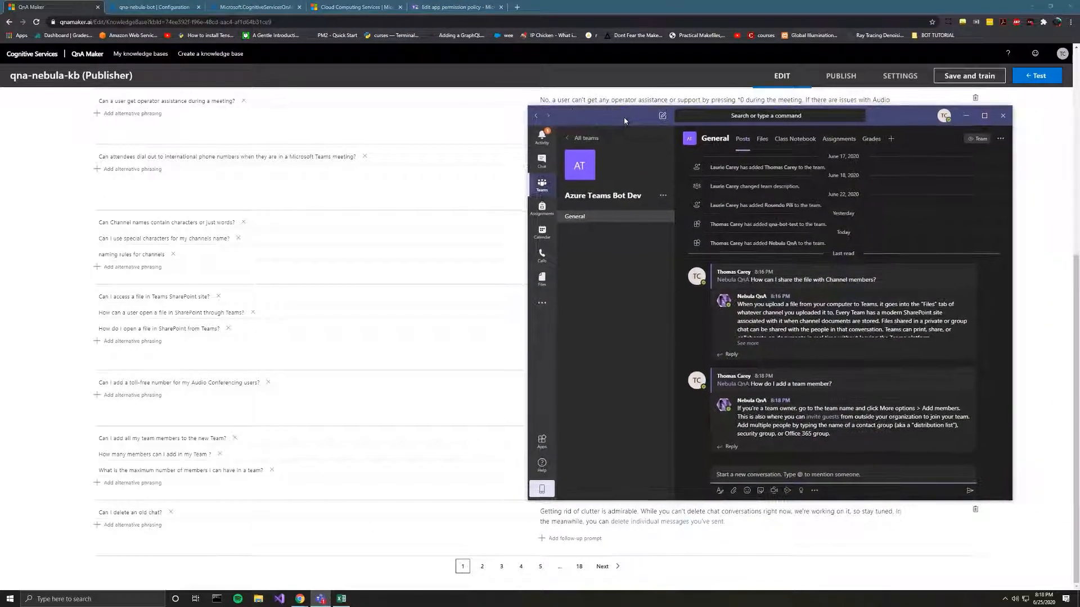